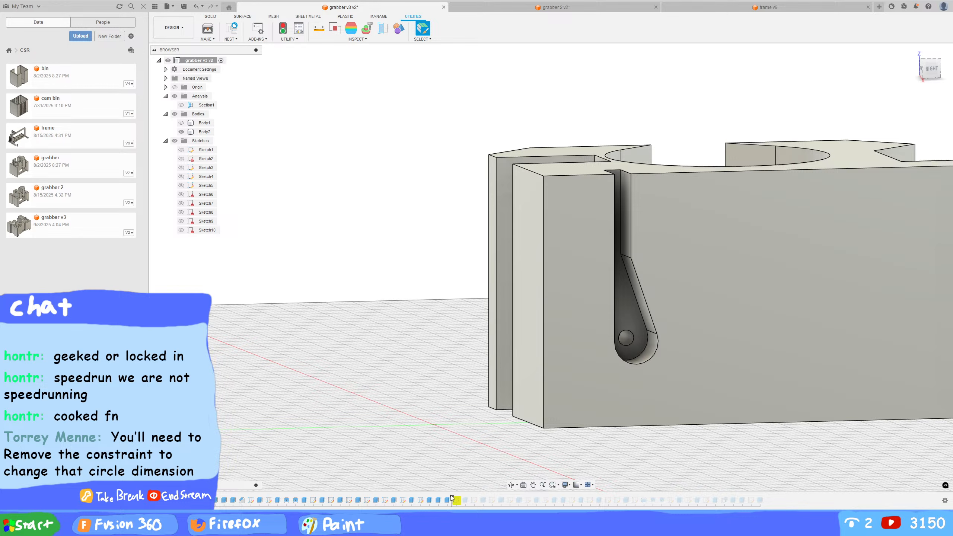
# Roll the design history forward to its last feature, restoring the complete grabber body with its slot and screw holes
pyautogui.moveTo(452, 498); pyautogui.dragTo(460, 496)
pyautogui.moveTo(481, 463); pyautogui.dragTo(411, 449, button='middle')
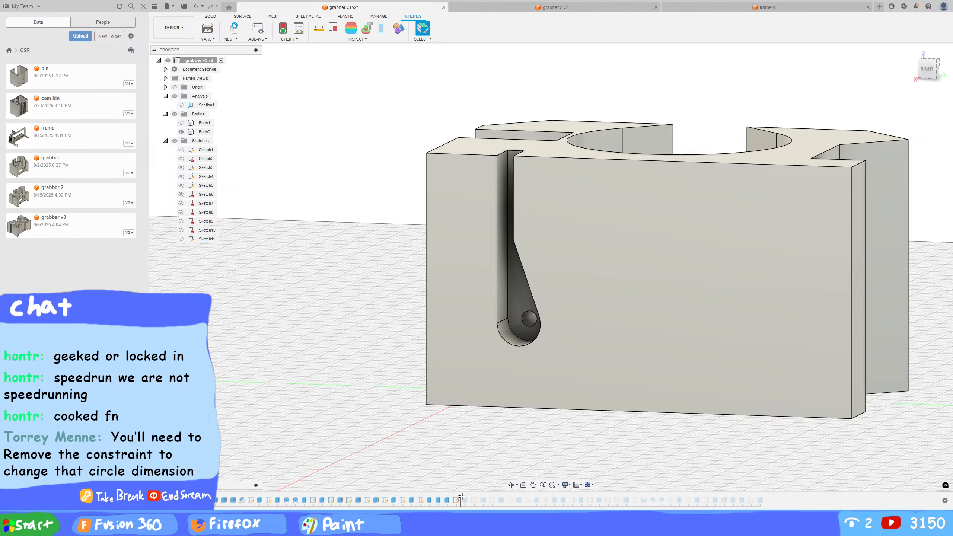
pyautogui.moveTo(461, 496); pyautogui.dragTo(728, 498)
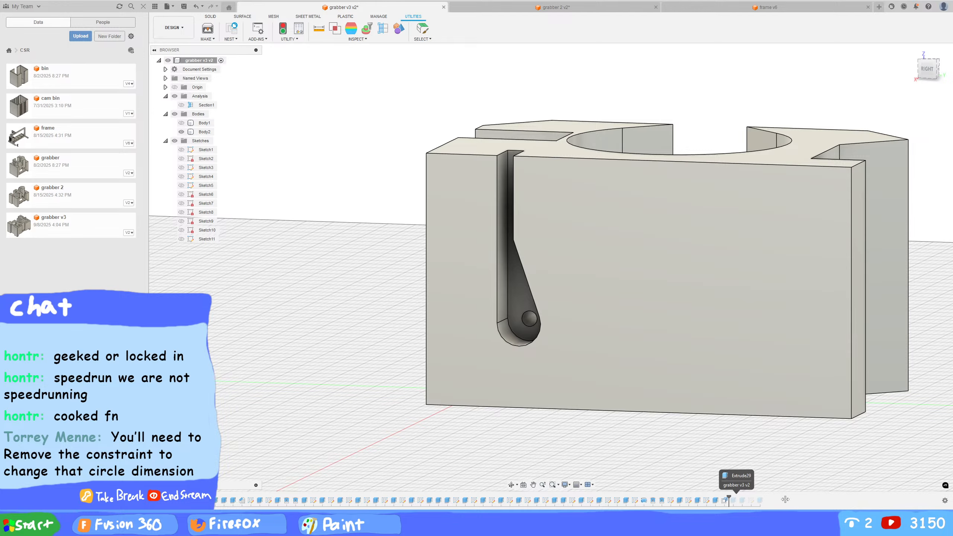
pyautogui.keyDown('shift'); pyautogui.moveTo(656, 450); pyautogui.dragTo(683, 435, button='middle'); pyautogui.keyUp('shift')
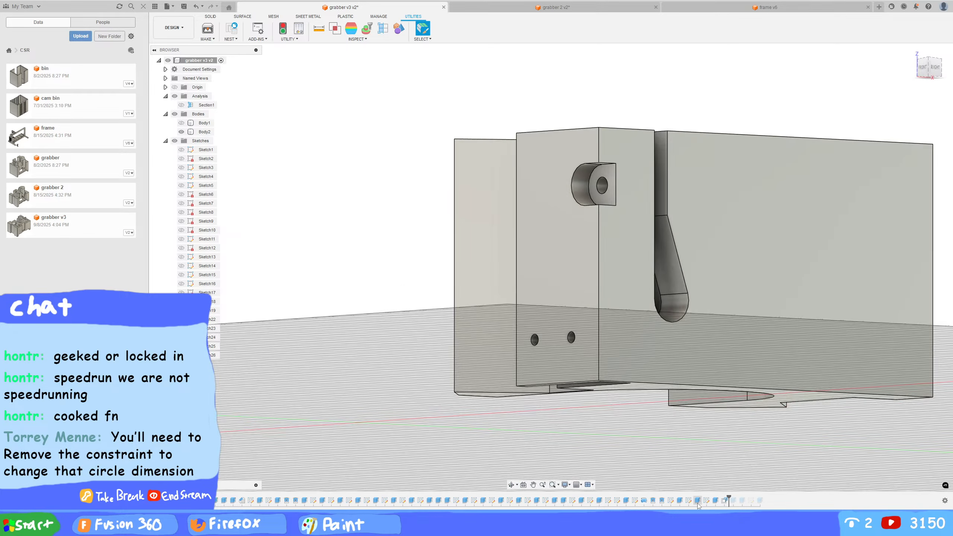
pyautogui.moveTo(729, 498); pyautogui.dragTo(780, 499)
pyautogui.scroll(3, 728, 449)
pyautogui.scroll(-3, 693, 432)
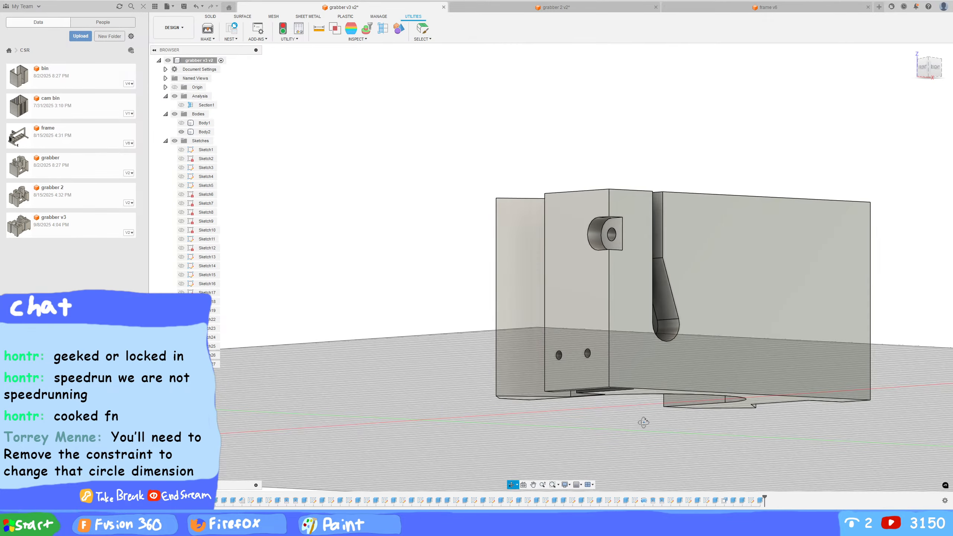
pyautogui.keyDown('shift'); pyautogui.moveTo(642, 421); pyautogui.dragTo(634, 448, button='middle'); pyautogui.keyUp('shift')
pyautogui.moveTo(745, 438); pyautogui.dragTo(659, 386, button='middle')
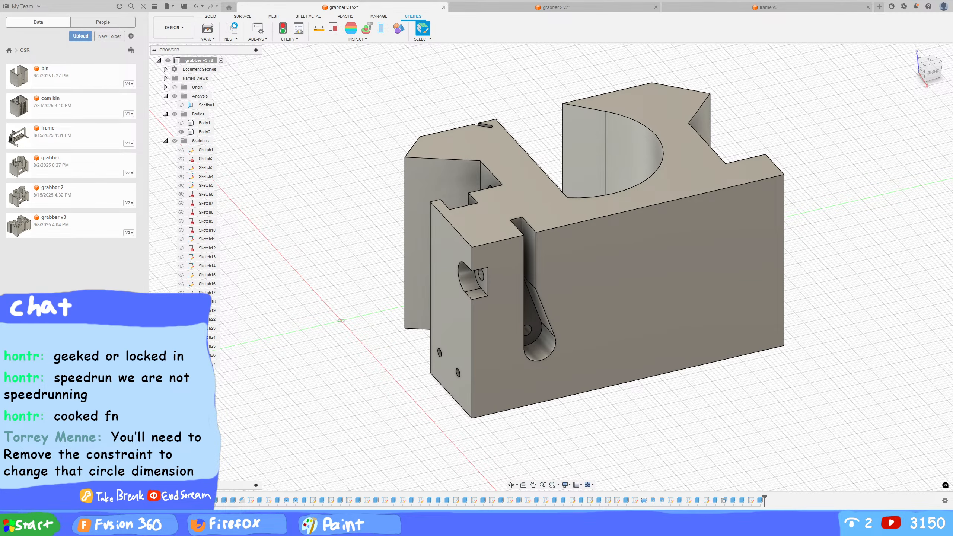
# Switch to Paint and read through the handwritten to-do list for the grabber
pyautogui.hotkey('alt', 'Tab')
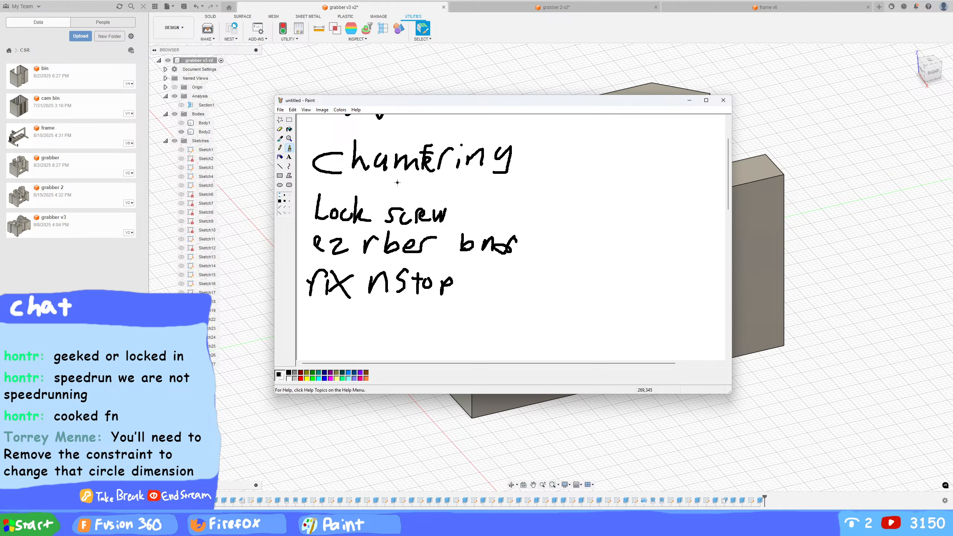
pyautogui.scroll(2, 397, 182)
pyautogui.scroll(-2, 397, 195)
pyautogui.scroll(2, 397, 205)
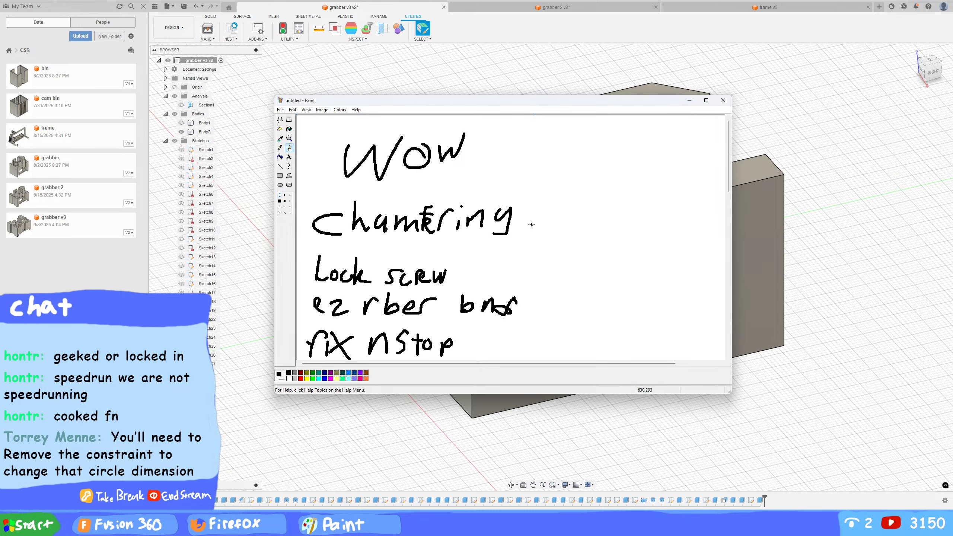
pyautogui.scroll(-2, 480, 281)
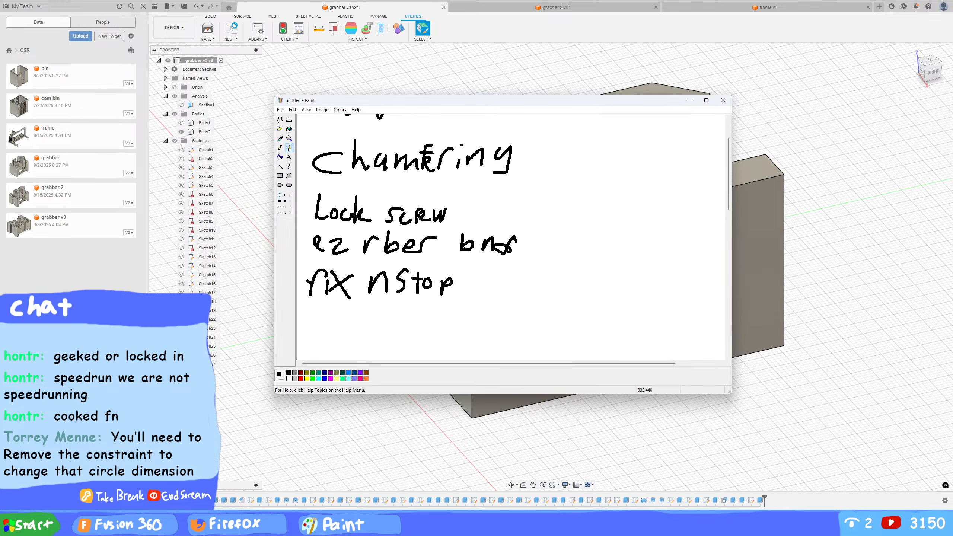
# Try crossing out the "Lock screw" entry, undo the strokes and switch back to Fusion 360
pyautogui.moveTo(473, 217)
pyautogui.mouseDown()
pyautogui.moveTo(299, 215)
pyautogui.moveTo(438, 218)
pyautogui.mouseUp()
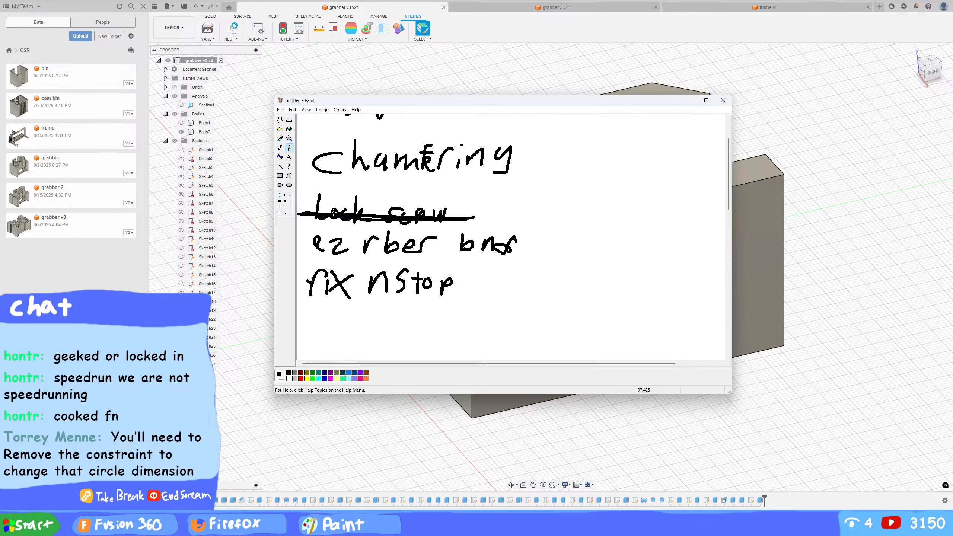
pyautogui.hotkey('ctrl', 'z')
pyautogui.hotkey('ctrl', 'z')
pyautogui.click(858, 213)
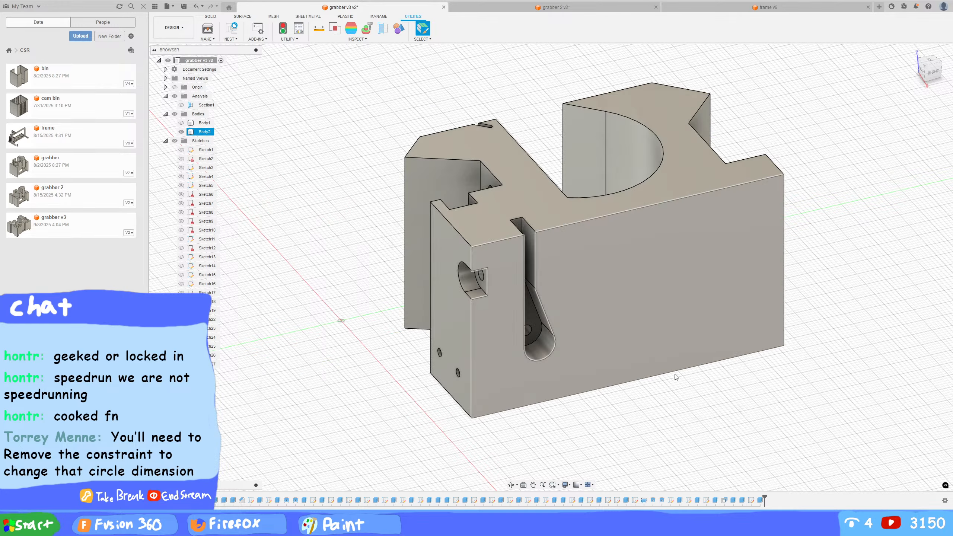
# Show Body1 together with Body2 and inspect how the two fit from the side and above
pyautogui.moveTo(676, 378)
pyautogui.keyDown('shift'); pyautogui.mouseDown(button='middle')
pyautogui.moveTo(602, 412)
pyautogui.moveTo(540, 394)
pyautogui.moveTo(543, 406)
pyautogui.moveTo(657, 403)
pyautogui.mouseUp(button='middle'); pyautogui.keyUp('shift')
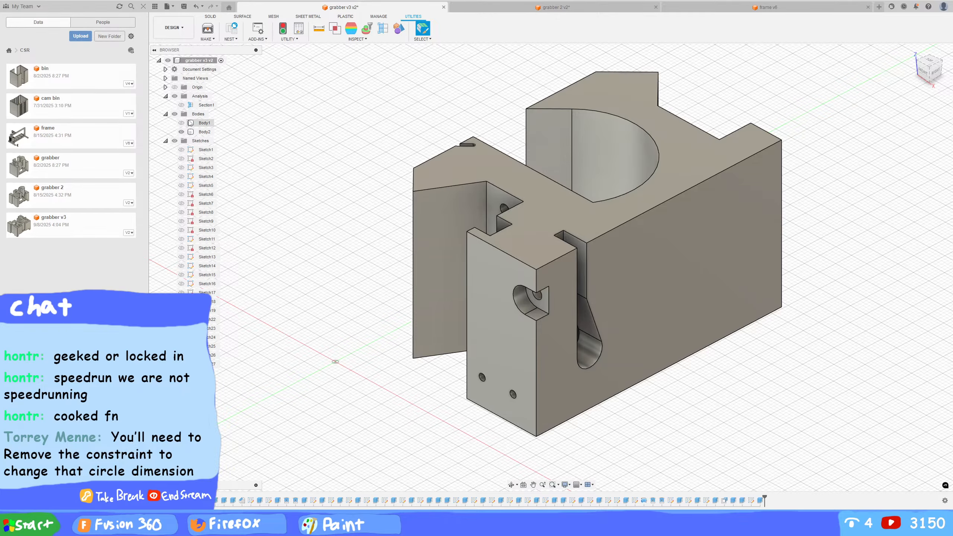
pyautogui.click(181, 123)
pyautogui.keyDown('shift'); pyautogui.moveTo(798, 458); pyautogui.dragTo(772, 445, button='middle'); pyautogui.keyUp('shift')
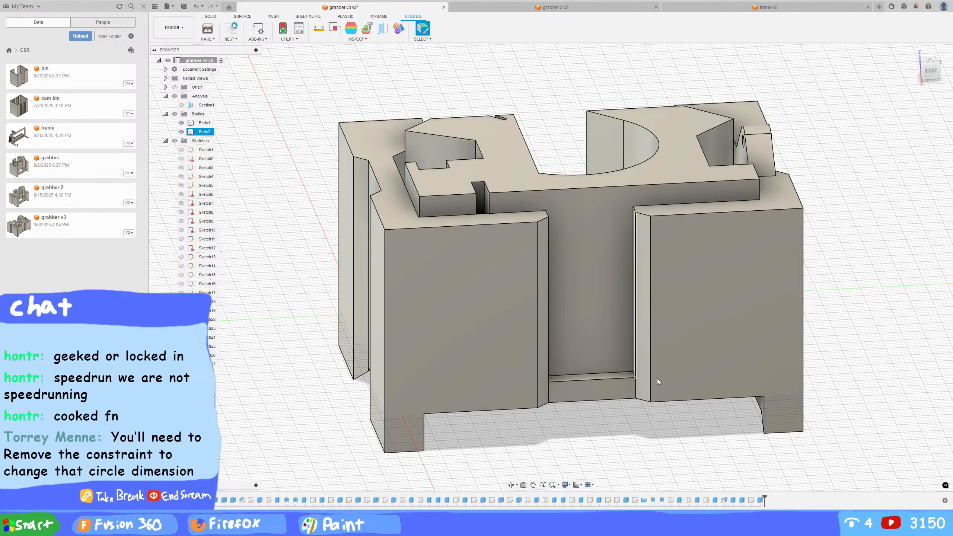
pyautogui.keyDown('shift'); pyautogui.moveTo(874, 387); pyautogui.dragTo(751, 376, button='middle'); pyautogui.keyUp('shift')
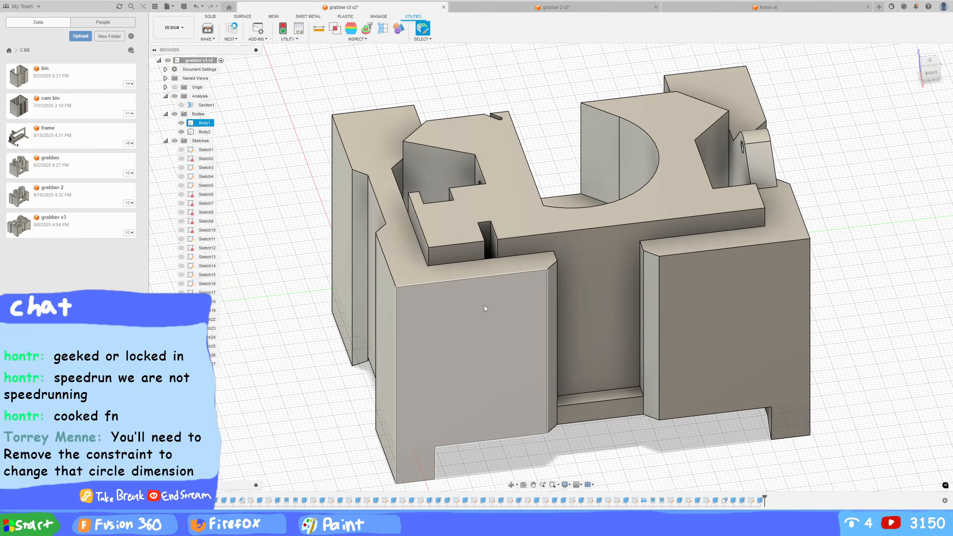
pyautogui.keyDown('shift'); pyautogui.moveTo(661, 373); pyautogui.dragTo(686, 356, button='middle'); pyautogui.keyUp('shift')
pyautogui.moveTo(682, 286); pyautogui.dragTo(549, 242, button='middle')
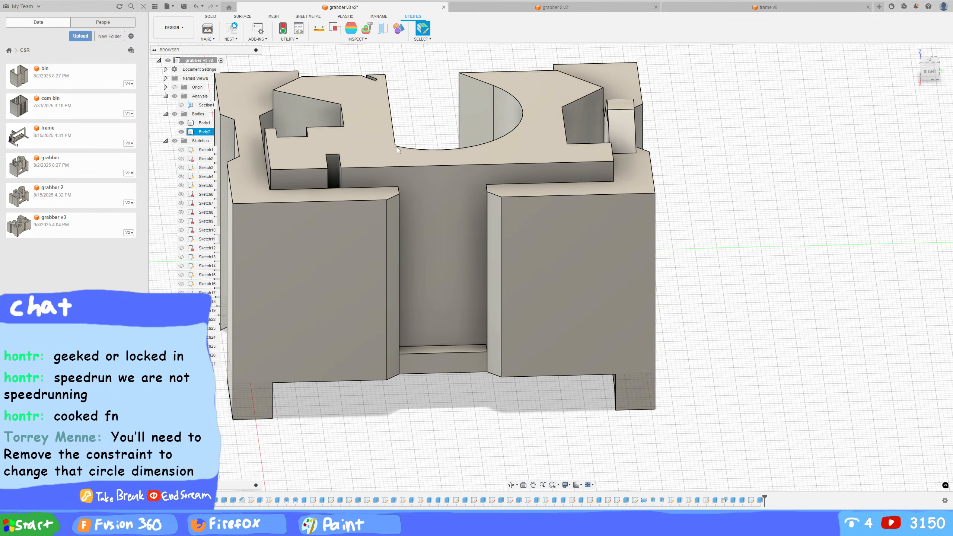
# Set the extrusion distance of the two foot rails on Body1's underside to -10 mm
pyautogui.click(210, 17)
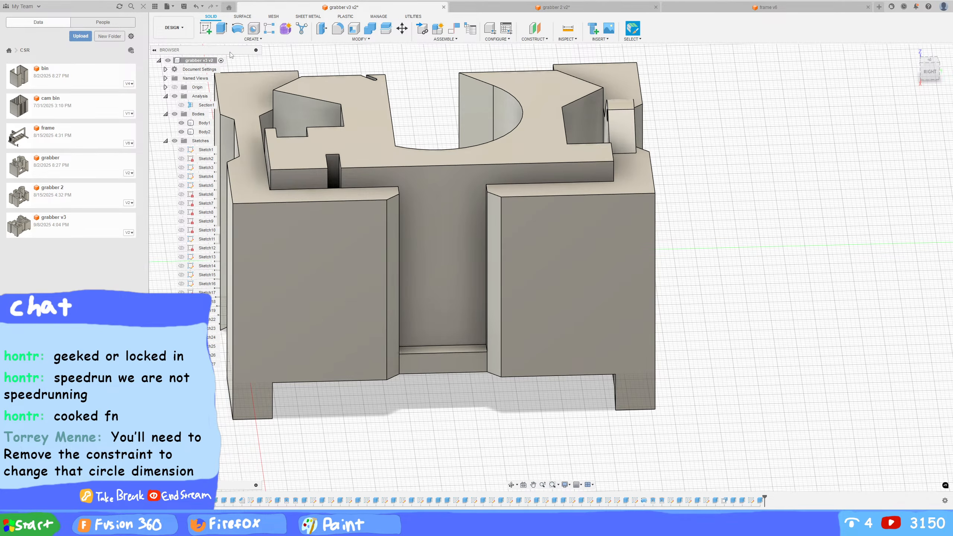
pyautogui.keyDown('shift'); pyautogui.moveTo(694, 280); pyautogui.dragTo(709, 215, button='middle'); pyautogui.keyUp('shift')
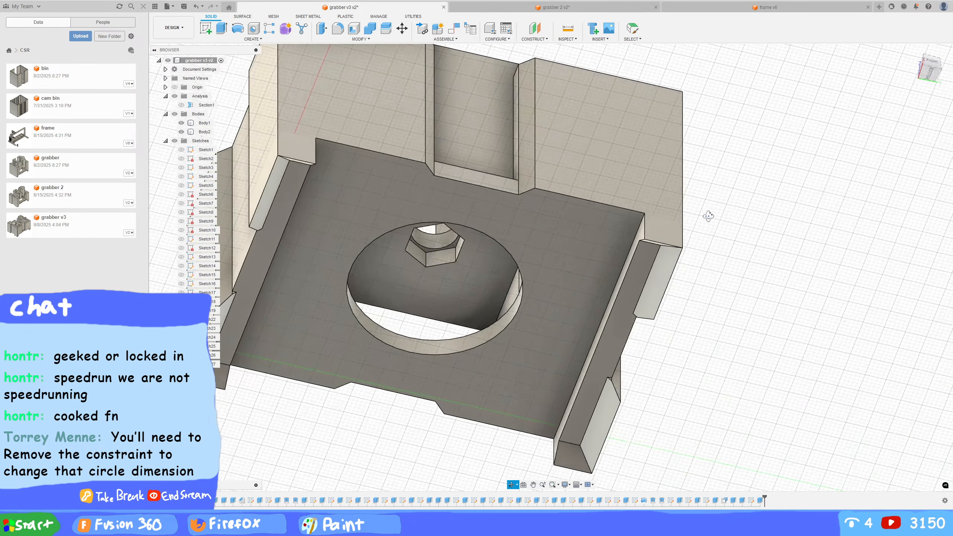
pyautogui.click(623, 316)
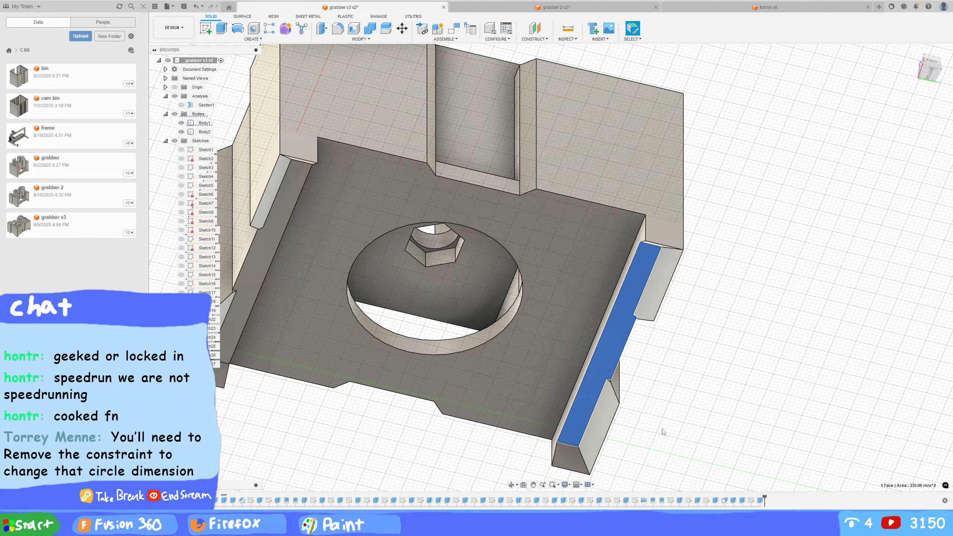
pyautogui.doubleClick(224, 501)
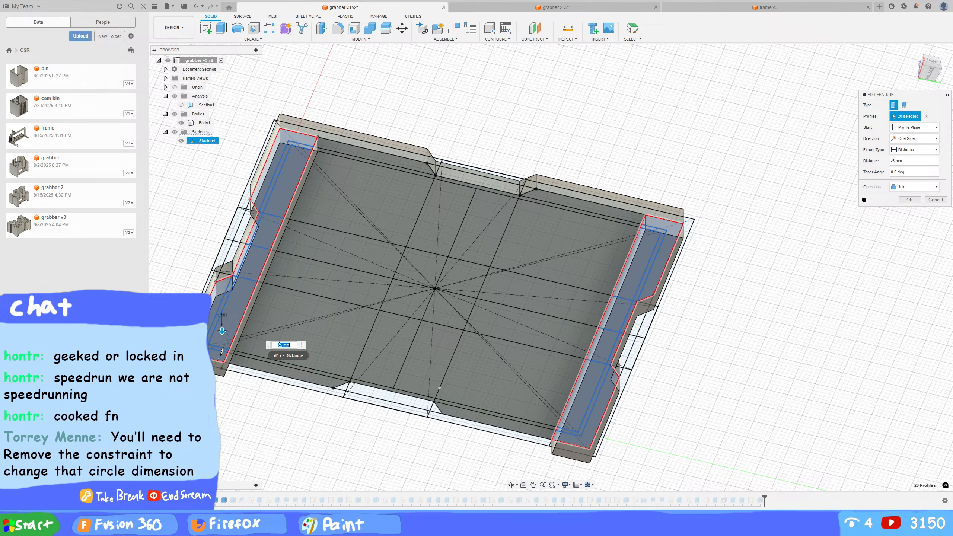
pyautogui.write('-10')
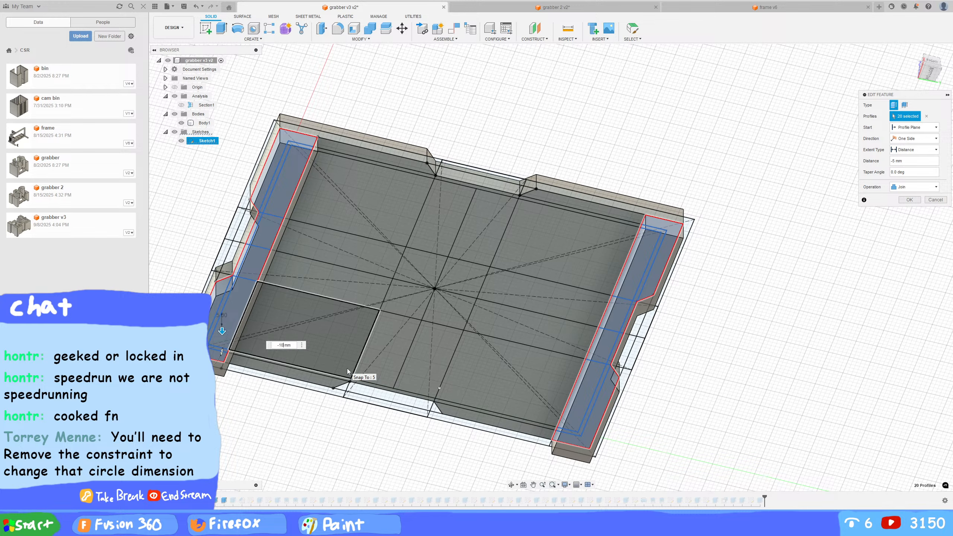
pyautogui.press('Return')
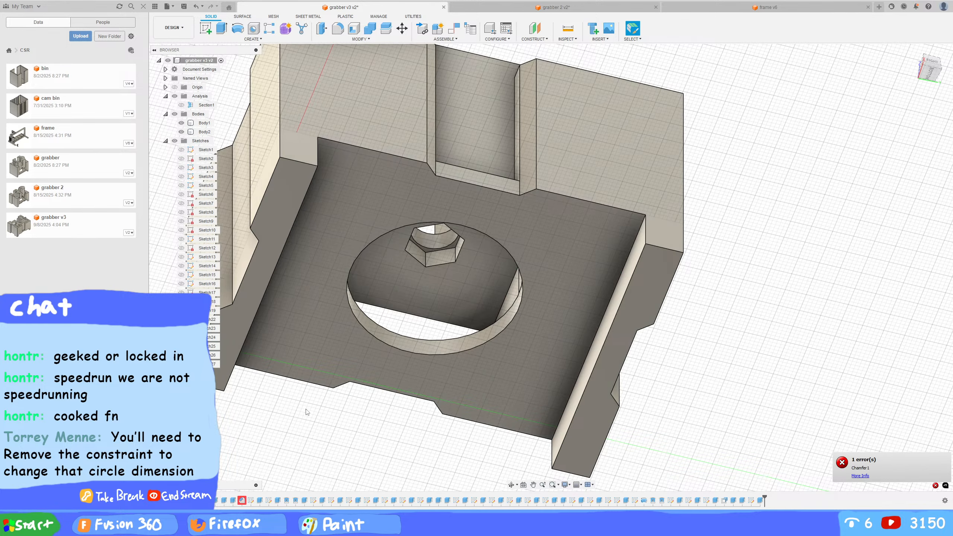
pyautogui.keyDown('shift'); pyautogui.moveTo(332, 424); pyautogui.dragTo(450, 389, button='middle'); pyautogui.keyUp('shift')
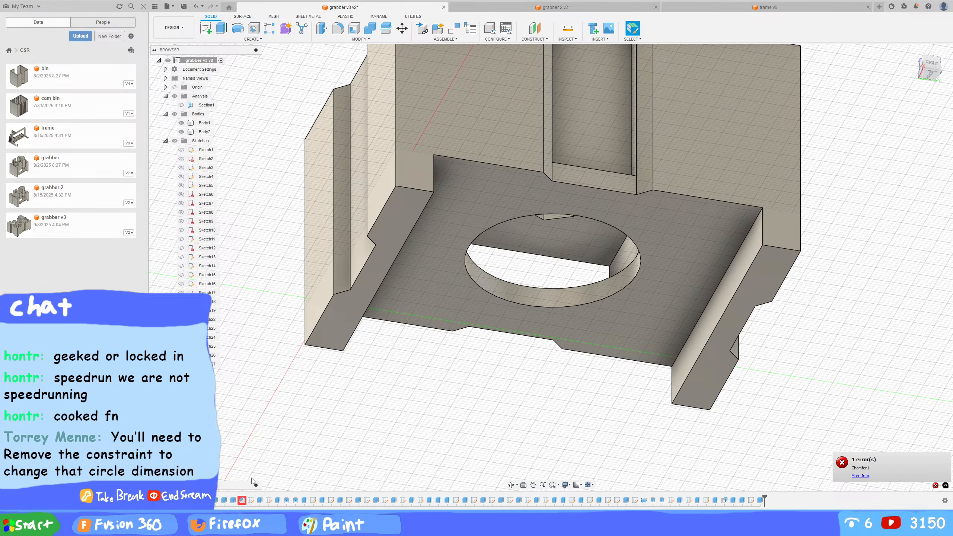
pyautogui.doubleClick(242, 502)
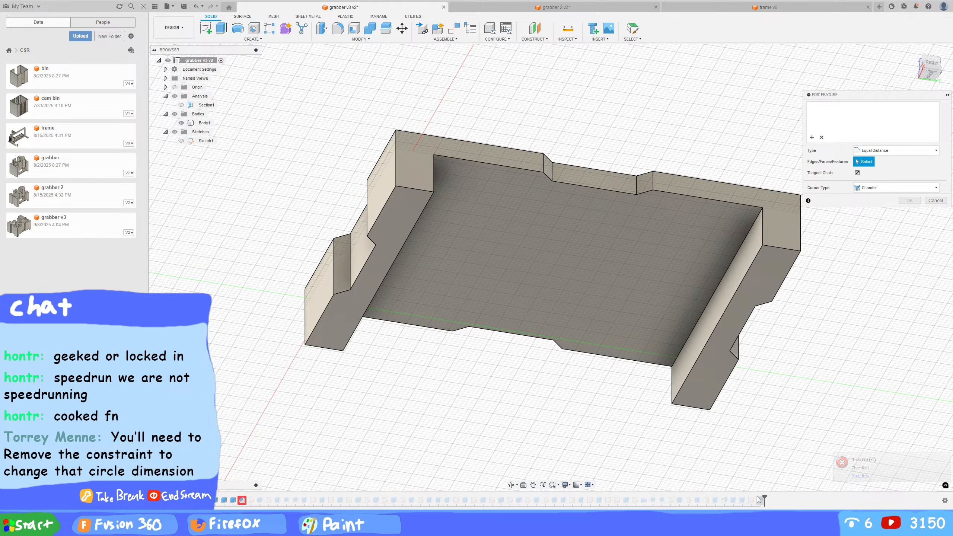
pyautogui.click(717, 319)
pyautogui.click(395, 260)
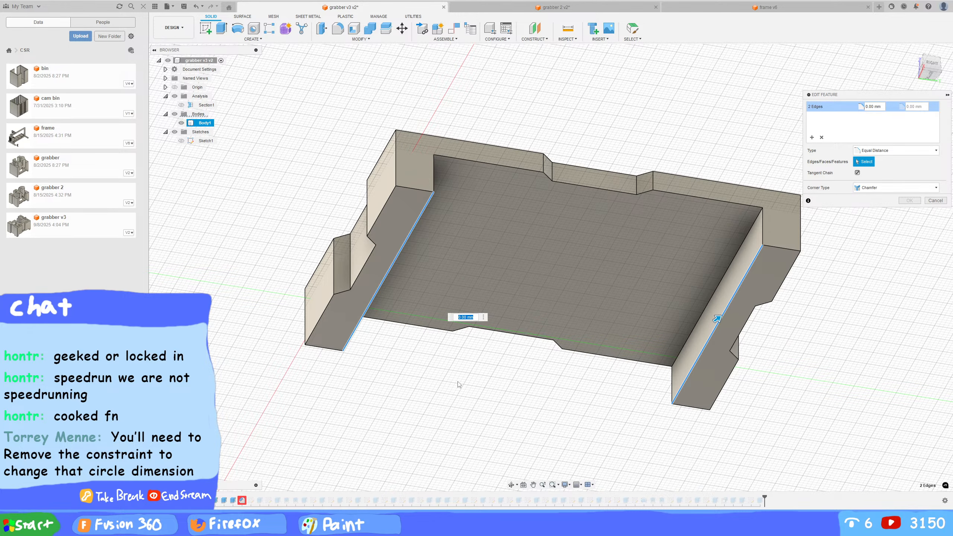
pyautogui.click(935, 200)
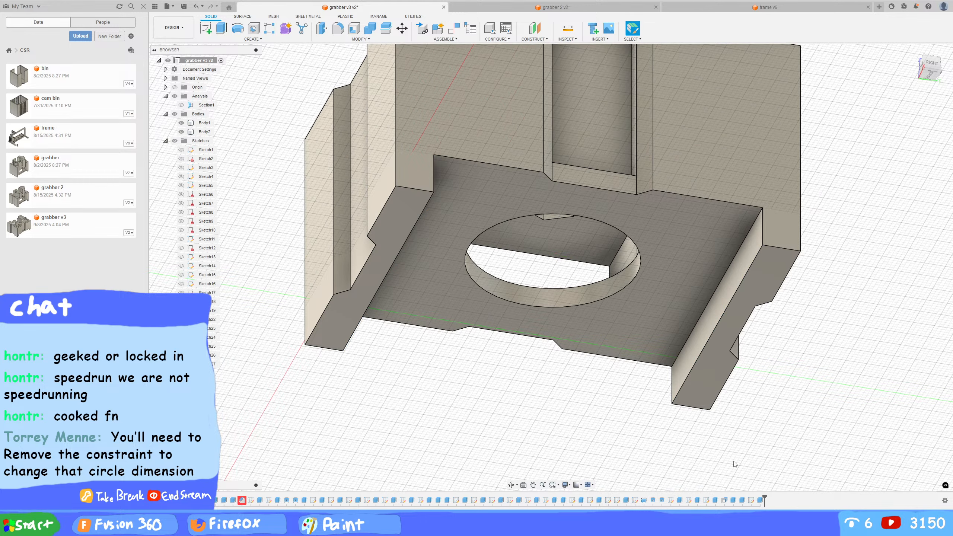
# Roll the history back to before Chamfer1, edit the distance of Extrude3 for the corner tabs under the feet, and restore the full history
pyautogui.moveTo(764, 498); pyautogui.dragTo(236, 501)
pyautogui.doubleClick(234, 501)
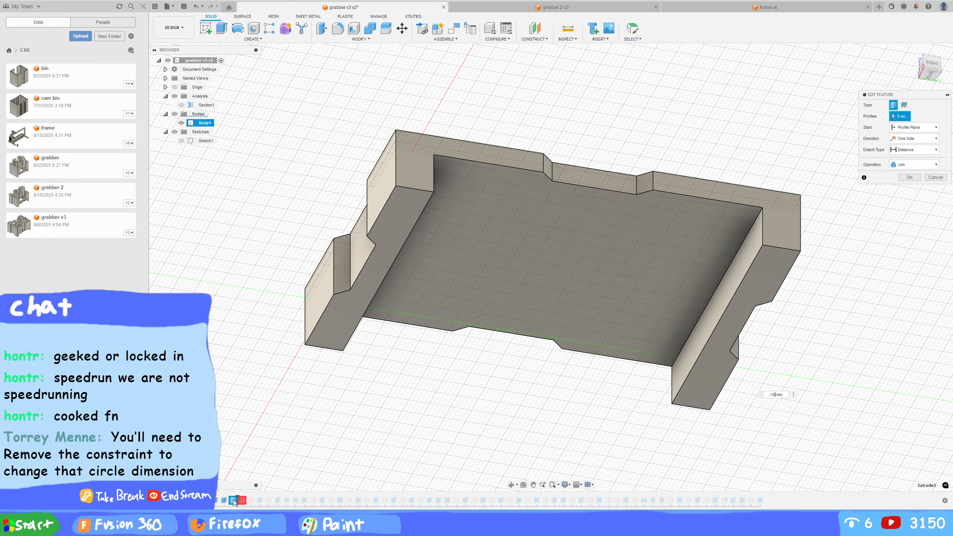
pyautogui.keyDown('shift'); pyautogui.moveTo(372, 390); pyautogui.dragTo(378, 419, button='middle'); pyautogui.keyUp('shift')
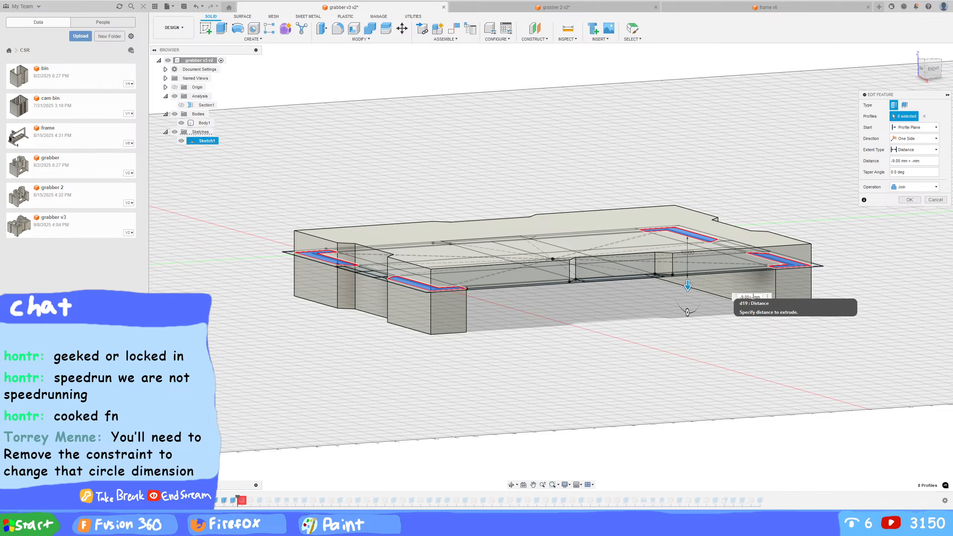
pyautogui.press('Return')
pyautogui.keyDown('shift'); pyautogui.moveTo(687, 376); pyautogui.dragTo(651, 342, button='middle'); pyautogui.keyUp('shift')
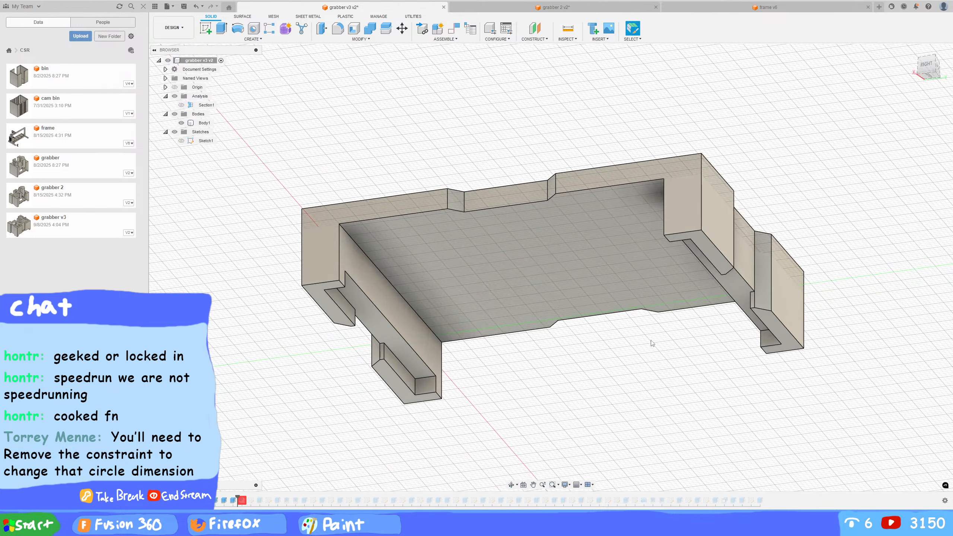
pyautogui.moveTo(242, 499); pyautogui.dragTo(765, 501)
pyautogui.moveTo(623, 405)
pyautogui.keyDown('shift'); pyautogui.mouseDown(button='middle')
pyautogui.moveTo(698, 421)
pyautogui.moveTo(533, 370)
pyautogui.mouseUp(button='middle'); pyautogui.keyUp('shift')
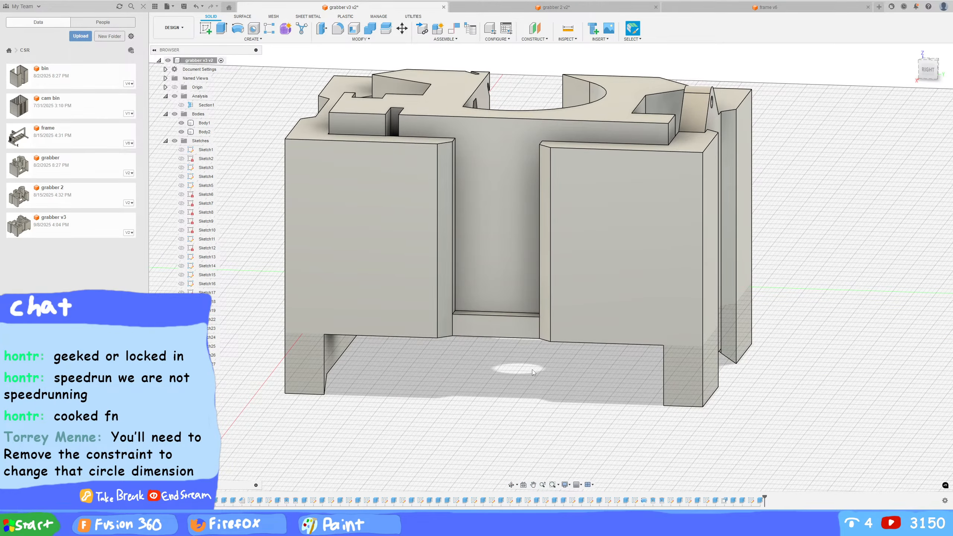
# Examine the two large outer side faces of Body1 and their relation to the inner body's slot
pyautogui.keyDown('shift'); pyautogui.moveTo(477, 355); pyautogui.dragTo(443, 263, button='middle'); pyautogui.keyUp('shift')
pyautogui.click(322, 323)
pyautogui.keyDown('shift'); pyautogui.moveTo(322, 323); pyautogui.dragTo(364, 359, button='middle'); pyautogui.keyUp('shift')
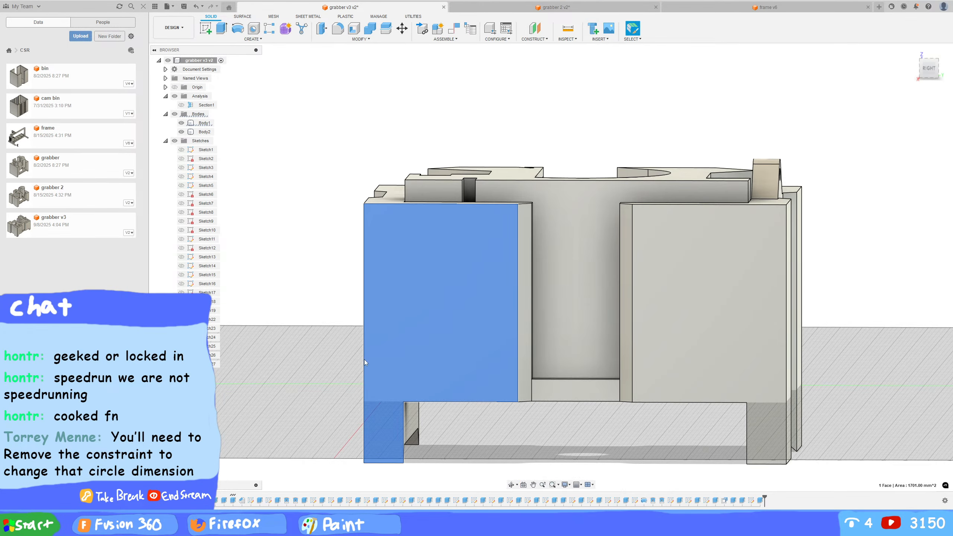
pyautogui.keyDown('shift'); pyautogui.moveTo(359, 252); pyautogui.dragTo(364, 279, button='middle'); pyautogui.keyUp('shift')
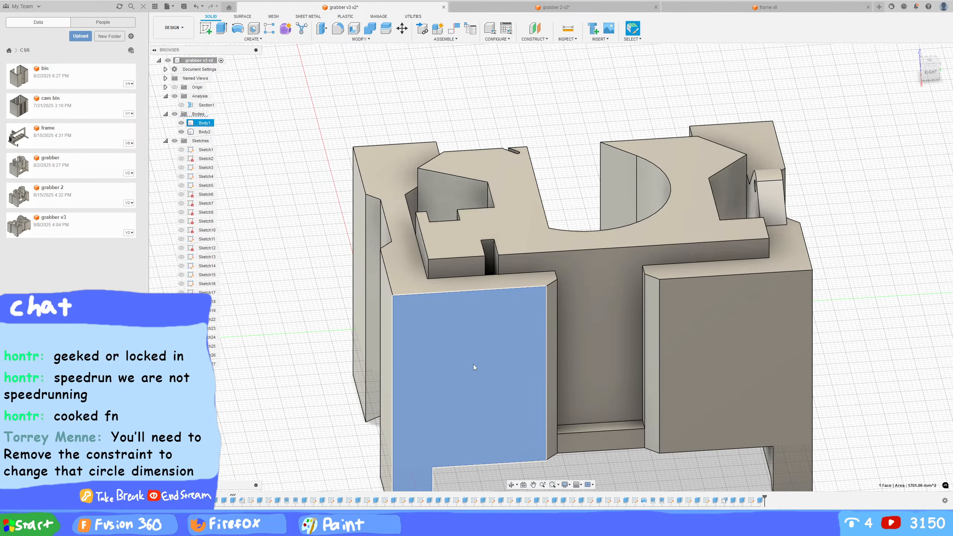
pyautogui.keyDown('shift'); pyautogui.moveTo(473, 364); pyautogui.dragTo(472, 352, button='middle'); pyautogui.keyUp('shift')
pyautogui.keyDown('shift'); pyautogui.moveTo(676, 225); pyautogui.dragTo(525, 117, button='middle'); pyautogui.keyUp('shift')
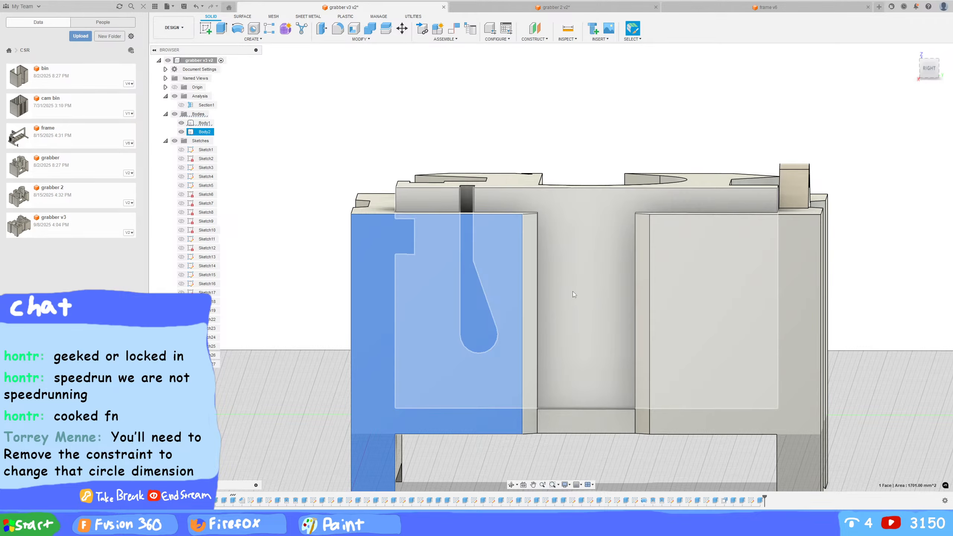
pyautogui.click(722, 291)
pyautogui.keyDown('shift'); pyautogui.moveTo(722, 289); pyautogui.dragTo(792, 169, button='middle'); pyautogui.keyUp('shift')
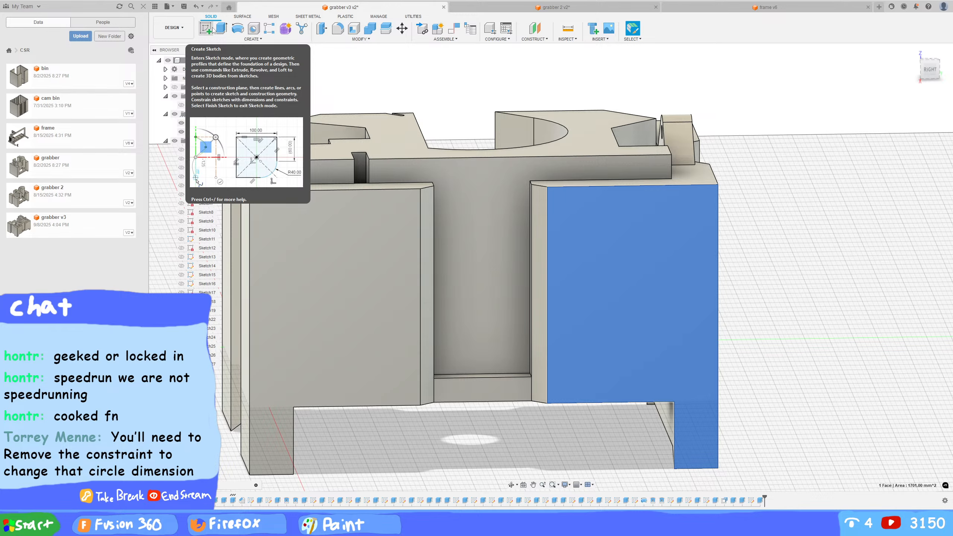
# Measure the rim of Body1's top corner face between its long outer edge and the opposite inner edge
pyautogui.keyDown('shift'); pyautogui.moveTo(707, 221); pyautogui.dragTo(329, 201, button='middle'); pyautogui.keyUp('shift')
pyautogui.click(514, 370)
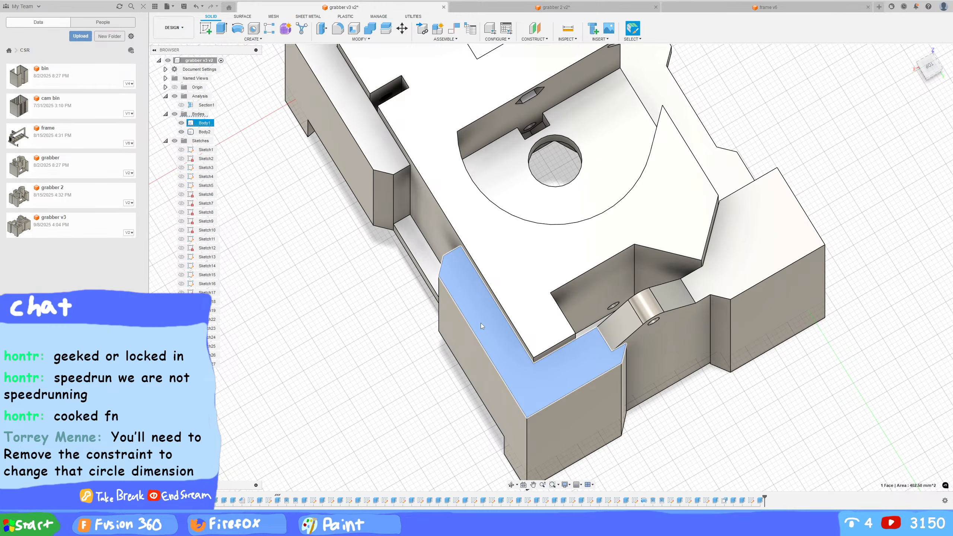
pyautogui.click(376, 324)
pyautogui.click(488, 356)
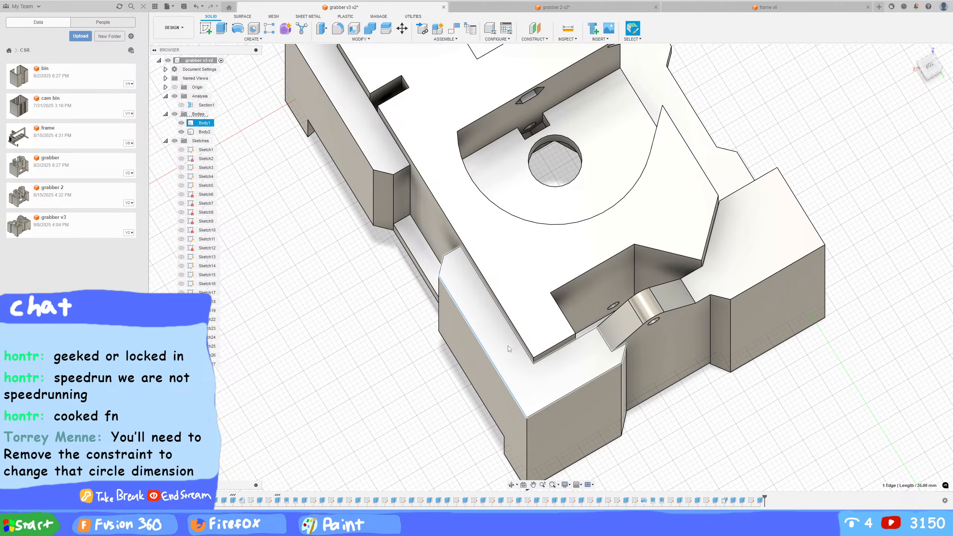
pyautogui.keyDown('ctrl'); pyautogui.click(519, 342); pyautogui.keyUp('ctrl')
pyautogui.click(397, 357)
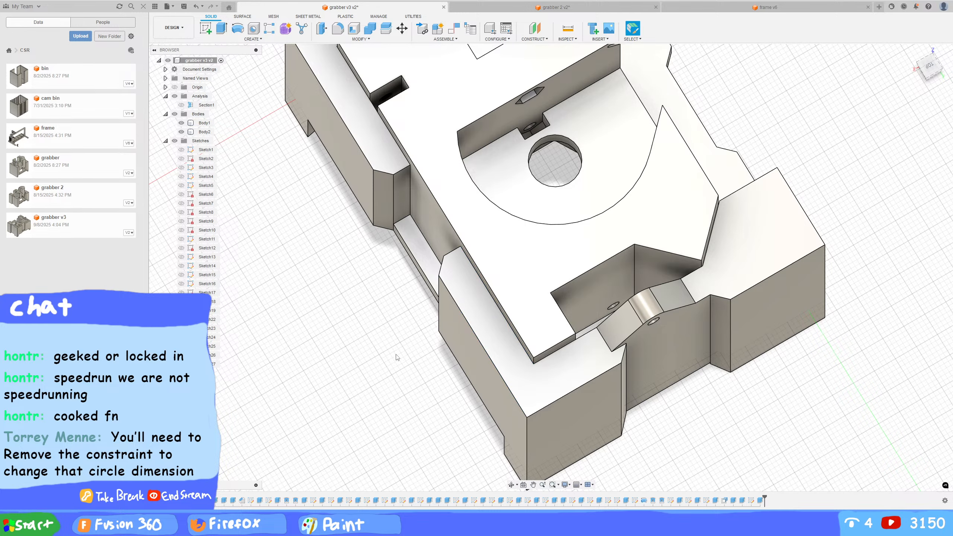
# Sketch a vertical center-to-center slot about 30 mm long and 4 mm wide on Body1's outer side face above the foot
pyautogui.keyDown('shift'); pyautogui.moveTo(406, 356); pyautogui.dragTo(446, 324, button='middle'); pyautogui.keyUp('shift')
pyautogui.moveTo(647, 270); pyautogui.dragTo(682, 294, button='middle')
pyautogui.click(548, 242)
pyautogui.click(206, 29)
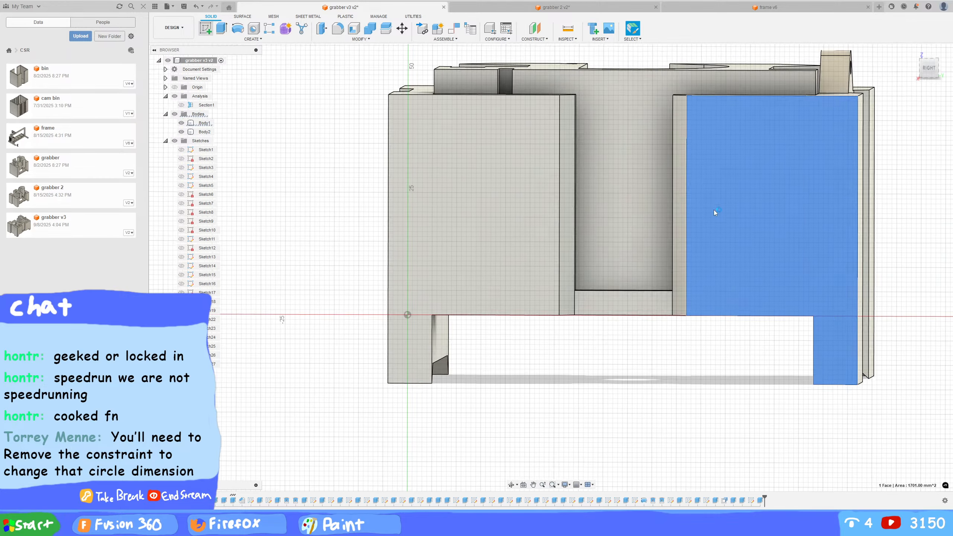
pyautogui.moveTo(230, 203)
pyautogui.mouseDown(button='middle')
pyautogui.moveTo(355, 159)
pyautogui.moveTo(156, 277)
pyautogui.mouseUp(button='middle')
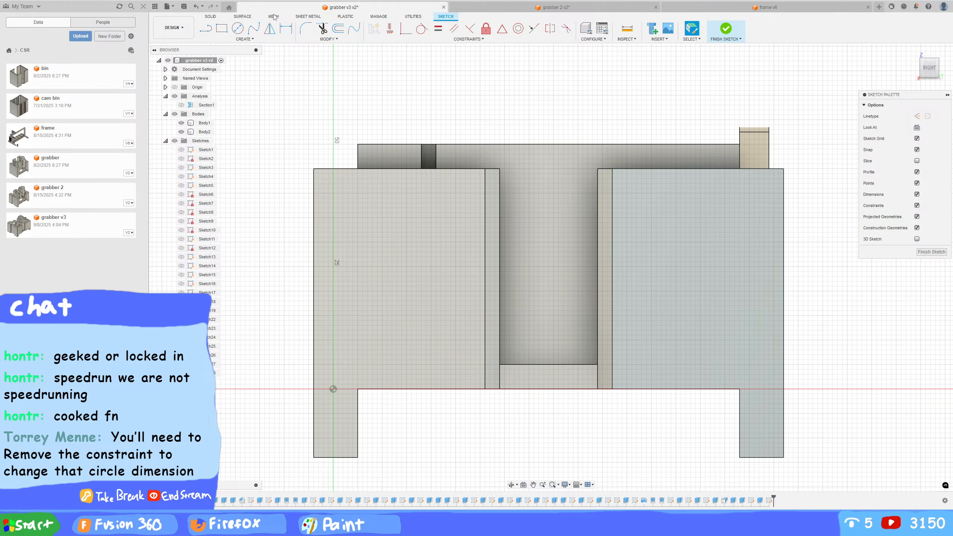
pyautogui.click(240, 39)
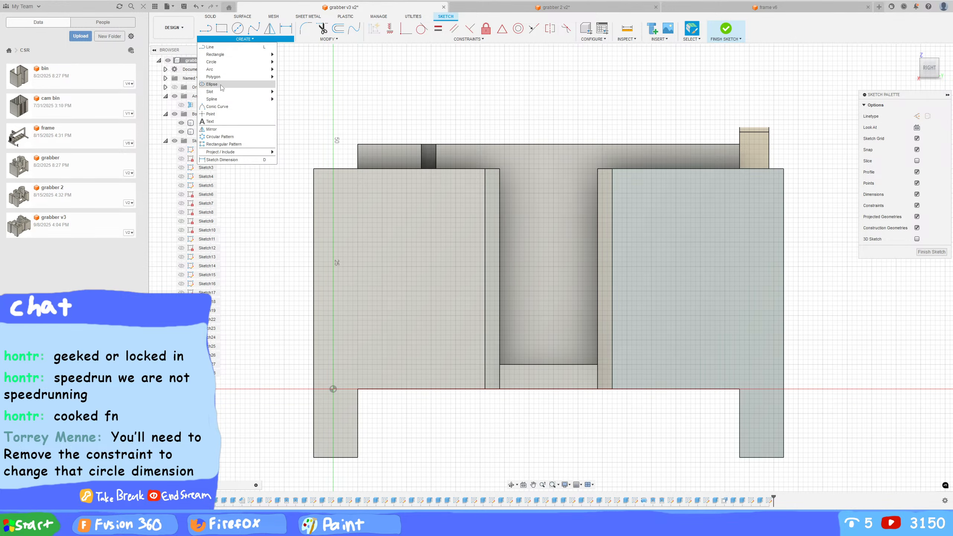
pyautogui.moveTo(244, 92)
pyautogui.click(316, 96)
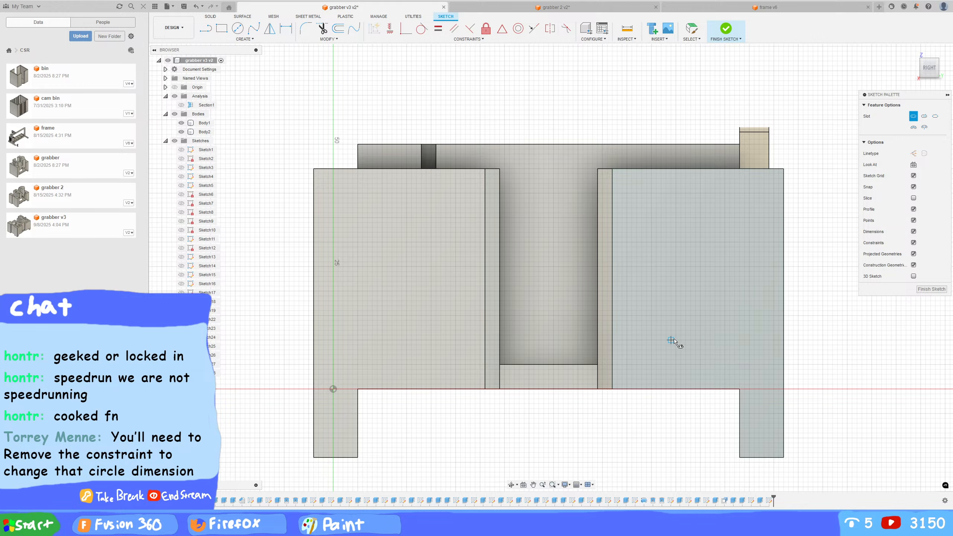
pyautogui.click(676, 341)
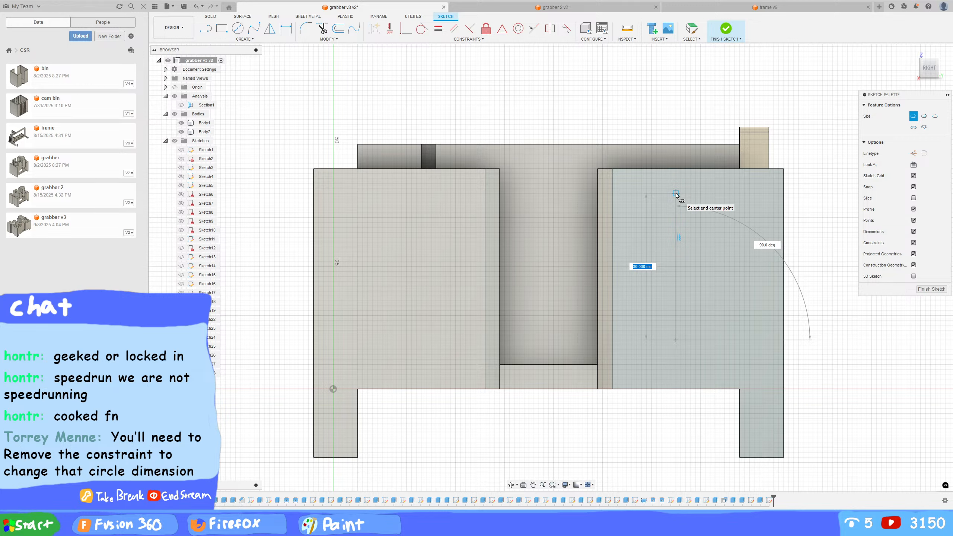
pyautogui.click(676, 193)
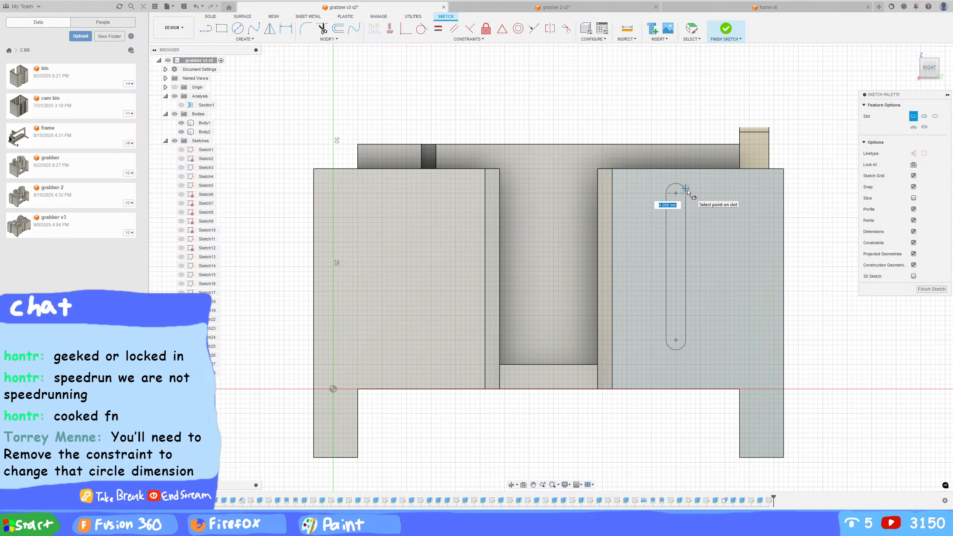
pyautogui.click(687, 191)
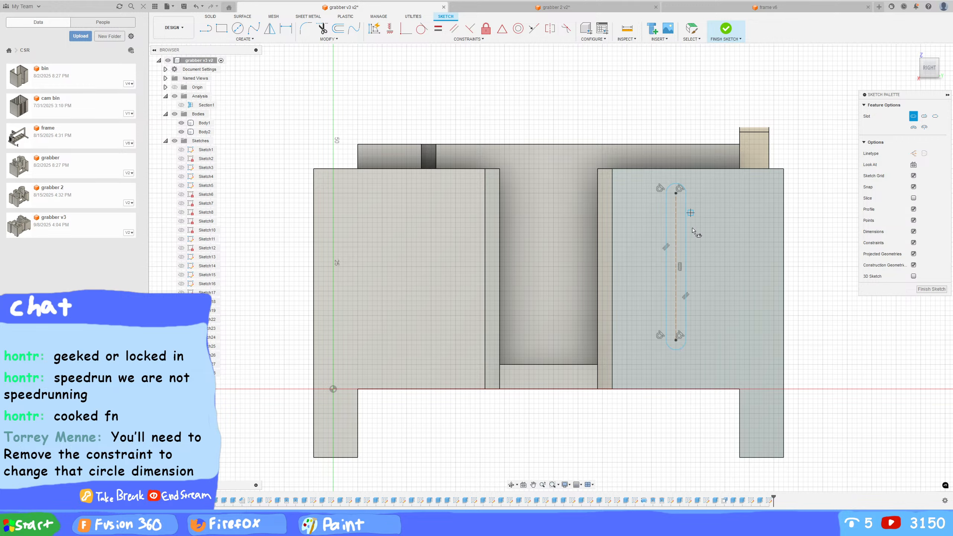
# Add a concentric 7 mm wide slot on the same two center points and finish the sketch
pyautogui.click(676, 341)
pyautogui.click(676, 193)
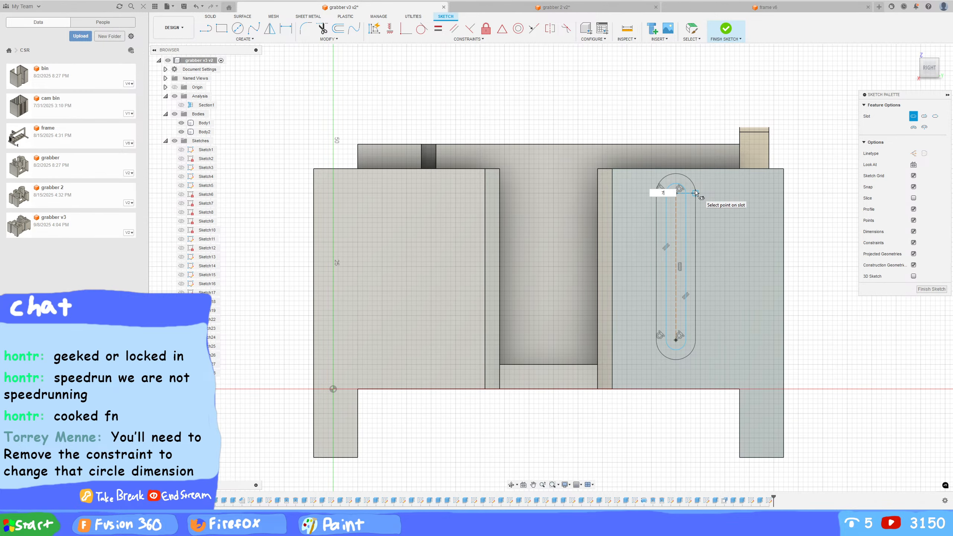
pyautogui.write('7')
pyautogui.press('Return')
pyautogui.click(931, 289)
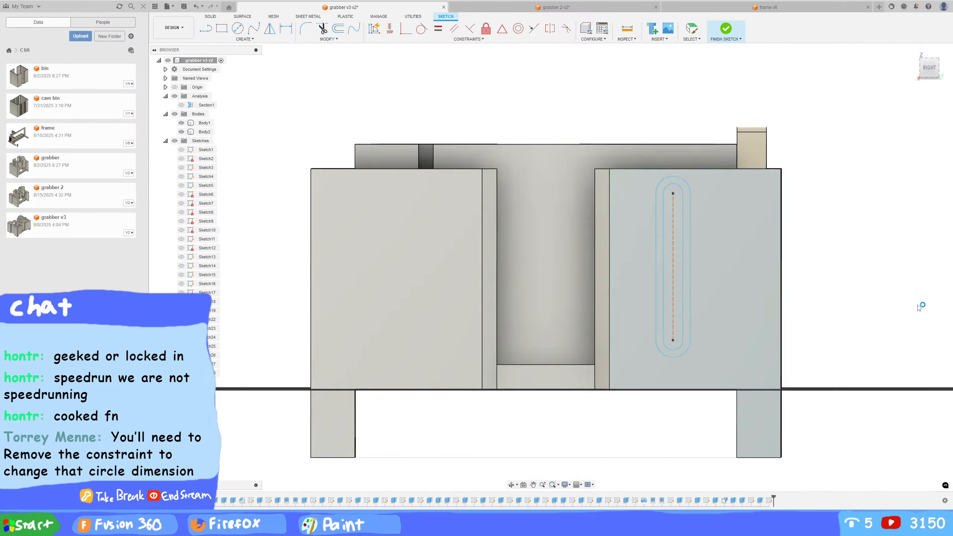
# Extrude the inner slot profile -7 mm into Body1 as a cut
pyautogui.press('e')
pyautogui.click(762, 348)
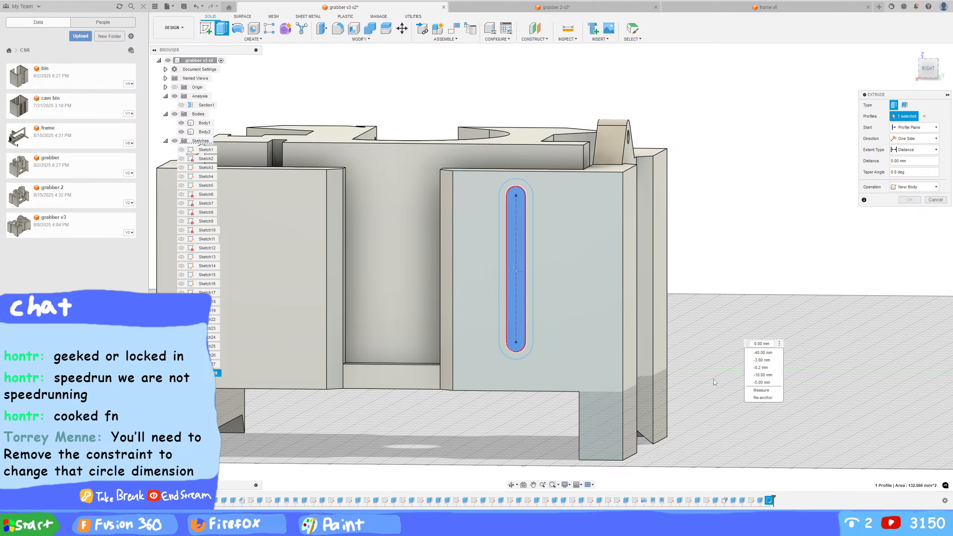
pyautogui.keyDown('shift'); pyautogui.moveTo(730, 338); pyautogui.dragTo(525, 406, button='middle'); pyautogui.keyUp('shift')
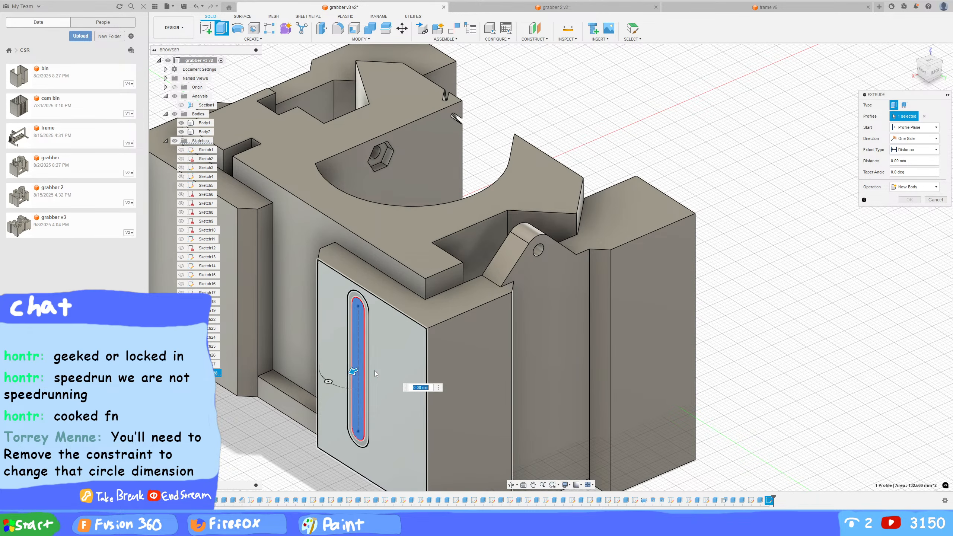
pyautogui.write('-7')
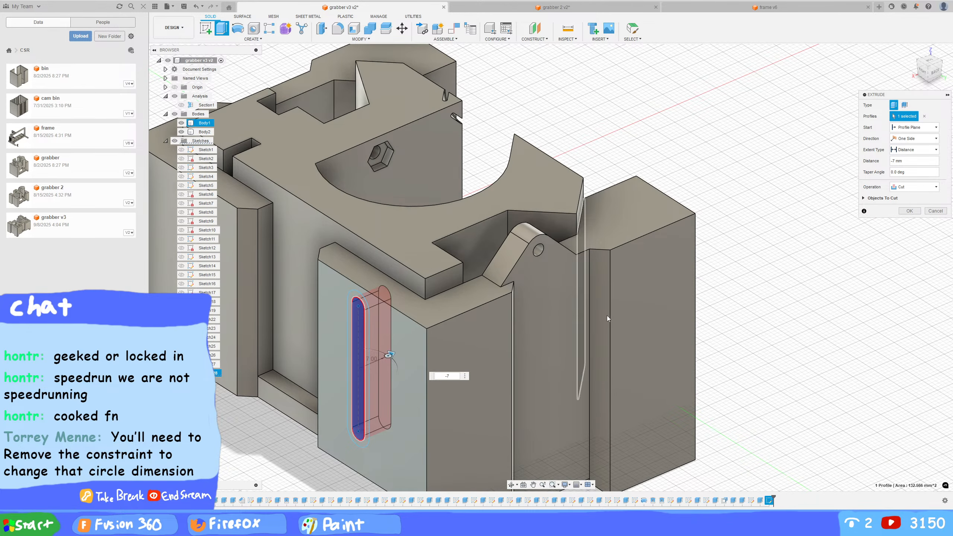
pyautogui.click(909, 211)
# Extrude the ring profile between the two slot outlines -3 mm to recess the rim around the slot
pyautogui.press('e')
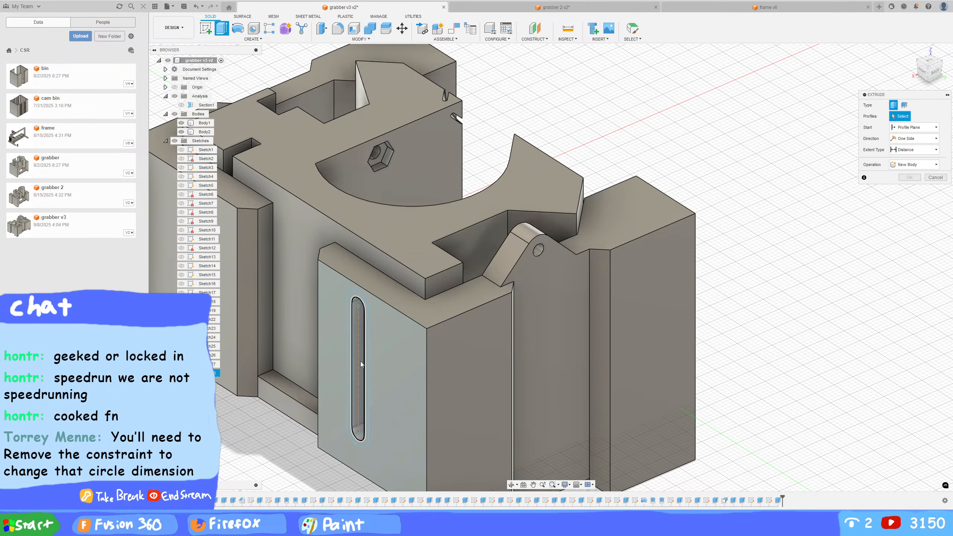
pyautogui.click(368, 359)
pyautogui.write('-')
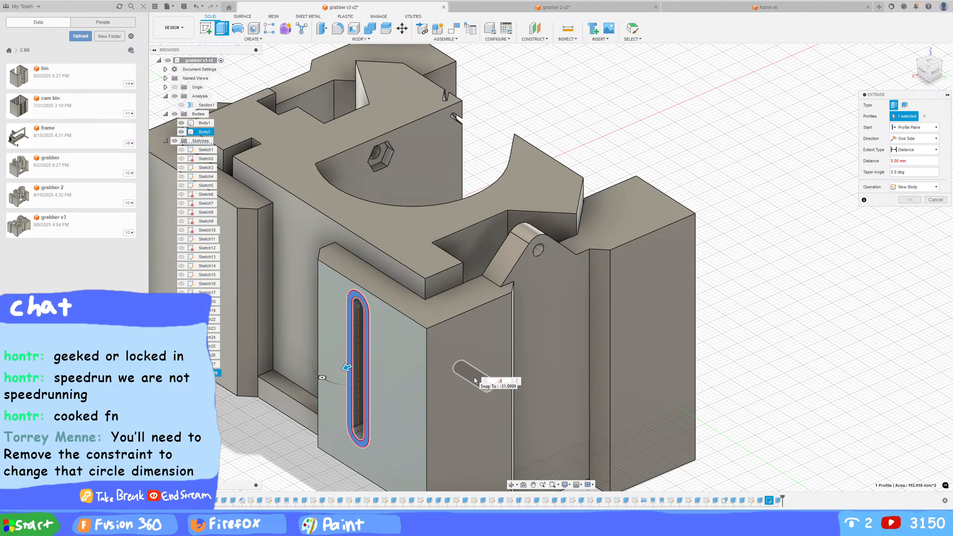
pyautogui.write('3')
pyautogui.press('Return')
pyautogui.keyDown('shift'); pyautogui.moveTo(783, 324); pyautogui.dragTo(811, 302, button='middle'); pyautogui.keyUp('shift')
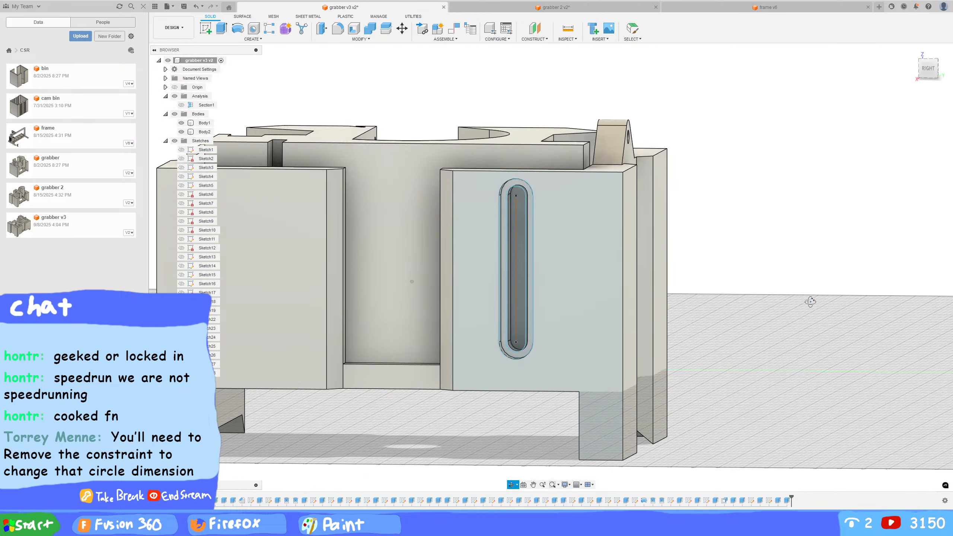
pyautogui.keyDown('shift'); pyautogui.moveTo(589, 299); pyautogui.dragTo(603, 296, button='middle'); pyautogui.keyUp('shift')
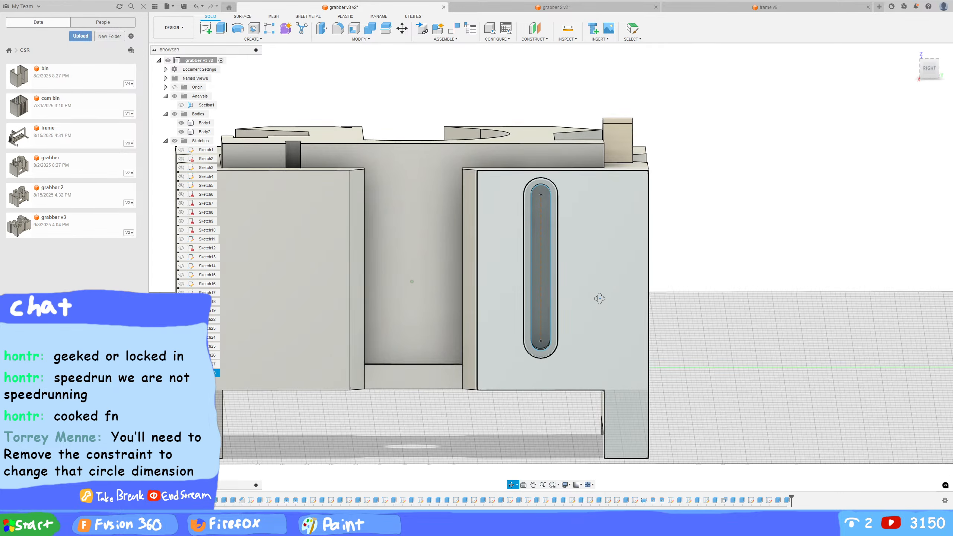
# Sketch a 2.8 mm diameter circle on the inner body's side face, centered on the slot's lower end
pyautogui.click(469, 324)
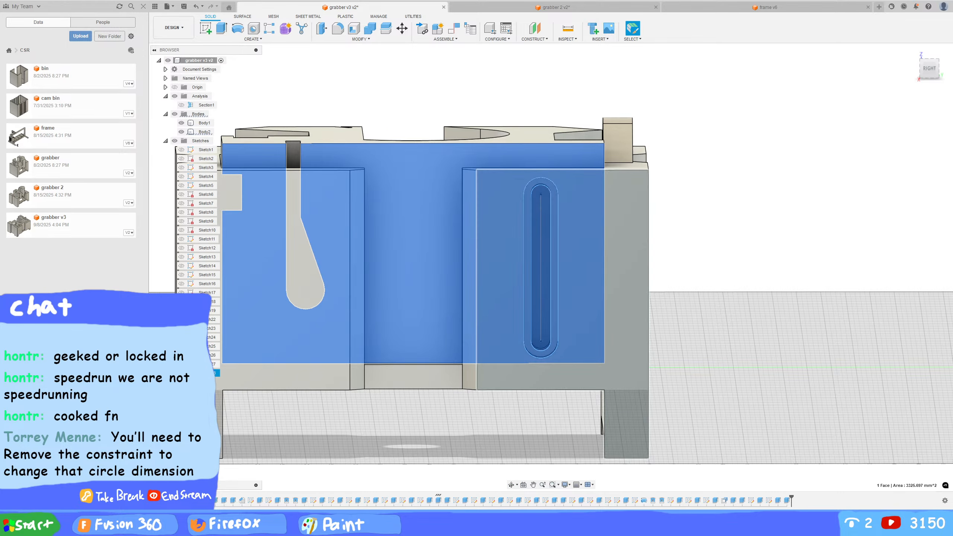
pyautogui.click(208, 29)
pyautogui.moveTo(655, 390); pyautogui.dragTo(306, 453, button='middle')
pyautogui.scroll(-2, 485, 381)
pyautogui.scroll(4, 495, 349)
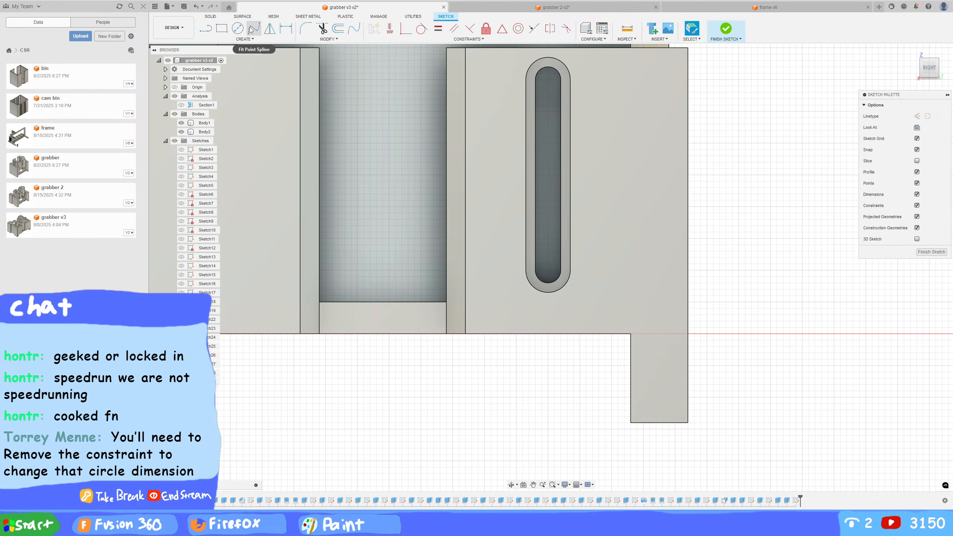
pyautogui.click(237, 29)
pyautogui.click(547, 270)
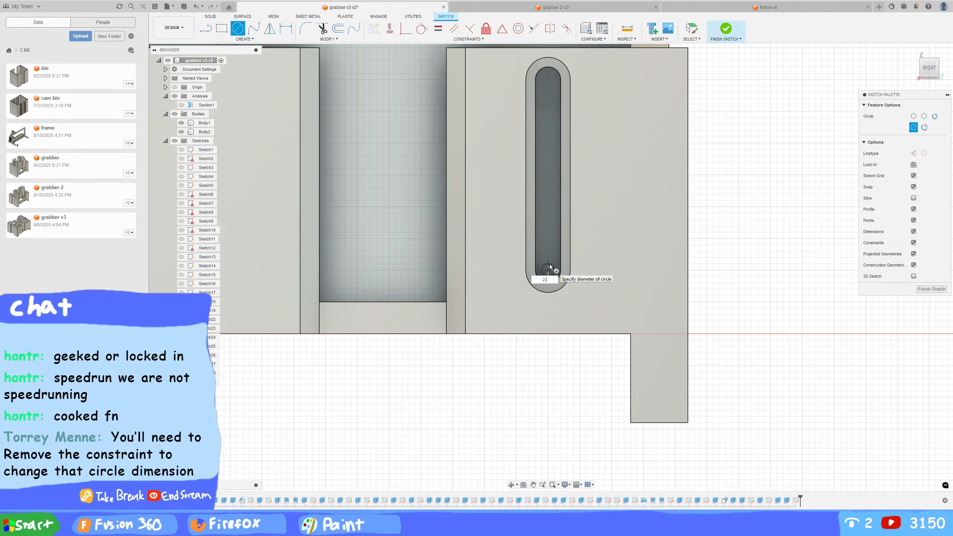
pyautogui.press('Return')
pyautogui.press('Escape')
pyautogui.click(932, 252)
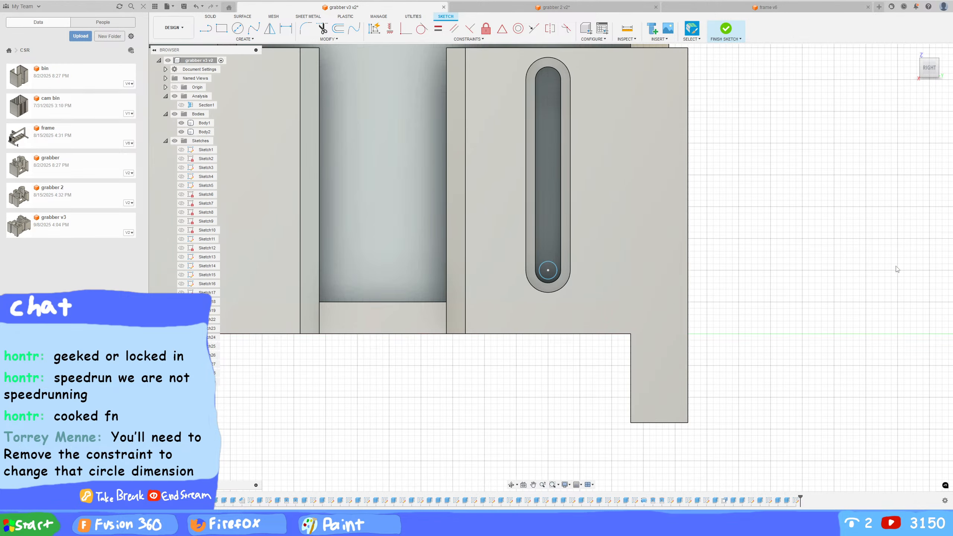
# Extrude the small circle -10 mm as a cut to make the screw hole behind the slot's lower end
pyautogui.press('e')
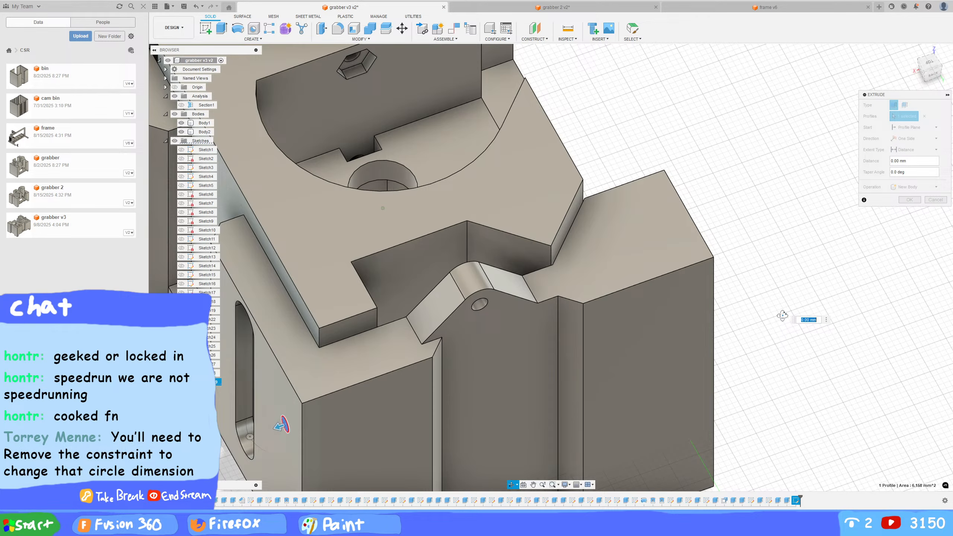
pyautogui.moveTo(803, 300); pyautogui.dragTo(870, 246, button='middle')
pyautogui.keyDown('shift'); pyautogui.moveTo(810, 280); pyautogui.dragTo(821, 283, button='middle'); pyautogui.keyUp('shift')
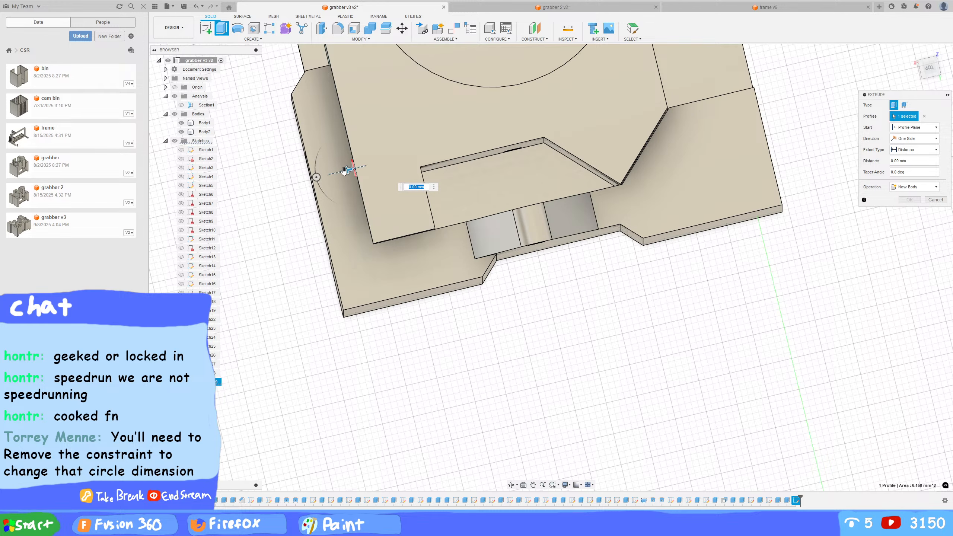
pyautogui.moveTo(344, 171); pyautogui.dragTo(410, 165)
pyautogui.keyDown('shift'); pyautogui.moveTo(410, 166); pyautogui.dragTo(512, 139, button='middle'); pyautogui.keyUp('shift')
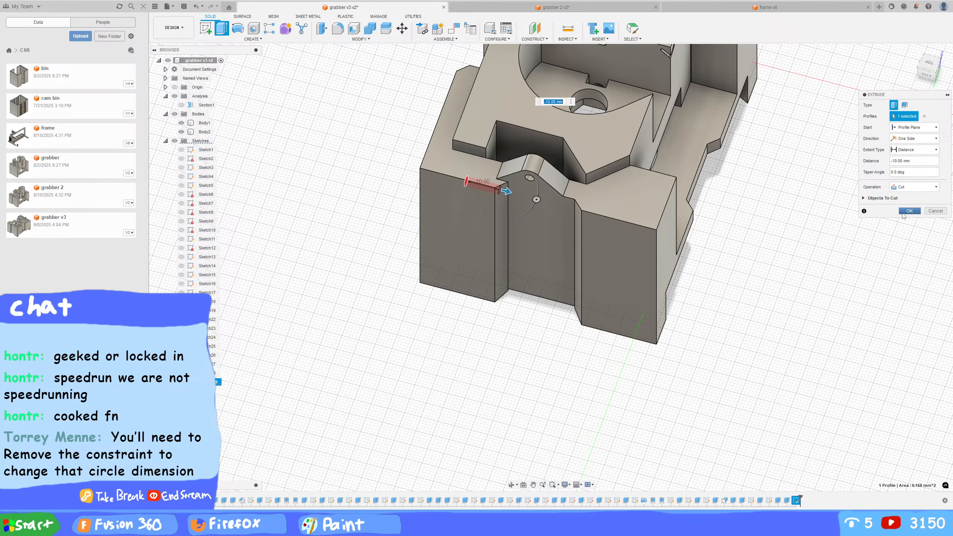
pyautogui.click(910, 211)
pyautogui.keyDown('shift'); pyautogui.moveTo(783, 304); pyautogui.dragTo(840, 333, button='middle'); pyautogui.keyUp('shift')
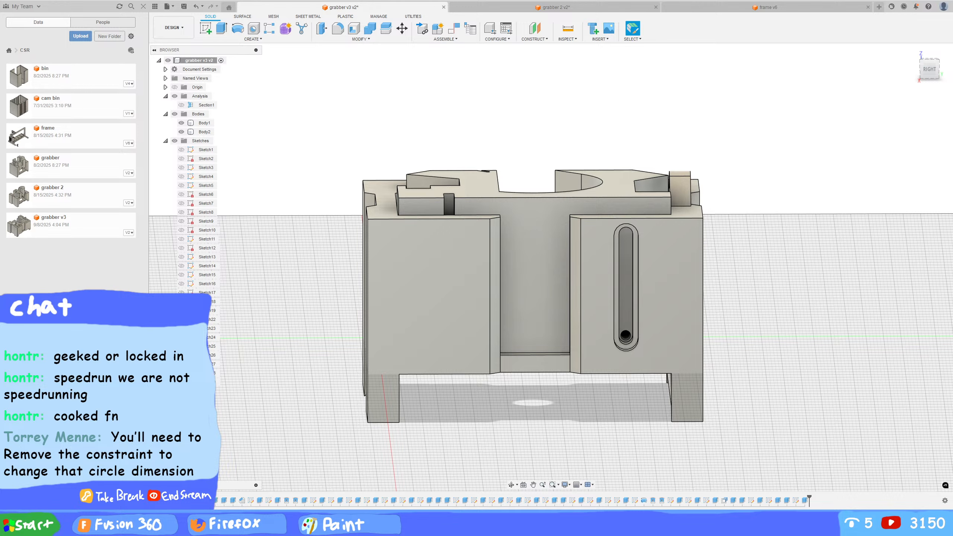
# Review the remaining to-do items in Paint and examine the grabber model in Fusion 360 for where they apply
pyautogui.click(350, 525)
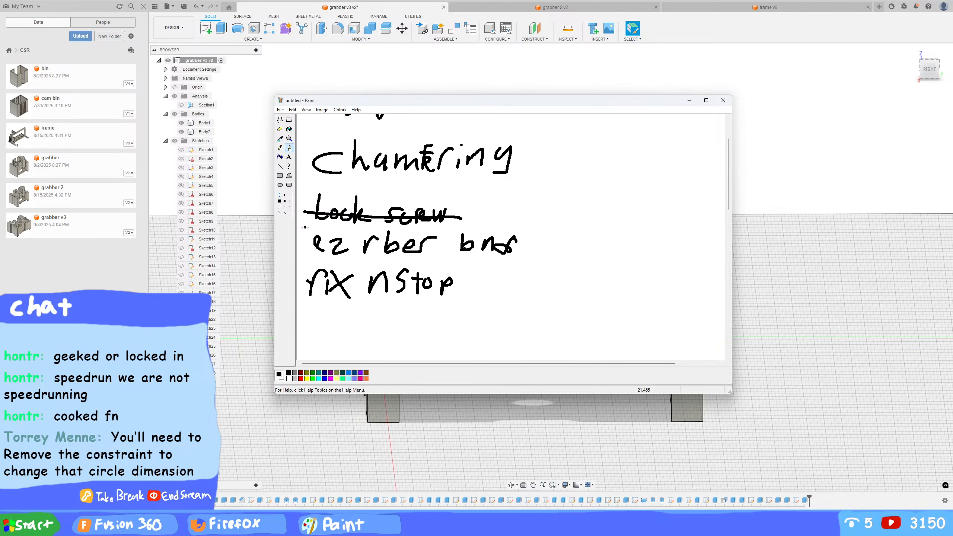
pyautogui.click(713, 57)
pyautogui.moveTo(713, 57)
pyautogui.keyDown('shift'); pyautogui.mouseDown(button='middle')
pyautogui.moveTo(631, 176)
pyautogui.moveTo(636, 155)
pyautogui.moveTo(780, 287)
pyautogui.moveTo(816, 275)
pyautogui.mouseUp(button='middle'); pyautogui.keyUp('shift')
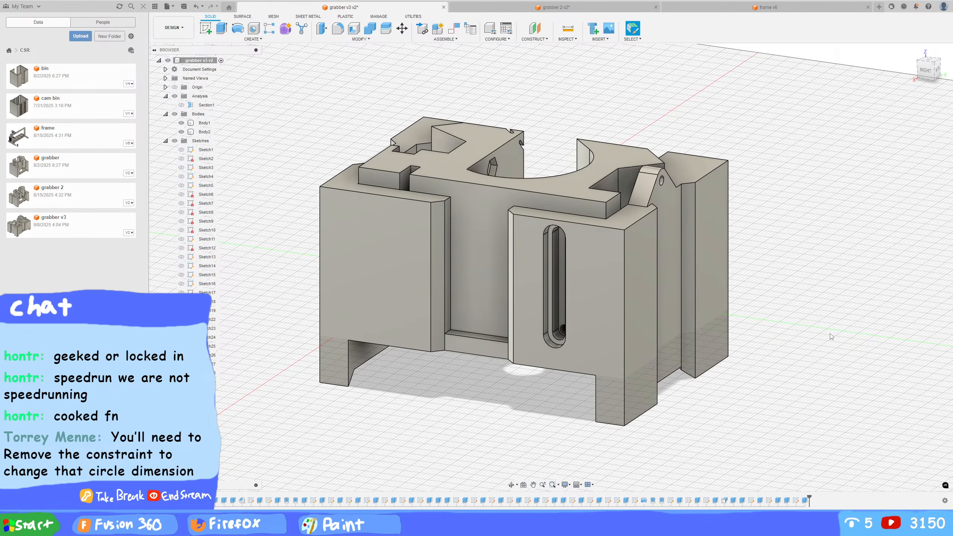
pyautogui.keyDown('shift'); pyautogui.moveTo(832, 337); pyautogui.dragTo(563, 319, button='middle'); pyautogui.keyUp('shift')
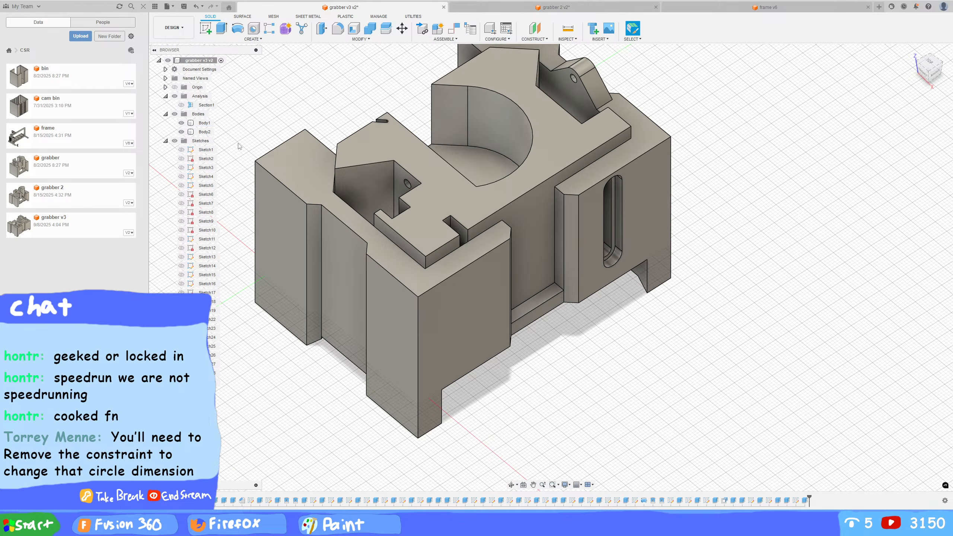
pyautogui.moveTo(256, 134); pyautogui.dragTo(301, 140, button='middle')
pyautogui.hotkey('alt', 'Tab')
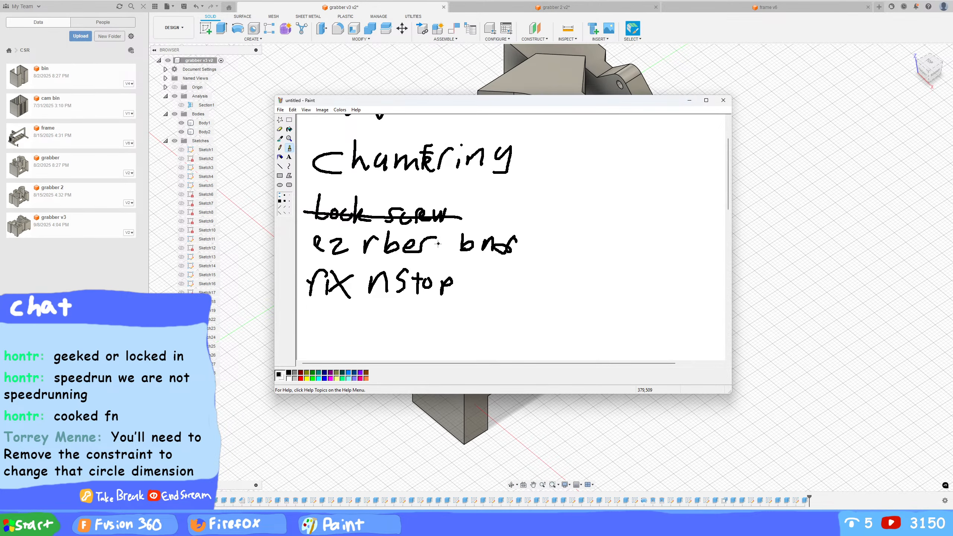
pyautogui.hotkey('alt', 'Tab')
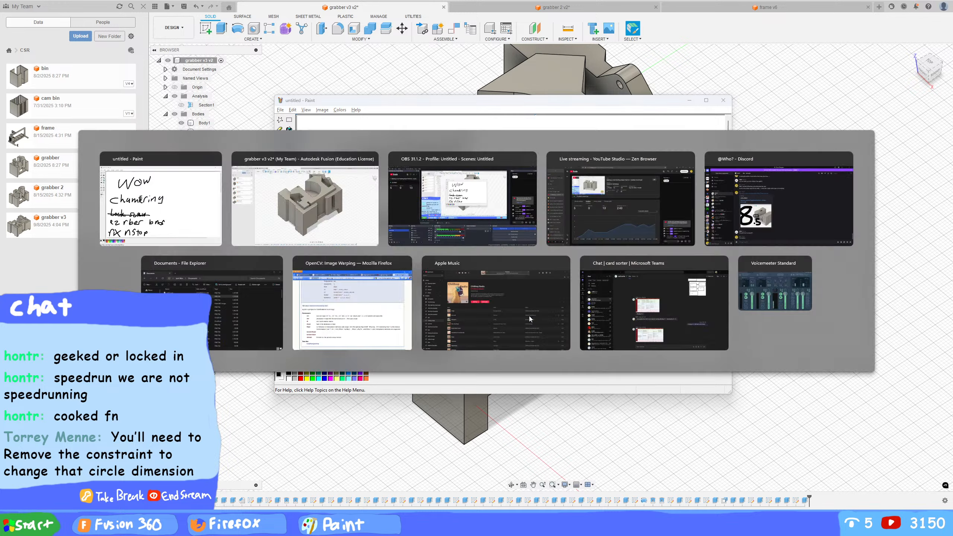
# Cut a 15 mm diameter cylinder into the inner body from the lug's face, centered on the lug hole
pyautogui.keyDown('shift'); pyautogui.moveTo(843, 274); pyautogui.dragTo(803, 329, button='middle'); pyautogui.keyUp('shift')
pyautogui.click(495, 163)
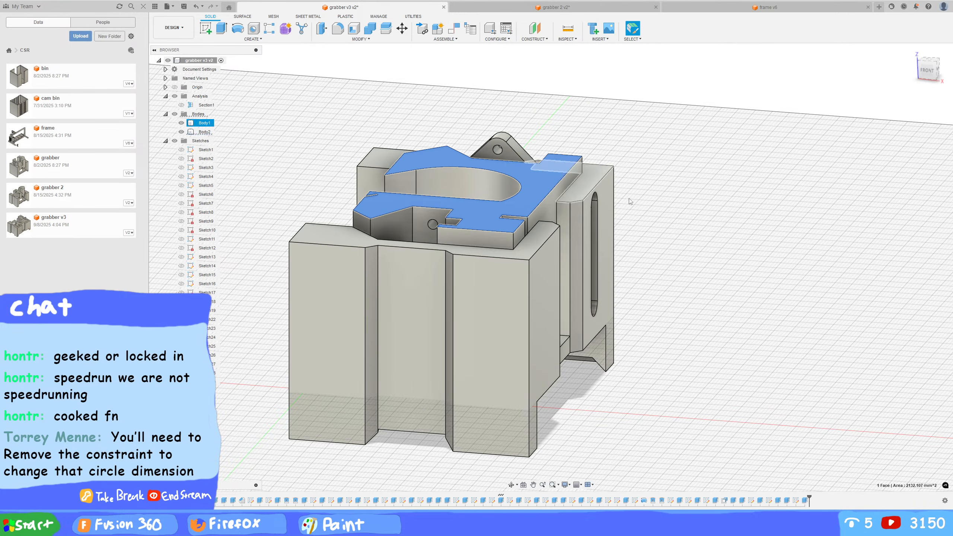
pyautogui.keyDown('shift'); pyautogui.moveTo(495, 163); pyautogui.dragTo(731, 245, button='middle'); pyautogui.keyUp('shift')
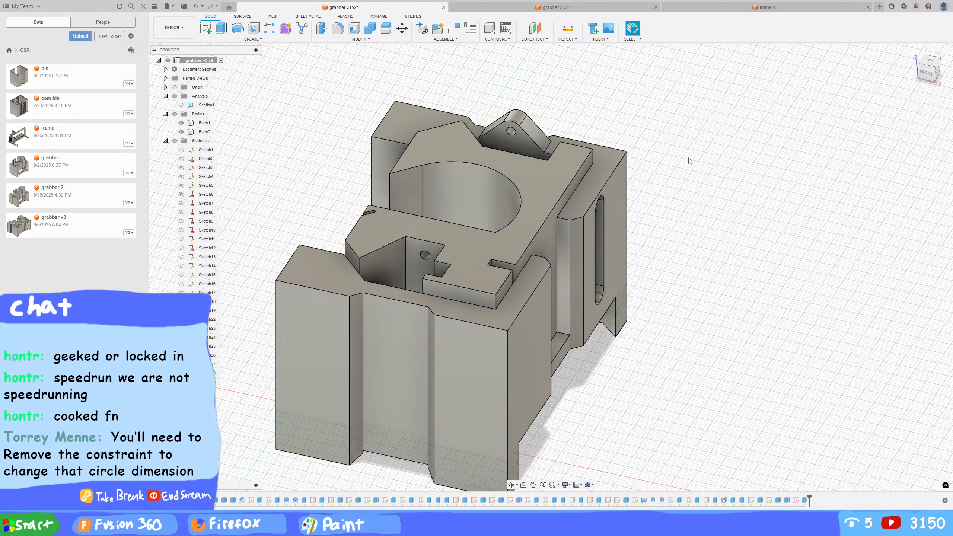
pyautogui.click(493, 127)
pyautogui.press('Escape')
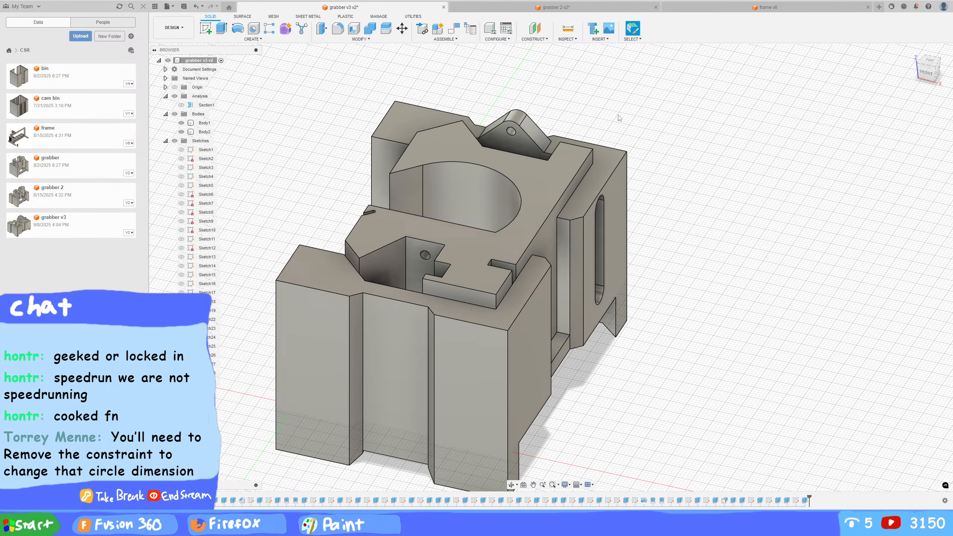
pyautogui.click(253, 39)
pyautogui.click(213, 160)
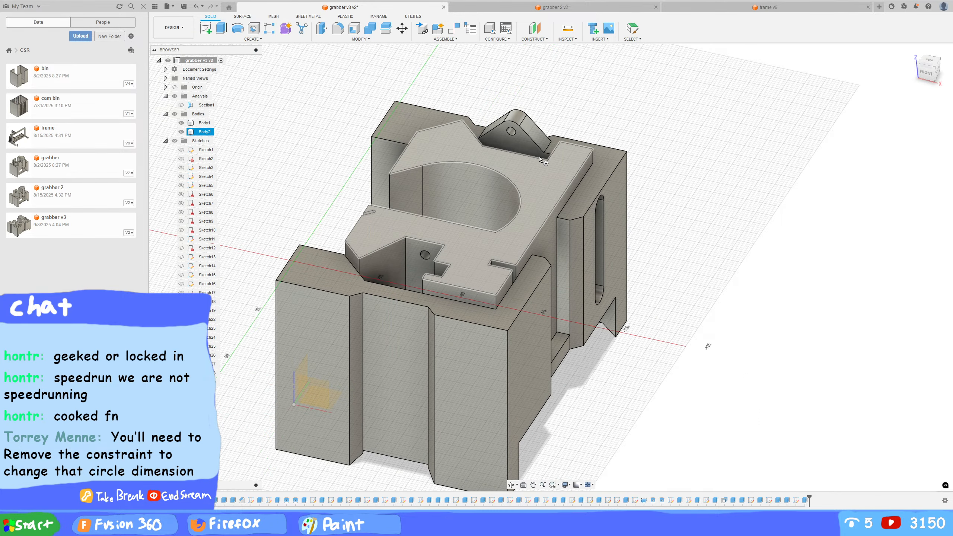
pyautogui.click(510, 137)
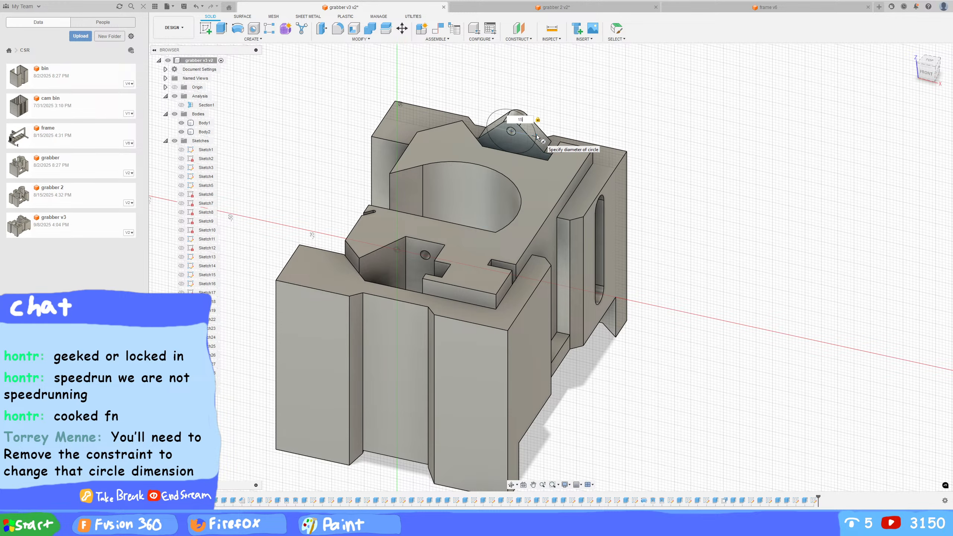
pyautogui.press('Return')
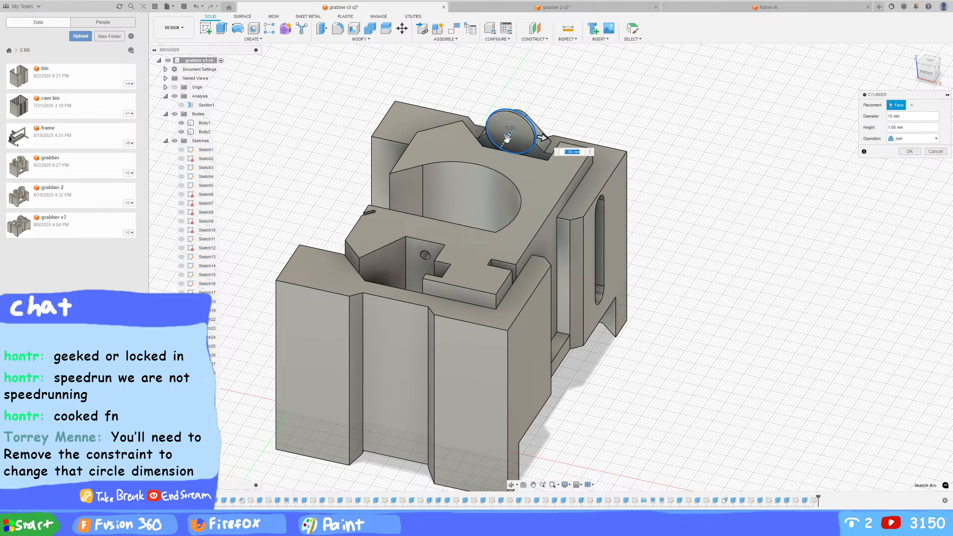
pyautogui.moveTo(464, 179); pyautogui.dragTo(502, 181)
pyautogui.click(901, 163)
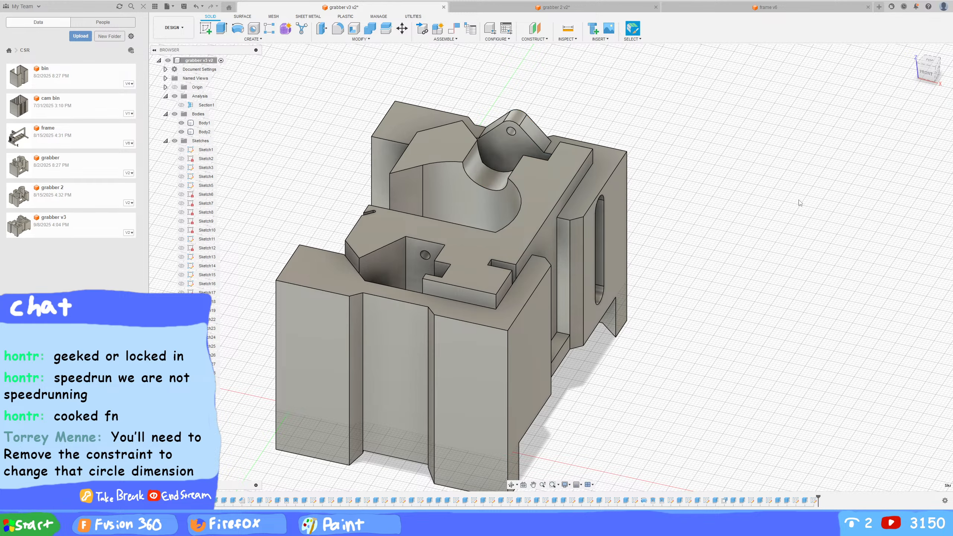
# Try a 5 mm equal-distance chamfer on both upper edges of the cylindrical cut in the inner body
pyautogui.keyDown('shift'); pyautogui.moveTo(638, 225); pyautogui.dragTo(759, 212, button='middle'); pyautogui.keyUp('shift')
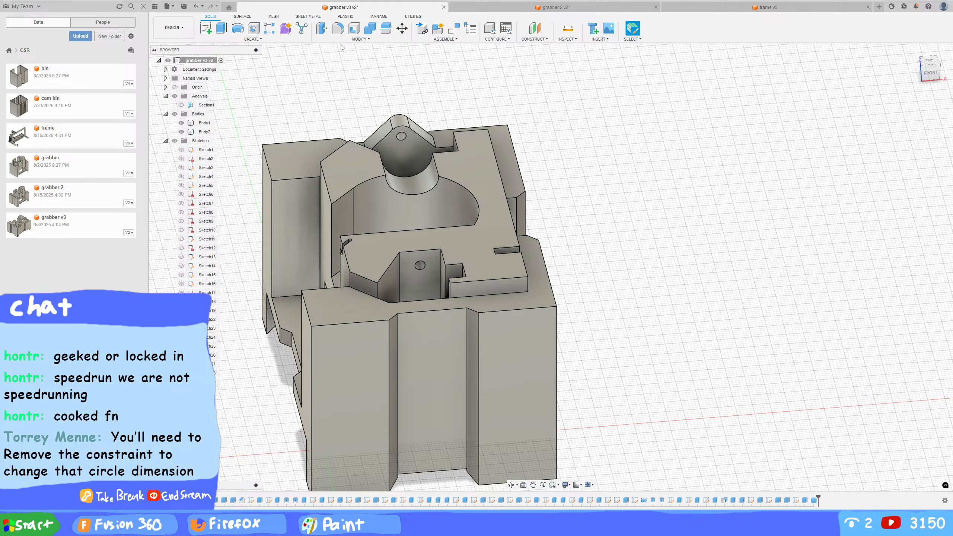
pyautogui.press('f')
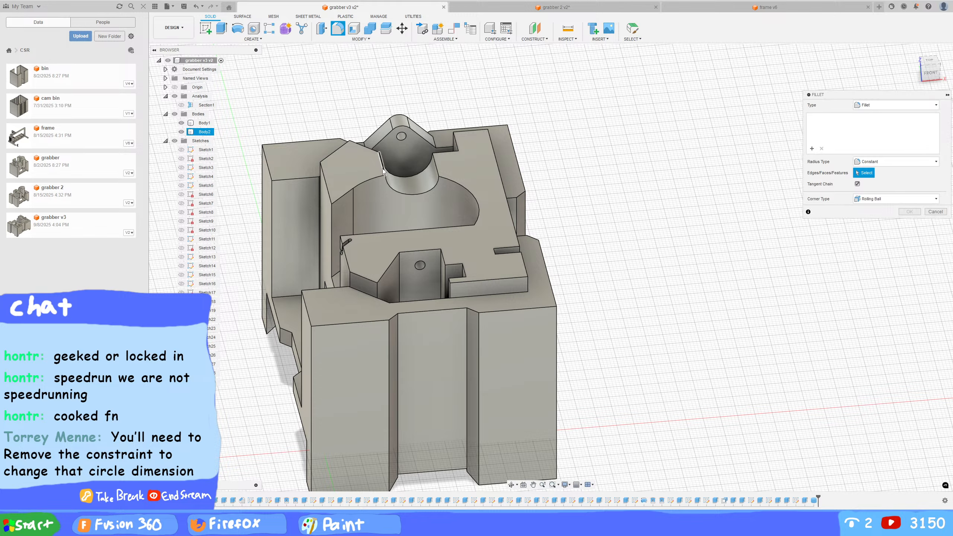
pyautogui.press('Escape')
pyautogui.click(360, 39)
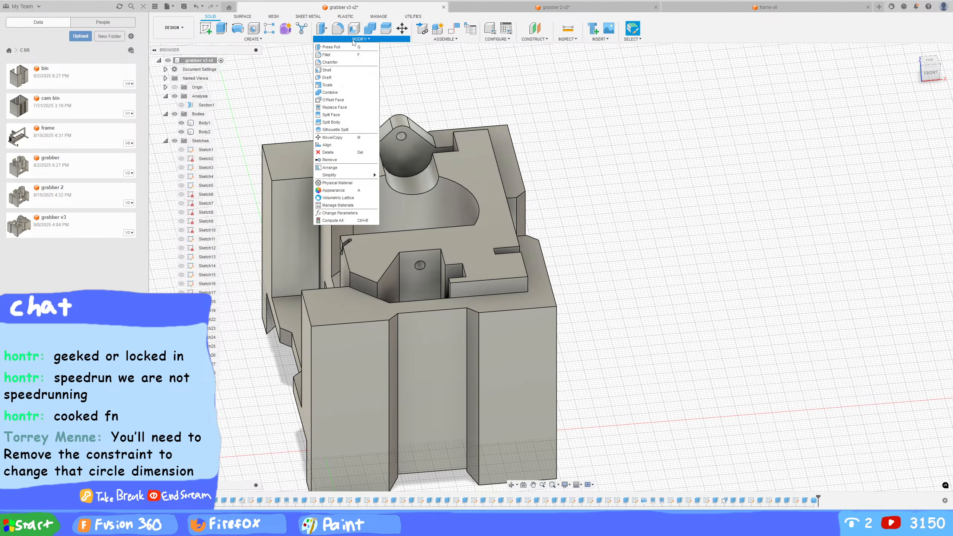
pyautogui.click(335, 61)
pyautogui.click(390, 162)
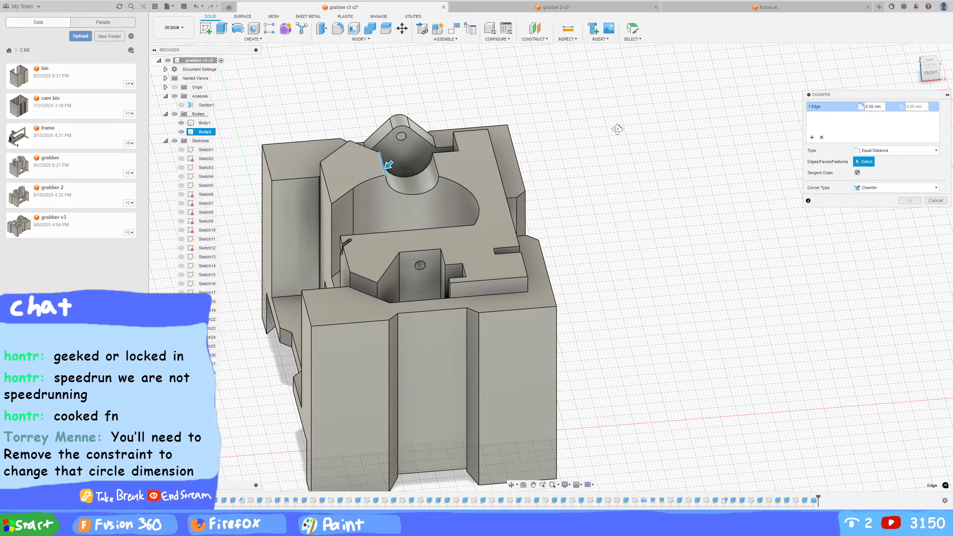
pyautogui.keyDown('shift'); pyautogui.moveTo(390, 162); pyautogui.dragTo(487, 219, button='middle'); pyautogui.keyUp('shift')
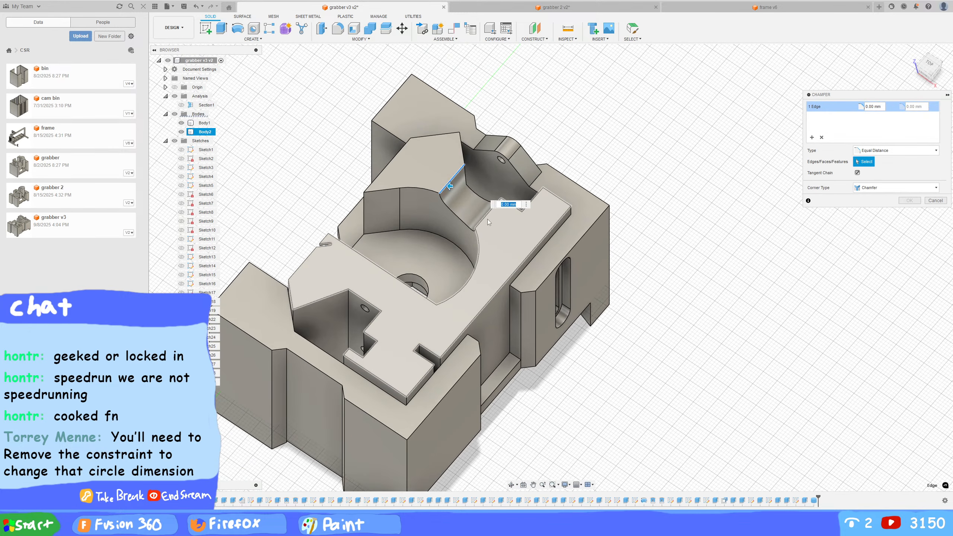
pyautogui.click(450, 187)
pyautogui.click(446, 187)
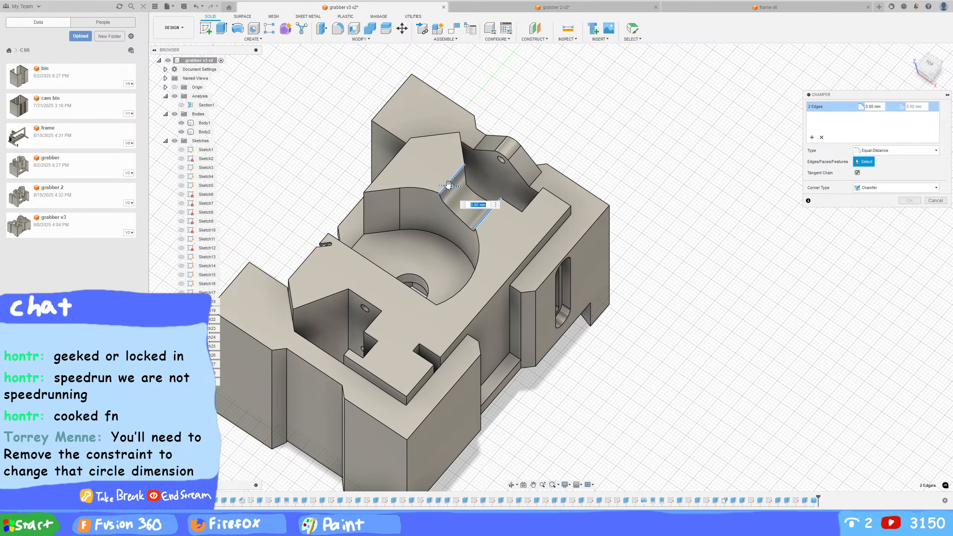
pyautogui.write('6')
pyautogui.press('Return')
pyautogui.write('5')
pyautogui.press('Return')
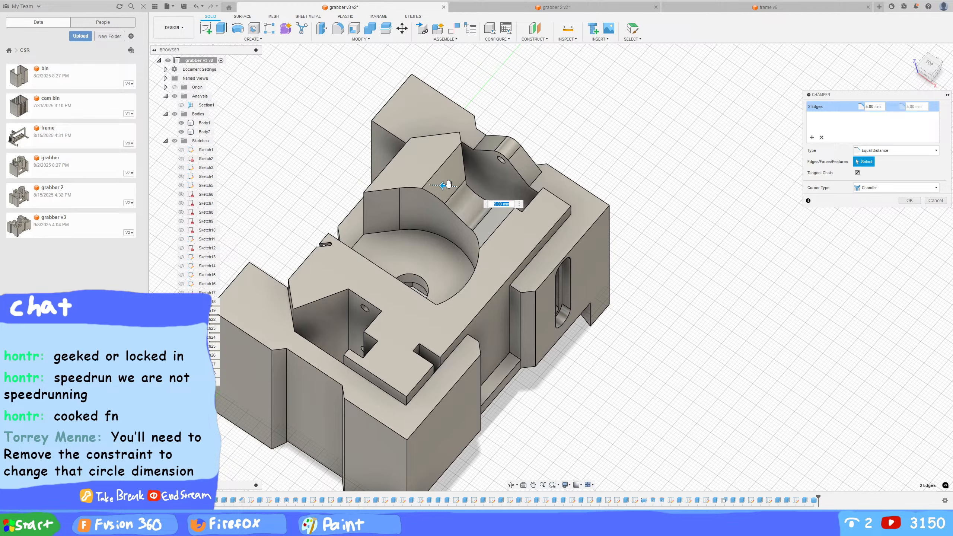
# Try a 7 mm chamfer distance on the two cut edges, then return the distance to 5 mm
pyautogui.keyDown('shift'); pyautogui.moveTo(449, 183); pyautogui.dragTo(741, 198, button='middle'); pyautogui.keyUp('shift')
pyautogui.scroll(4, 417, 181)
pyautogui.scroll(1, 379, 187)
pyautogui.moveTo(325, 204); pyautogui.dragTo(317, 212)
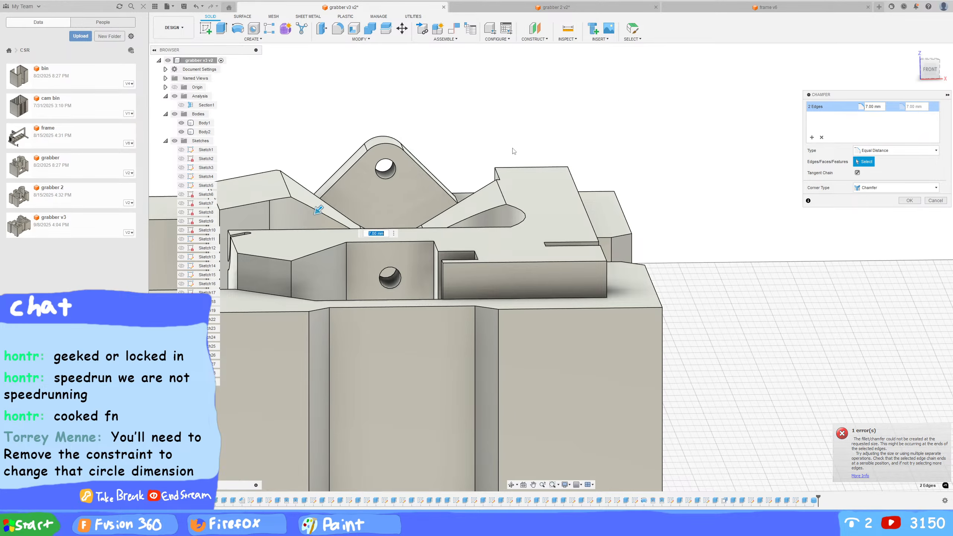
pyautogui.keyDown('shift'); pyautogui.moveTo(574, 113); pyautogui.dragTo(562, 136, button='middle'); pyautogui.keyUp('shift')
pyautogui.scroll(-3, 557, 142)
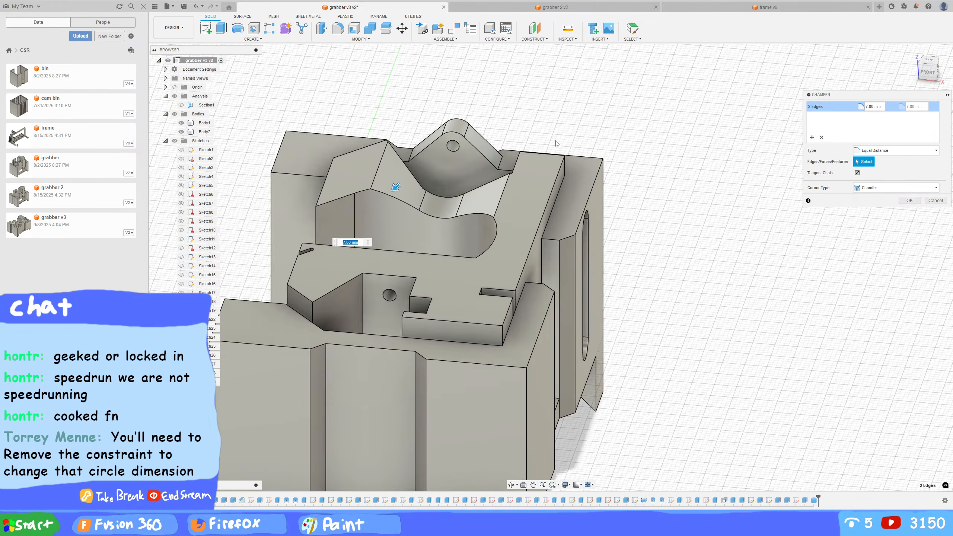
pyautogui.moveTo(425, 179); pyautogui.dragTo(428, 179)
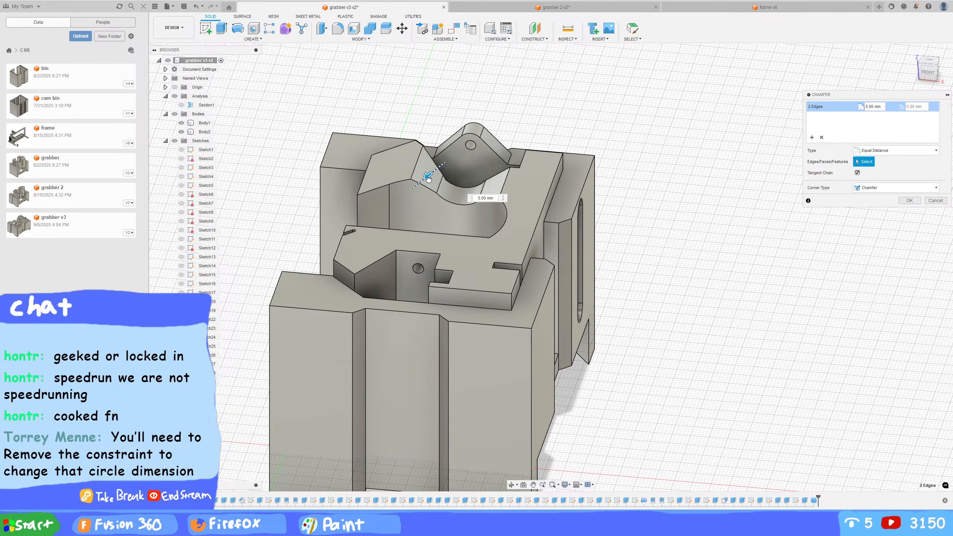
# Try the Distance and Angle and Two Distance types for the chamfer, then abandon the chamfer
pyautogui.click(897, 150)
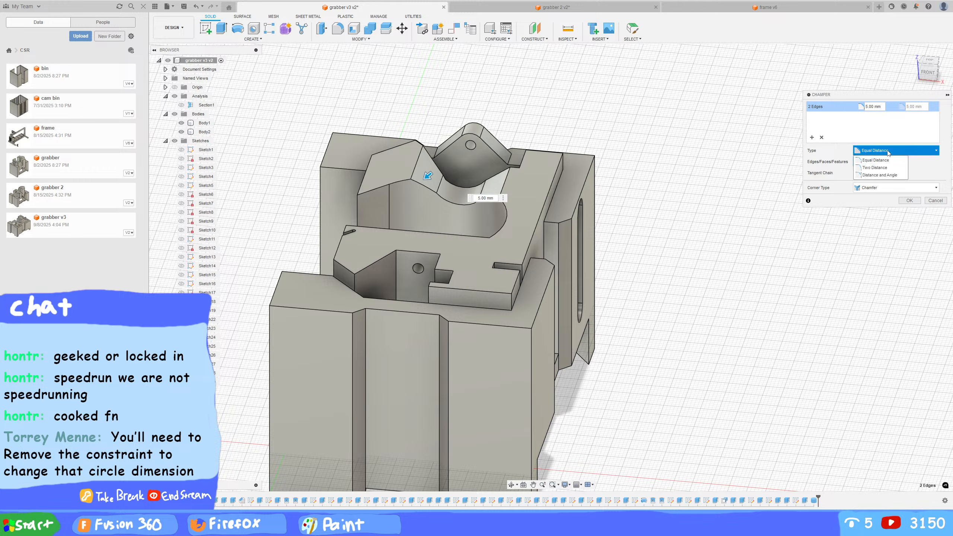
pyautogui.click(879, 176)
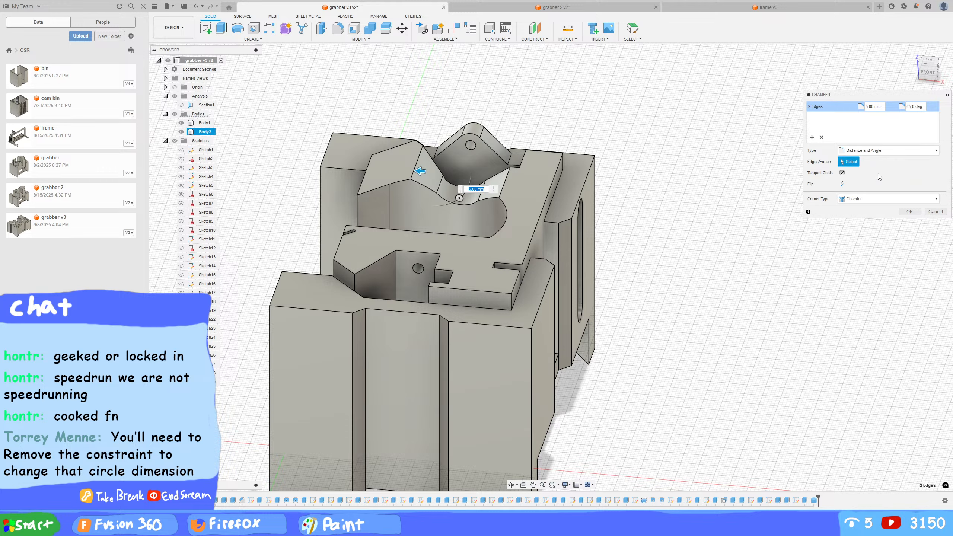
pyautogui.click(890, 150)
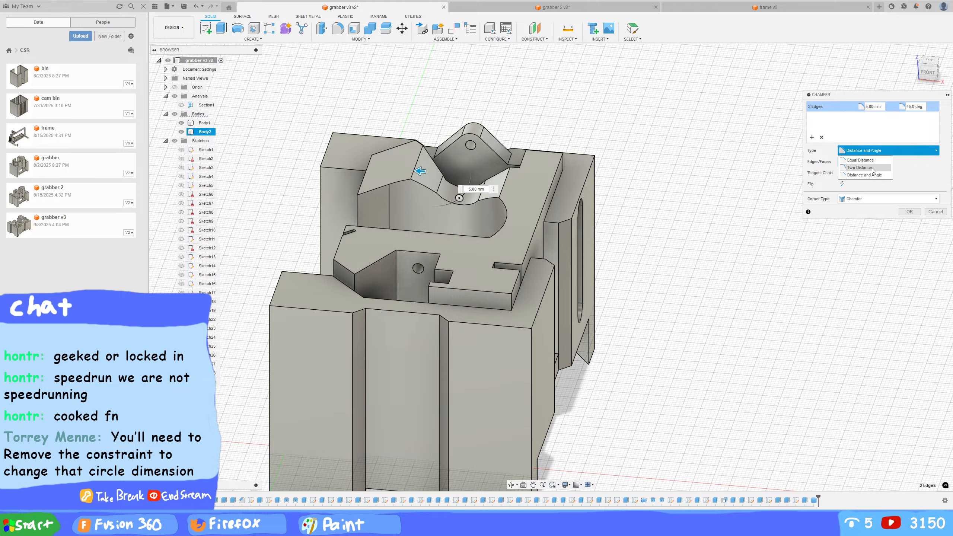
pyautogui.click(874, 169)
pyautogui.scroll(-3, 525, 169)
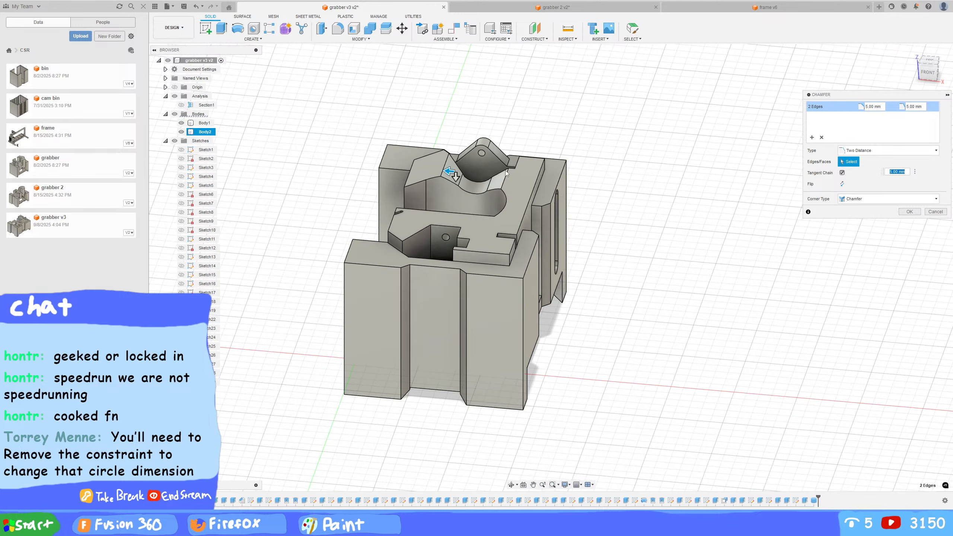
pyautogui.scroll(4, 526, 169)
pyautogui.keyDown('shift'); pyautogui.moveTo(716, 156); pyautogui.dragTo(694, 142, button='middle'); pyautogui.keyUp('shift')
pyautogui.click(887, 150)
pyautogui.click(870, 163)
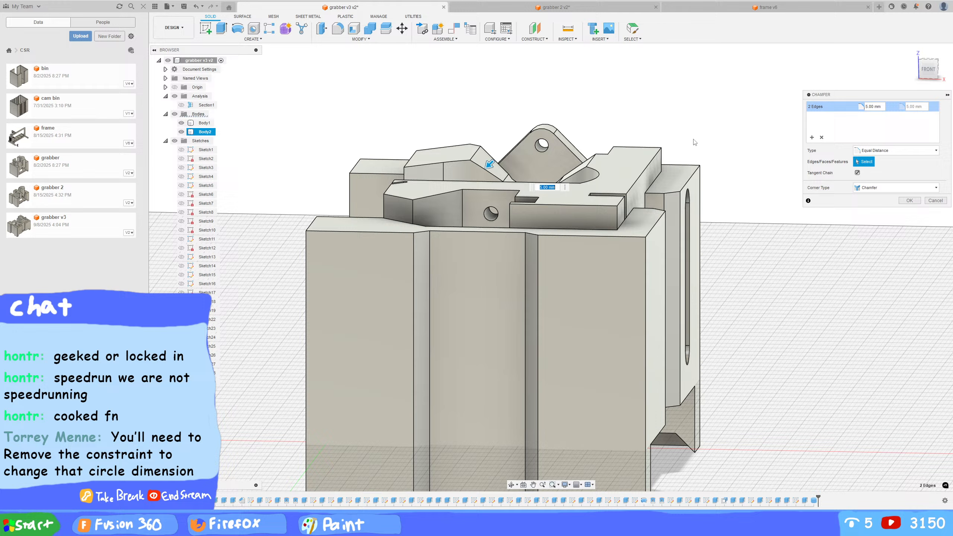
pyautogui.click(934, 201)
# Fillet both upper edges of the cylindrical cut in the inner body with a 7.5 mm radius
pyautogui.keyDown('shift'); pyautogui.moveTo(774, 141); pyautogui.dragTo(693, 185, button='middle'); pyautogui.keyUp('shift')
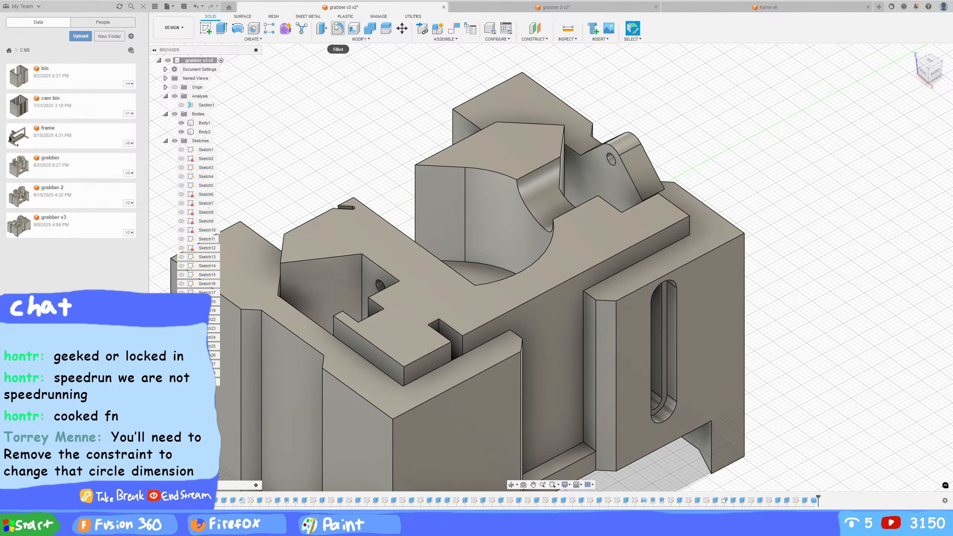
pyautogui.click(337, 27)
pyautogui.click(539, 168)
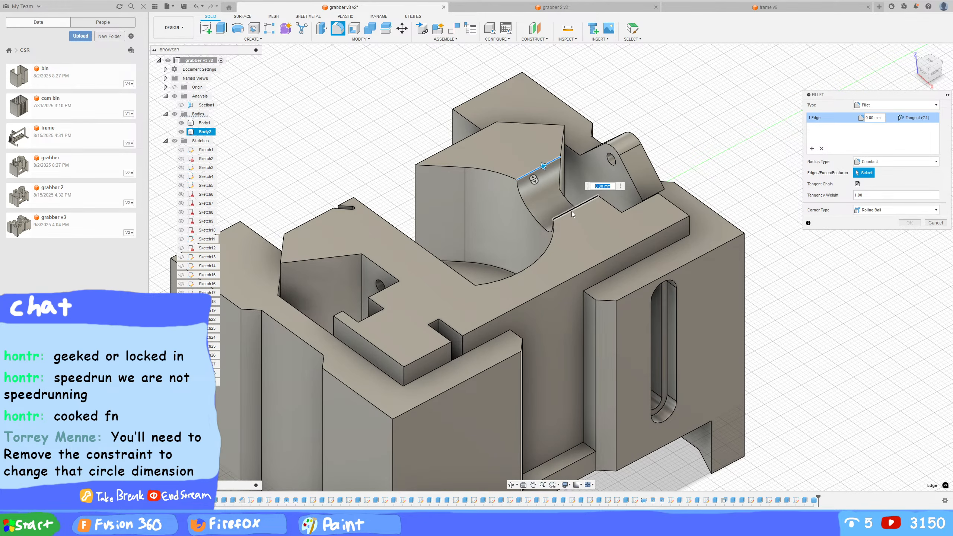
pyautogui.click(572, 212)
pyautogui.write('7')
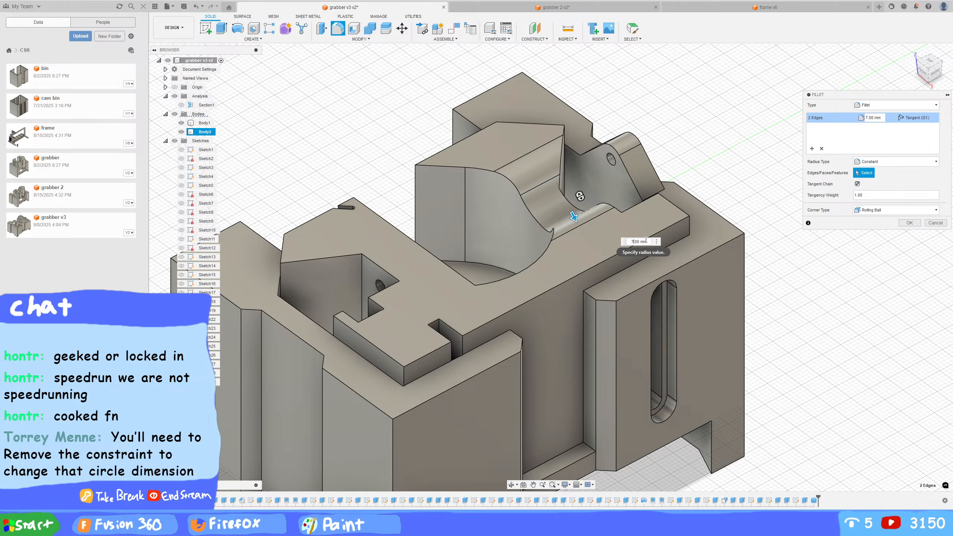
pyautogui.press('Delete')
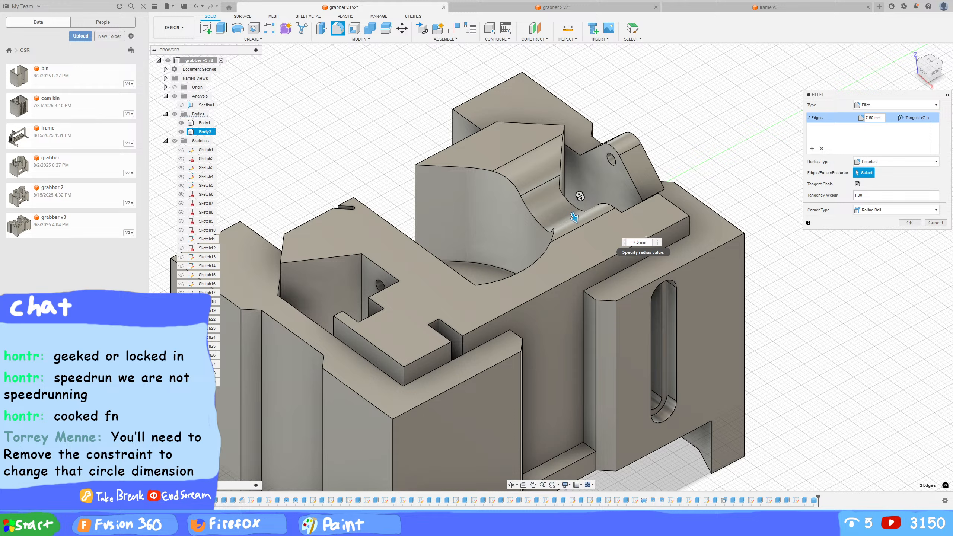
pyautogui.press('Return')
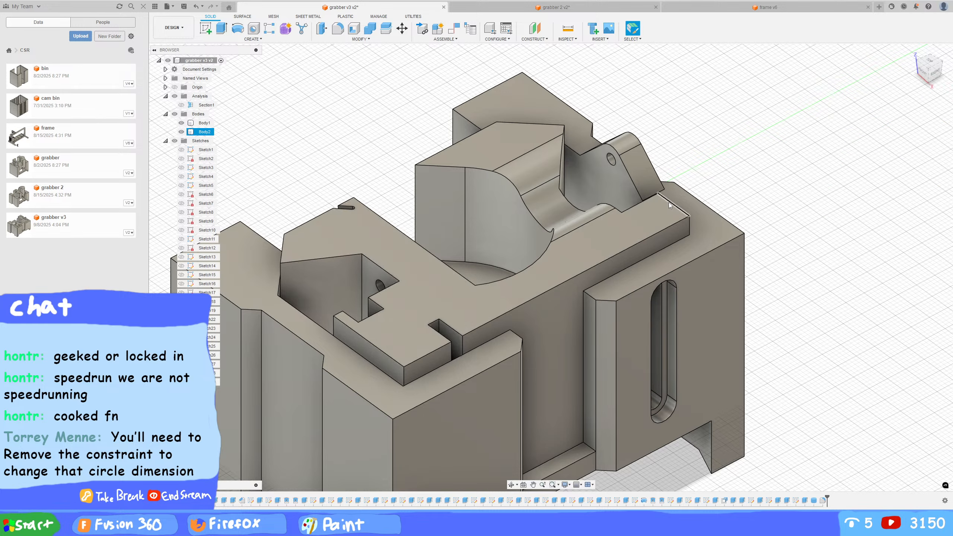
# Look over the filleted cut and check the remaining to-do items in Paint before returning to Fusion 360
pyautogui.keyDown('shift'); pyautogui.moveTo(740, 205); pyautogui.dragTo(719, 185, button='middle'); pyautogui.keyUp('shift')
pyautogui.keyDown('shift'); pyautogui.moveTo(749, 145); pyautogui.dragTo(698, 173, button='middle'); pyautogui.keyUp('shift')
pyautogui.scroll(-3, 710, 175)
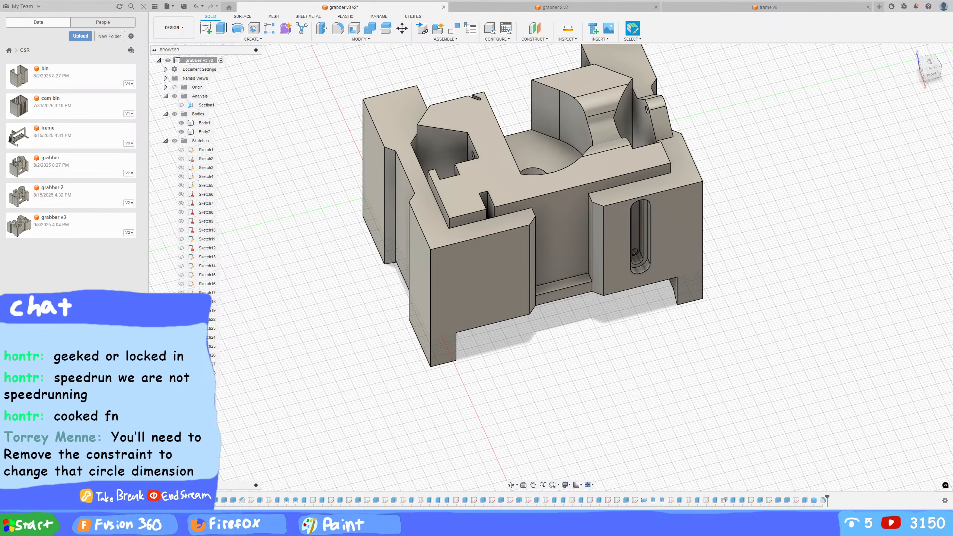
pyautogui.click(323, 524)
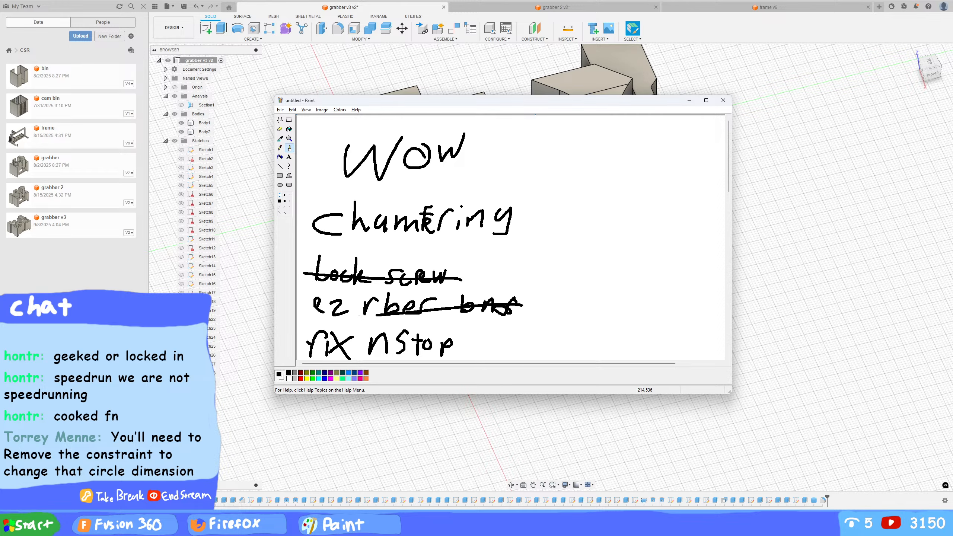
pyautogui.click(850, 247)
# Hide the outer body and examine the inner body from below and from its sides
pyautogui.moveTo(701, 367)
pyautogui.keyDown('shift'); pyautogui.mouseDown(button='middle')
pyautogui.moveTo(733, 294)
pyautogui.moveTo(770, 254)
pyautogui.moveTo(728, 279)
pyautogui.moveTo(745, 283)
pyautogui.mouseUp(button='middle'); pyautogui.keyUp('shift')
pyautogui.moveTo(745, 283); pyautogui.dragTo(664, 331, button='middle')
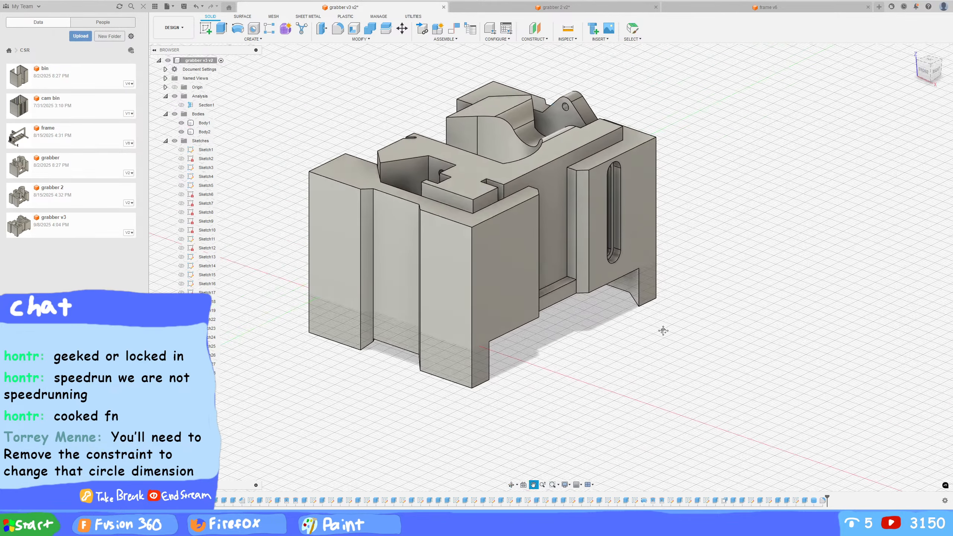
pyautogui.moveTo(663, 331); pyautogui.dragTo(590, 381)
pyautogui.press('Escape')
pyautogui.click(182, 132)
pyautogui.click(182, 131)
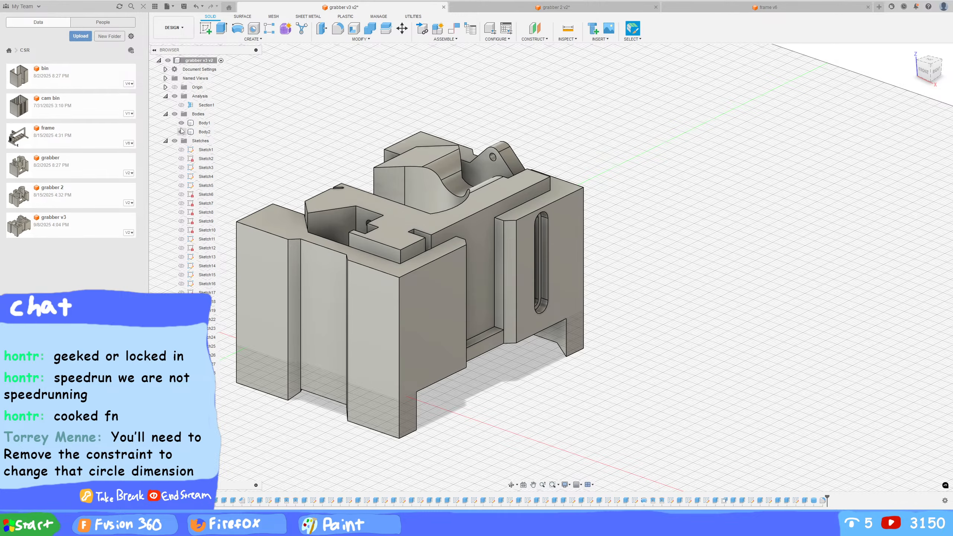
pyautogui.click(182, 123)
pyautogui.keyDown('shift'); pyautogui.moveTo(571, 397); pyautogui.dragTo(601, 336, button='middle'); pyautogui.keyUp('shift')
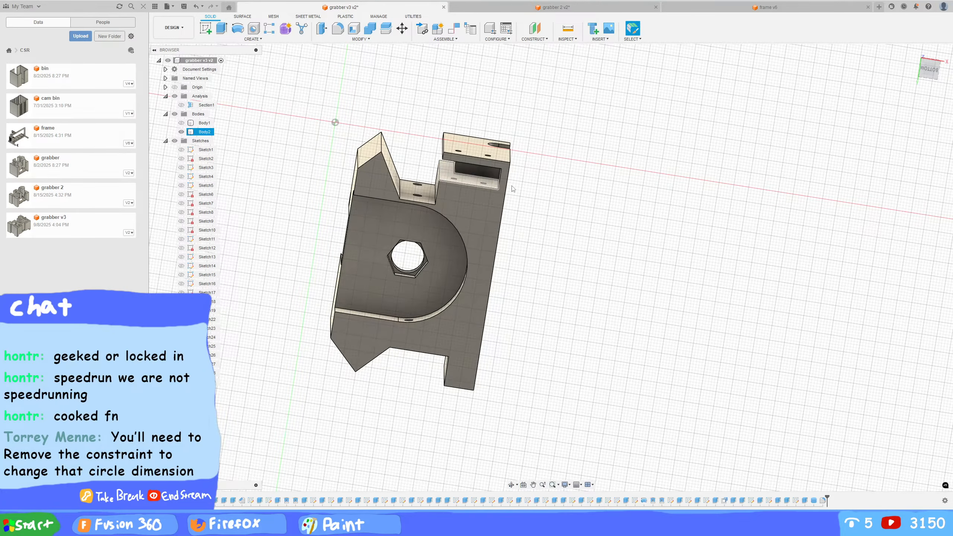
pyautogui.keyDown('shift'); pyautogui.moveTo(512, 188); pyautogui.dragTo(588, 391, button='middle'); pyautogui.keyUp('shift')
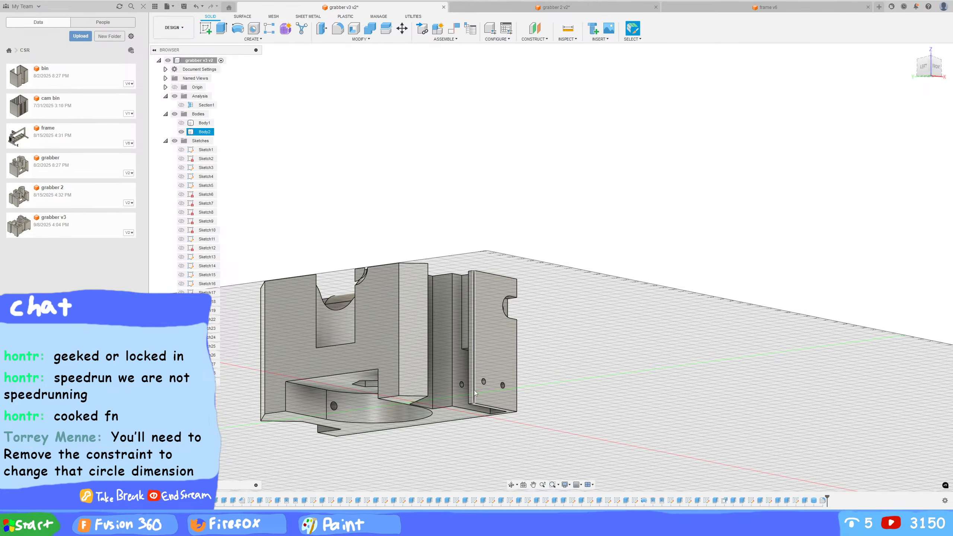
pyautogui.keyDown('shift'); pyautogui.moveTo(474, 394); pyautogui.dragTo(283, 317, button='middle'); pyautogui.keyUp('shift')
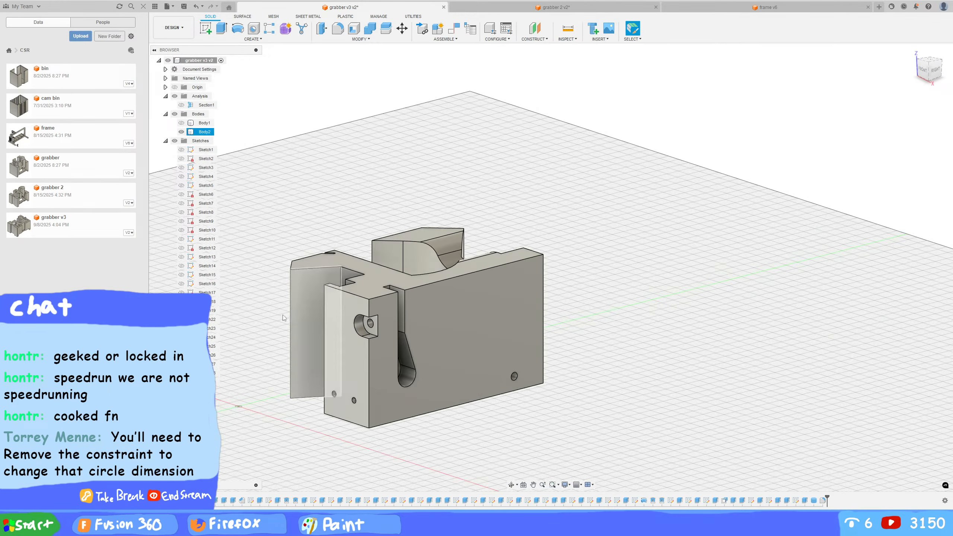
# Show the outer body on its own and examine its interior
pyautogui.click(181, 122)
pyautogui.click(181, 131)
pyautogui.keyDown('shift'); pyautogui.moveTo(655, 373); pyautogui.dragTo(796, 391, button='middle'); pyautogui.keyUp('shift')
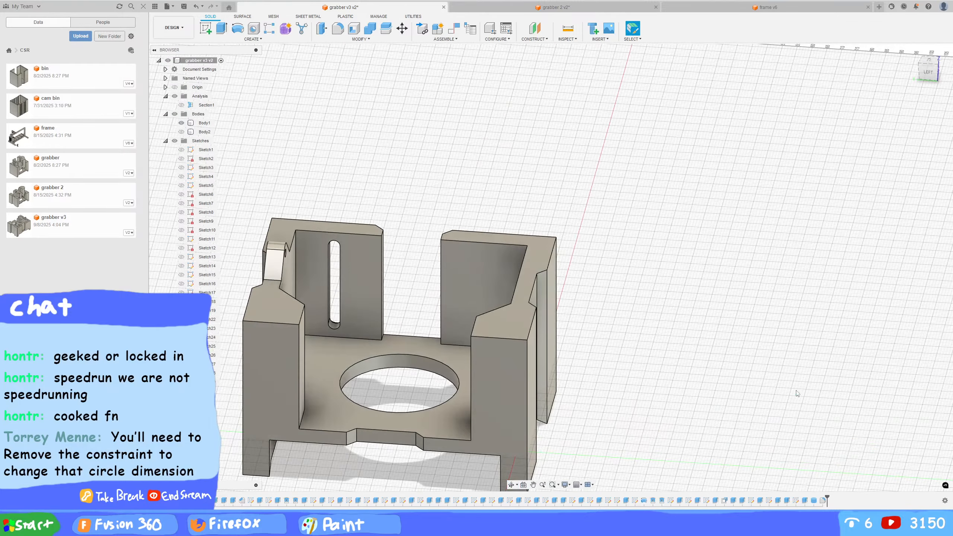
# Show the inner body, hide the outer body, and examine the side face with the recessed slot
pyautogui.click(474, 293)
pyautogui.keyDown('shift'); pyautogui.moveTo(661, 325); pyautogui.dragTo(738, 347, button='middle'); pyautogui.keyUp('shift')
pyautogui.press('Escape')
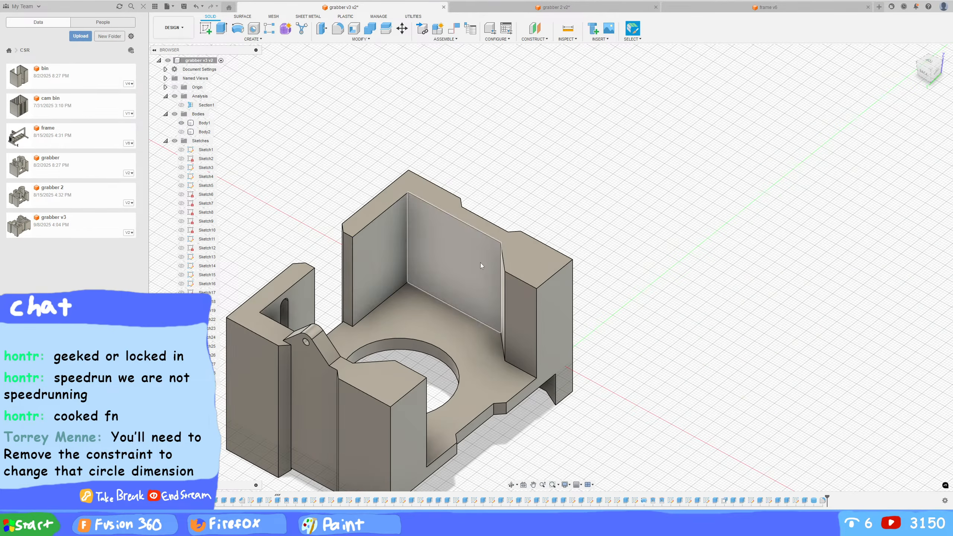
pyautogui.click(182, 134)
pyautogui.keyDown('shift'); pyautogui.moveTo(643, 236); pyautogui.dragTo(602, 287, button='middle'); pyautogui.keyUp('shift')
pyautogui.keyDown('shift'); pyautogui.moveTo(657, 269); pyautogui.dragTo(759, 235, button='middle'); pyautogui.keyUp('shift')
pyautogui.click(182, 122)
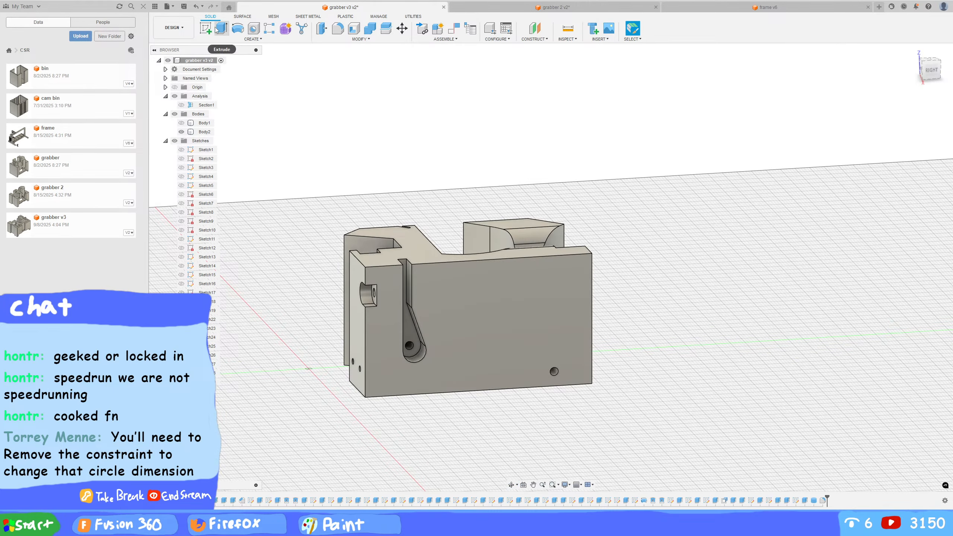
# On the inner body's slotted side face, sketch two full-height 45 mm vertical lines flanking the recessed slot
pyautogui.click(205, 29)
pyautogui.click(453, 342)
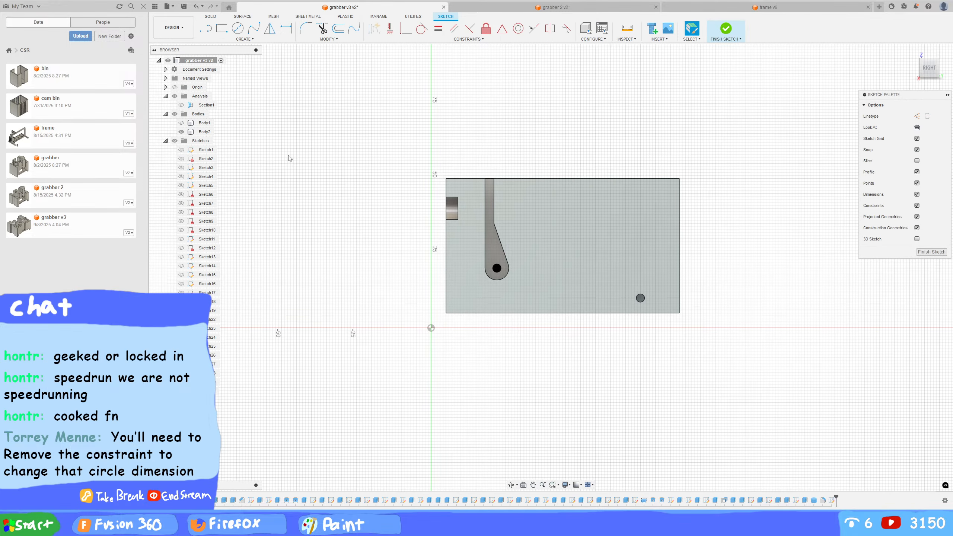
pyautogui.press('l')
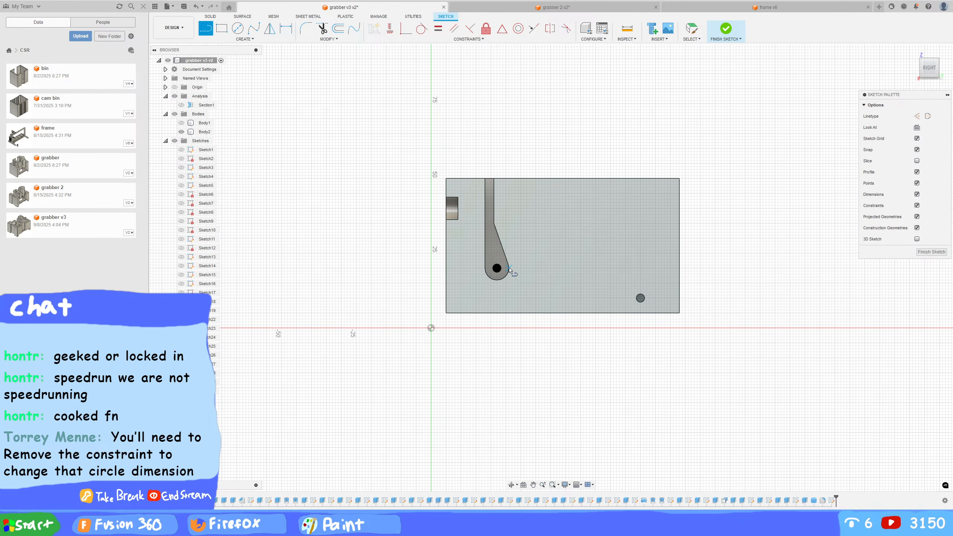
pyautogui.click(506, 313)
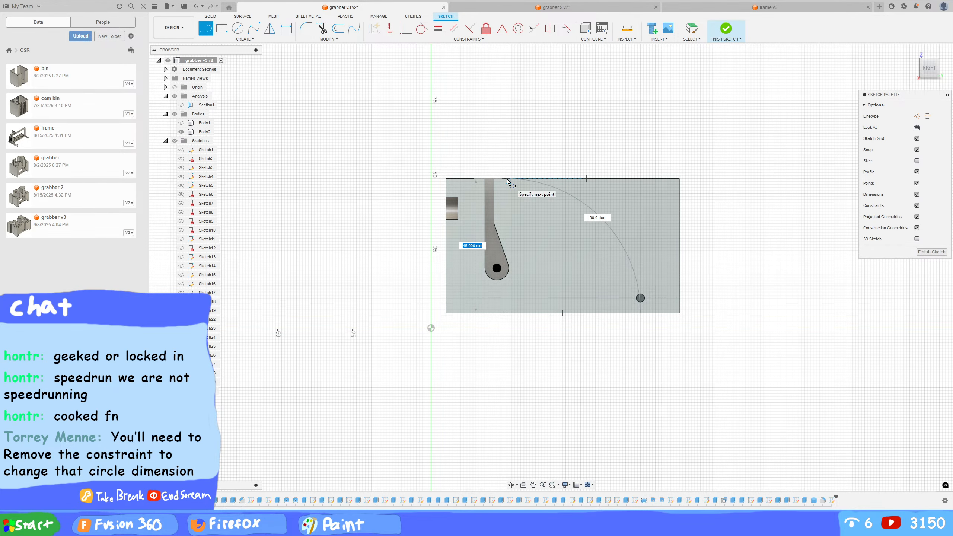
pyautogui.click(506, 179)
pyautogui.click(484, 313)
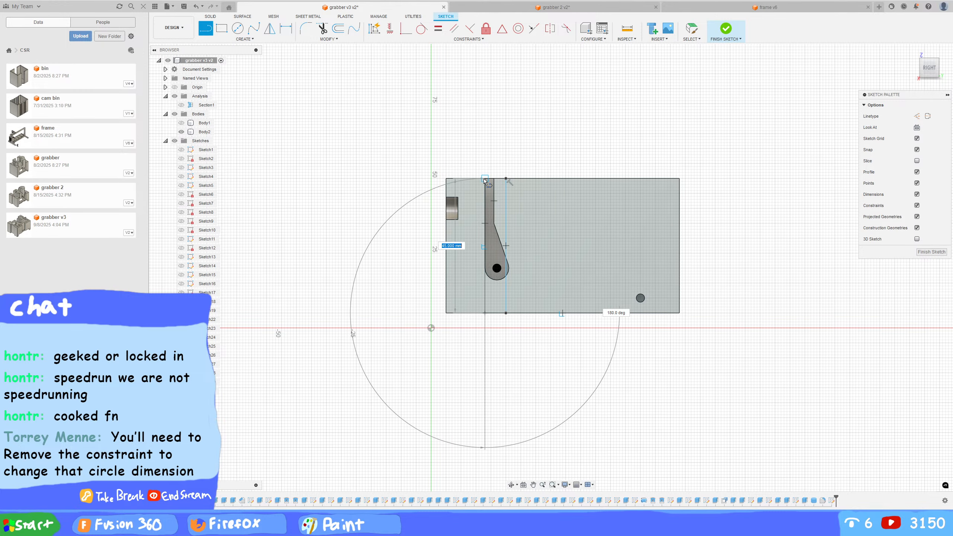
pyautogui.click(484, 180)
# Constrain the second vertical line tangent to the slot's rounded end and finish the sketch
pyautogui.scroll(1, 446, 115)
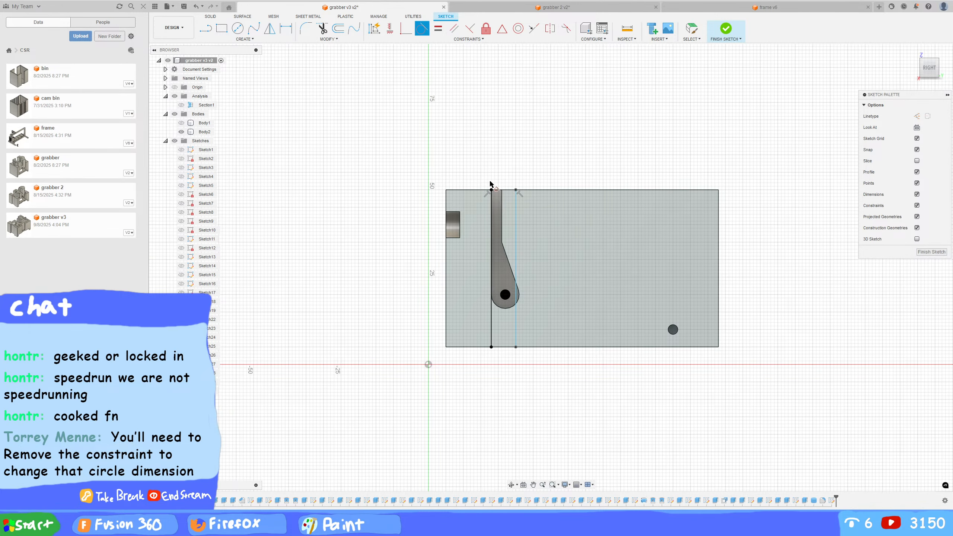
pyautogui.click(515, 279)
pyautogui.click(520, 295)
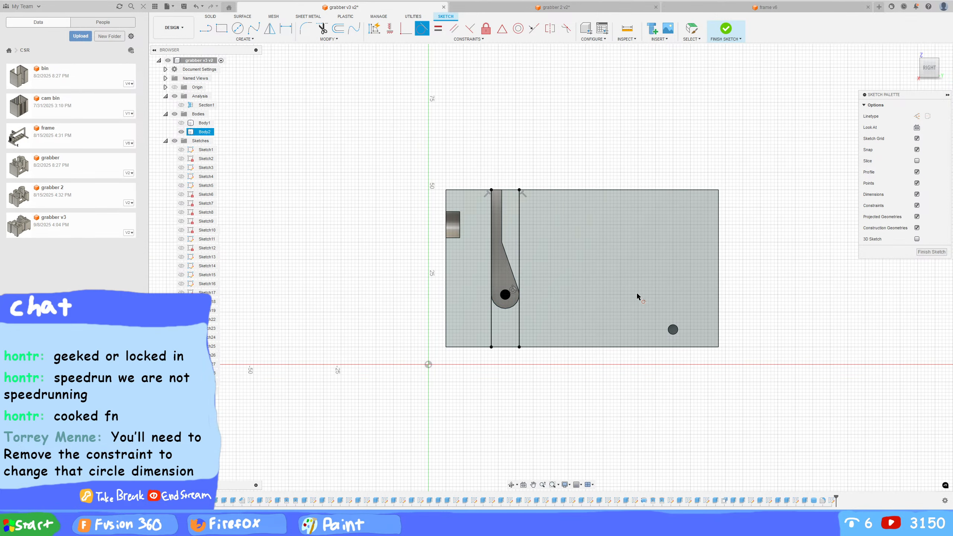
pyautogui.click(932, 252)
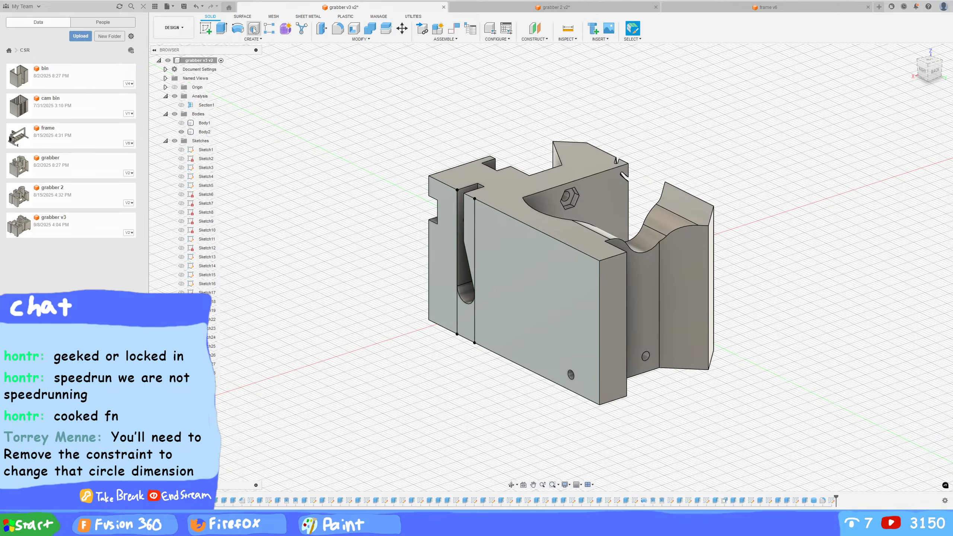
# Reopen the slot sketch and close the strip between the two vertical lines with a line, finishing the sketch
pyautogui.doubleClick(831, 500)
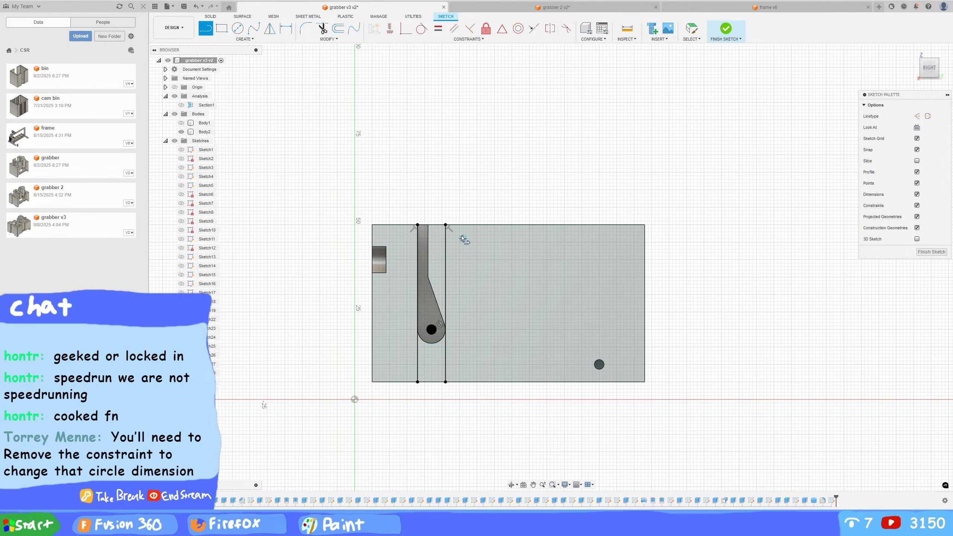
pyautogui.click(447, 225)
pyautogui.click(932, 252)
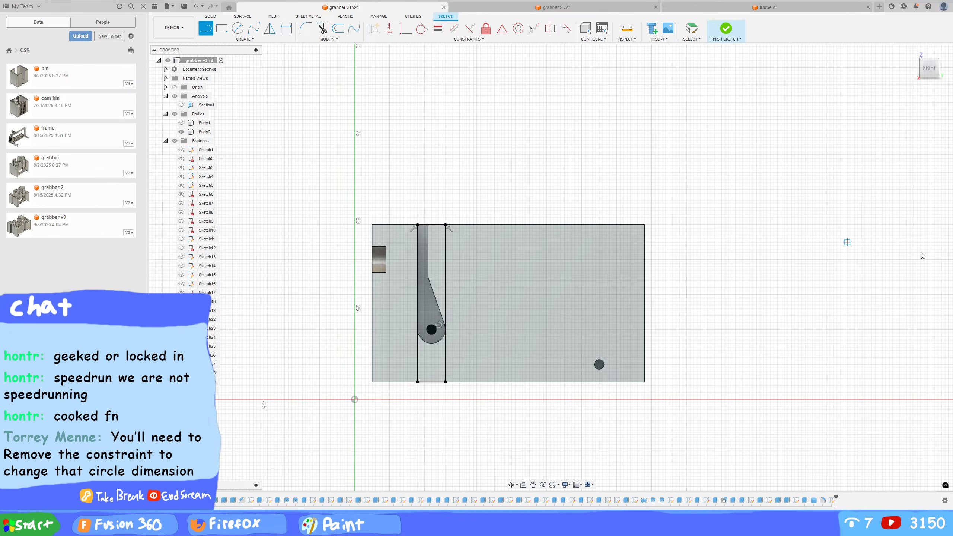
# Show the outer body and extrude the strip profiles outward as a 2 mm cut into its wall
pyautogui.press('e')
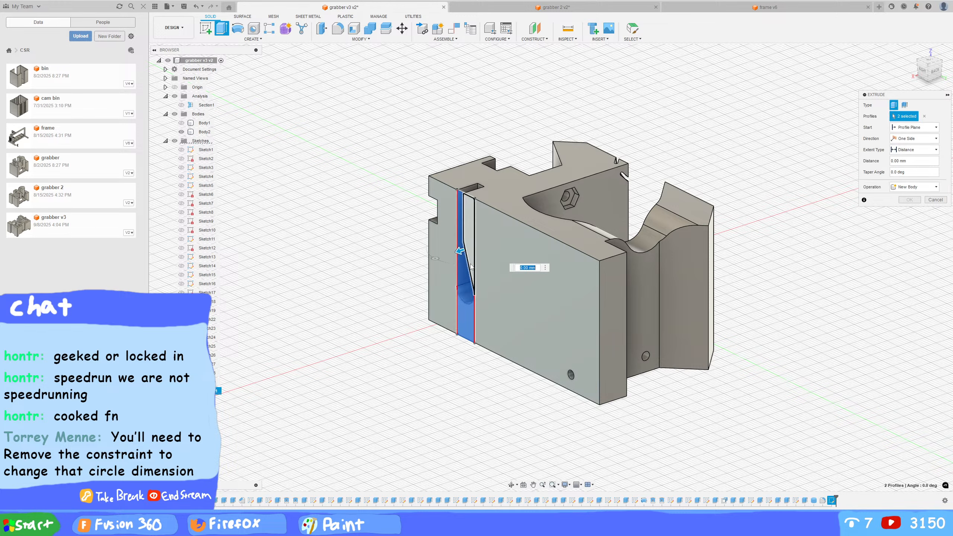
pyautogui.click(181, 127)
pyautogui.keyDown('shift'); pyautogui.moveTo(297, 300); pyautogui.dragTo(386, 309, button='middle'); pyautogui.keyUp('shift')
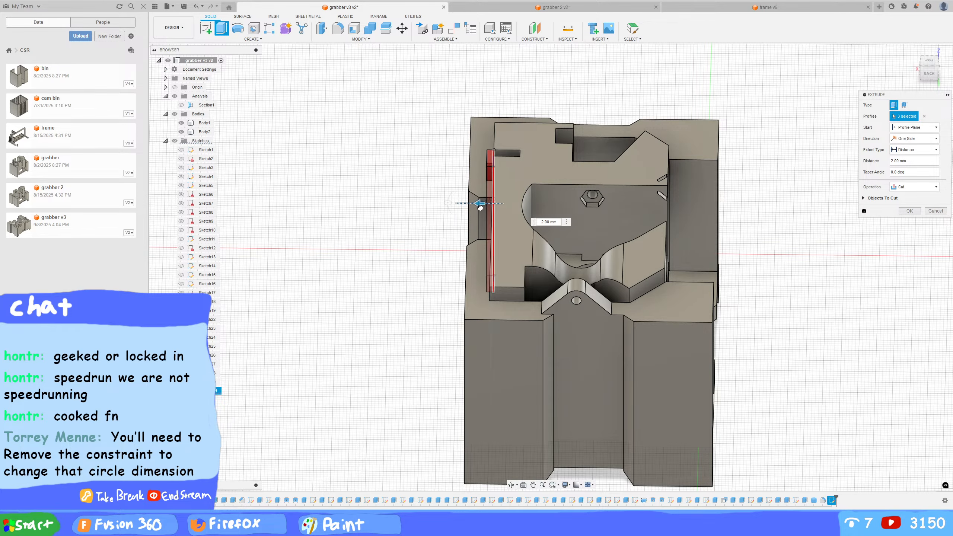
pyautogui.click(910, 211)
pyautogui.keyDown('shift'); pyautogui.moveTo(884, 232); pyautogui.dragTo(788, 274, button='middle'); pyautogui.keyUp('shift')
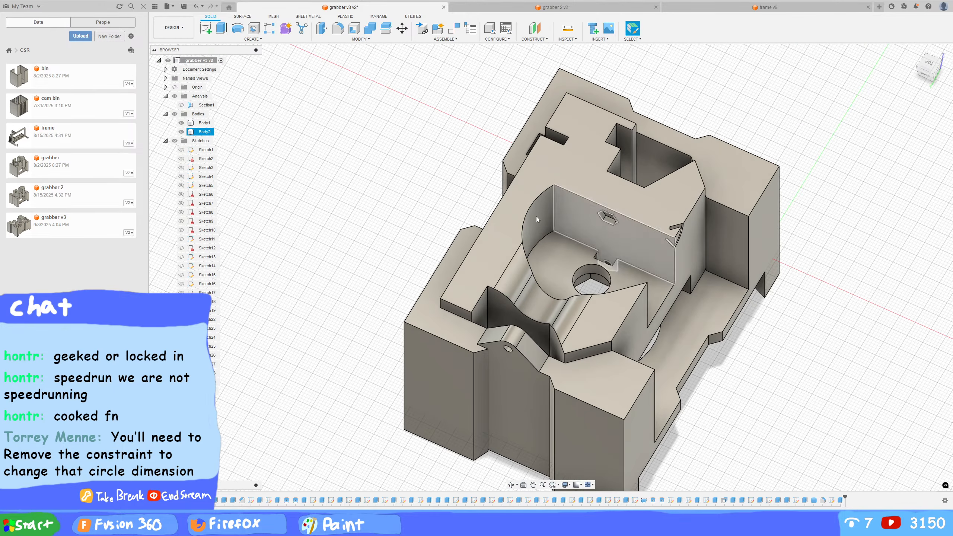
# Isolate the outer body and inspect the lower end of the new groove in its inner wall
pyautogui.click(182, 124)
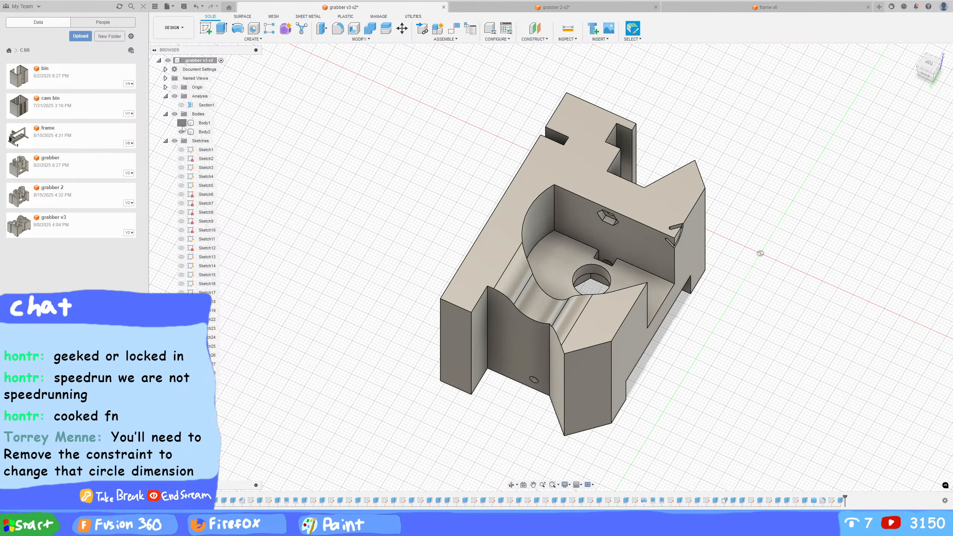
pyautogui.click(181, 124)
pyautogui.click(182, 131)
pyautogui.moveTo(424, 182)
pyautogui.keyDown('shift'); pyautogui.mouseDown(button='middle')
pyautogui.moveTo(354, 172)
pyautogui.moveTo(424, 187)
pyautogui.mouseUp(button='middle'); pyautogui.keyUp('shift')
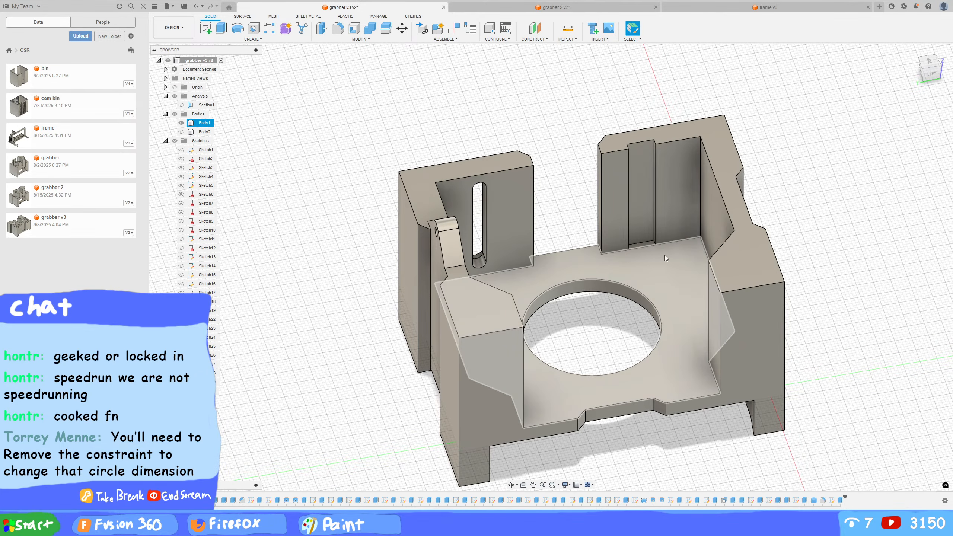
pyautogui.scroll(7, 648, 253)
pyautogui.click(617, 233)
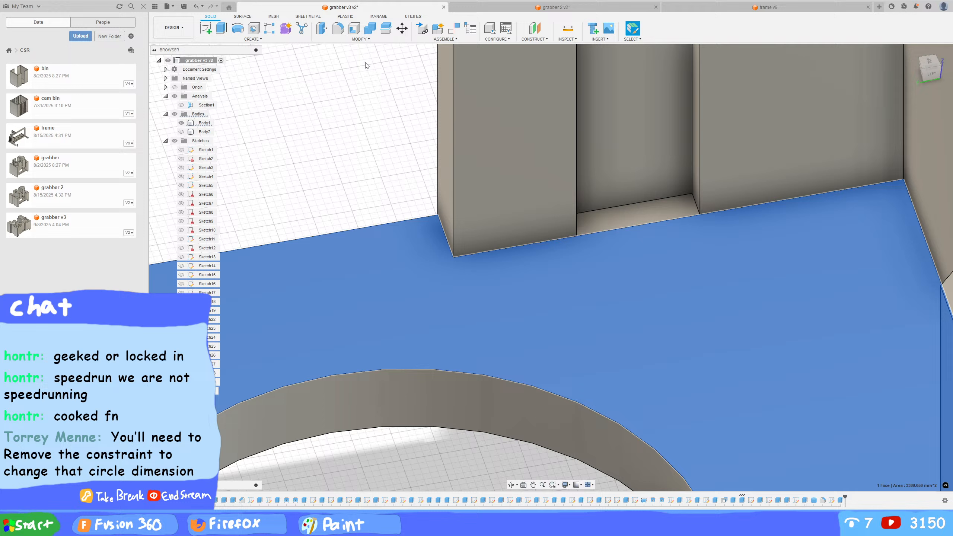
pyautogui.click(365, 39)
pyautogui.click(338, 107)
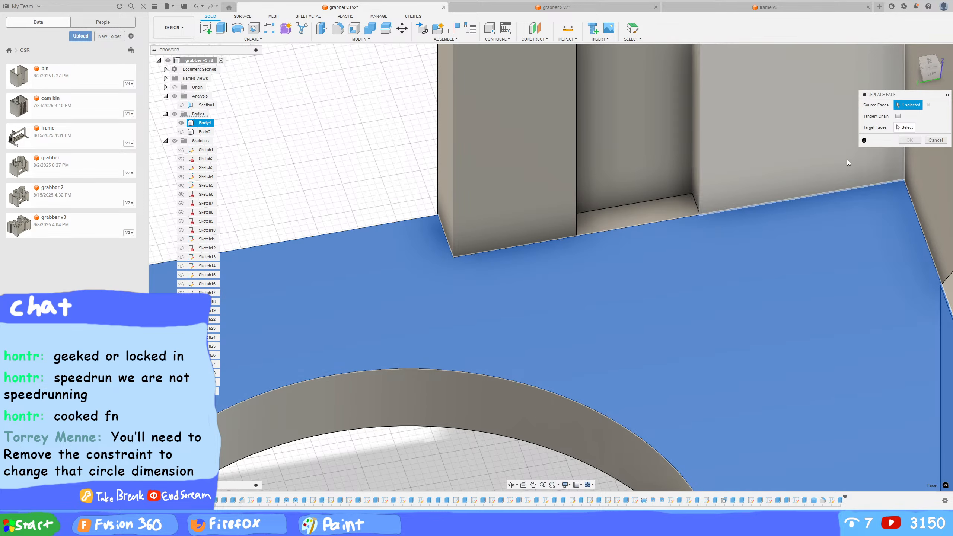
pyautogui.click(904, 128)
pyautogui.click(634, 214)
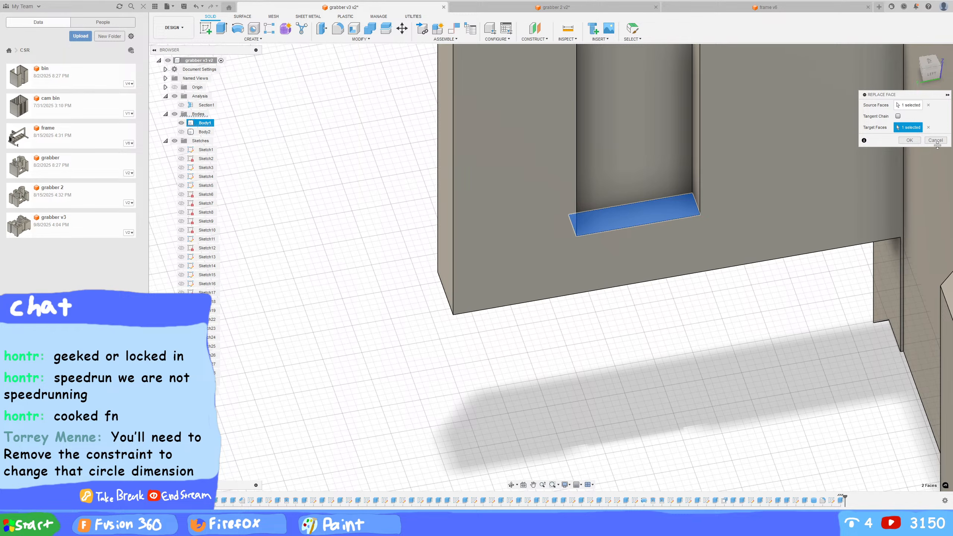
pyautogui.click(936, 140)
# Use Replace Face to bring the groove's small bottom ledge onto the outer body's floor face
pyautogui.click(363, 39)
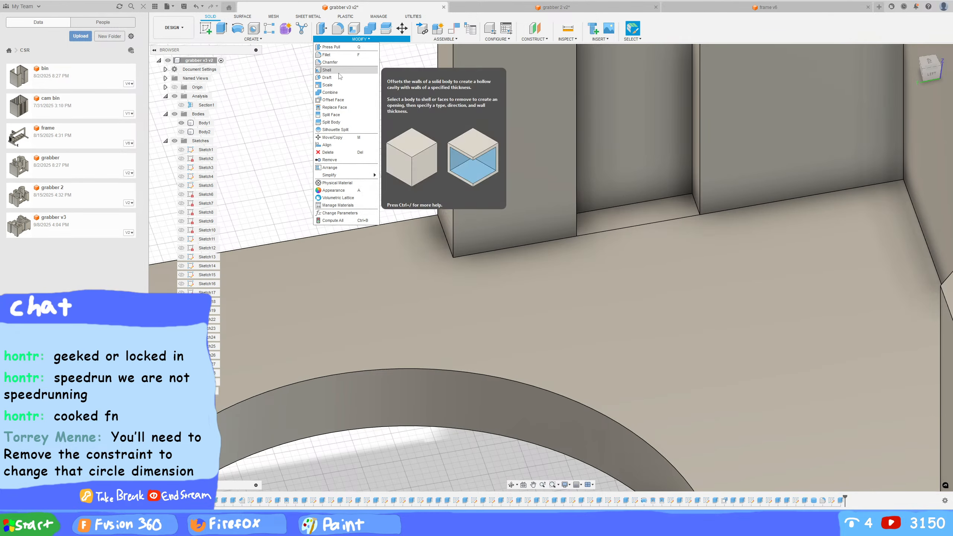
pyautogui.click(334, 107)
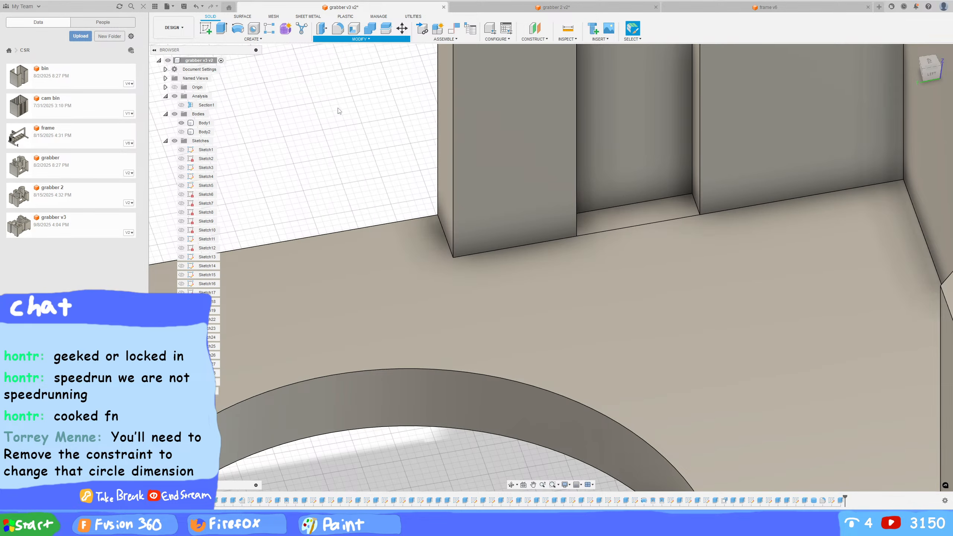
pyautogui.click(623, 224)
pyautogui.click(909, 126)
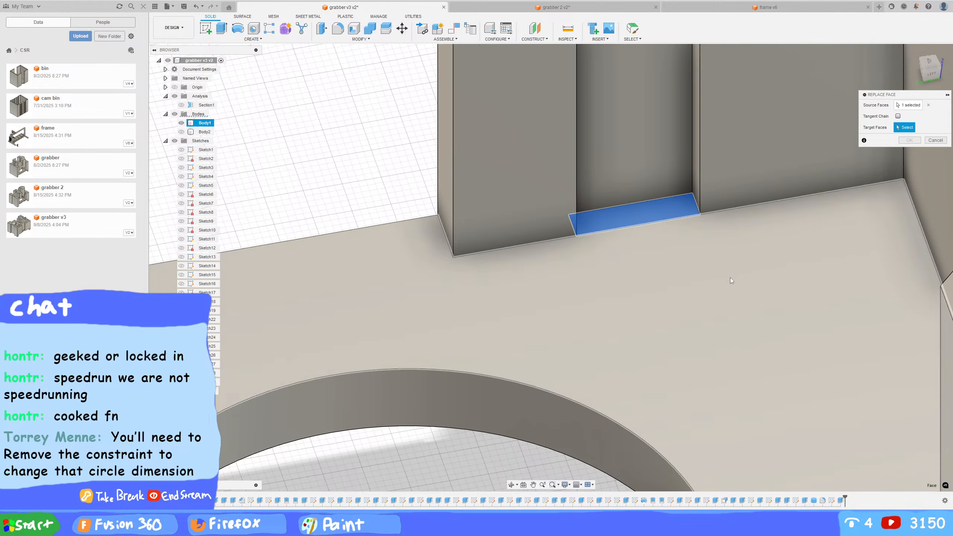
pyautogui.click(730, 280)
pyautogui.click(909, 140)
# Chamfer both long vertical edges of the new groove in the outer body by 2 mm
pyautogui.scroll(-5, 724, 250)
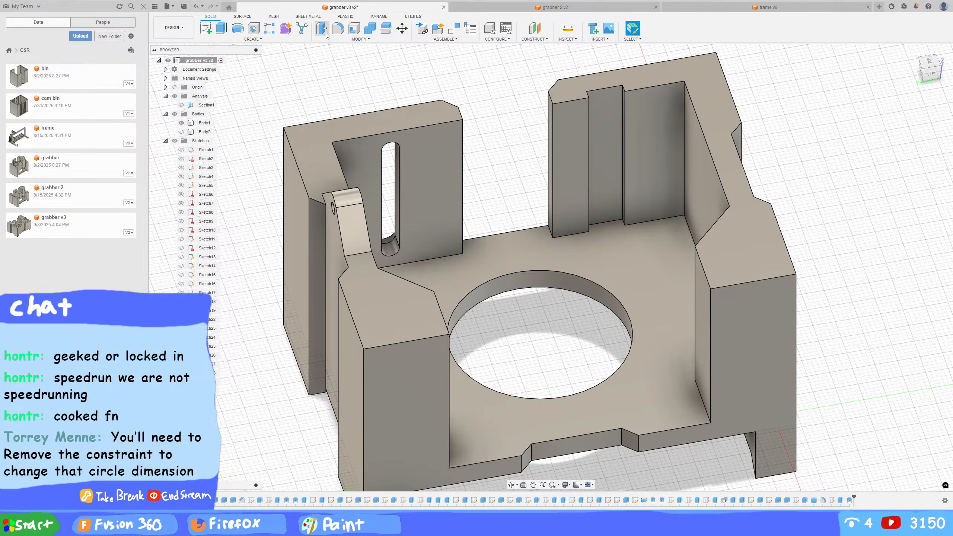
pyautogui.click(360, 39)
pyautogui.click(338, 66)
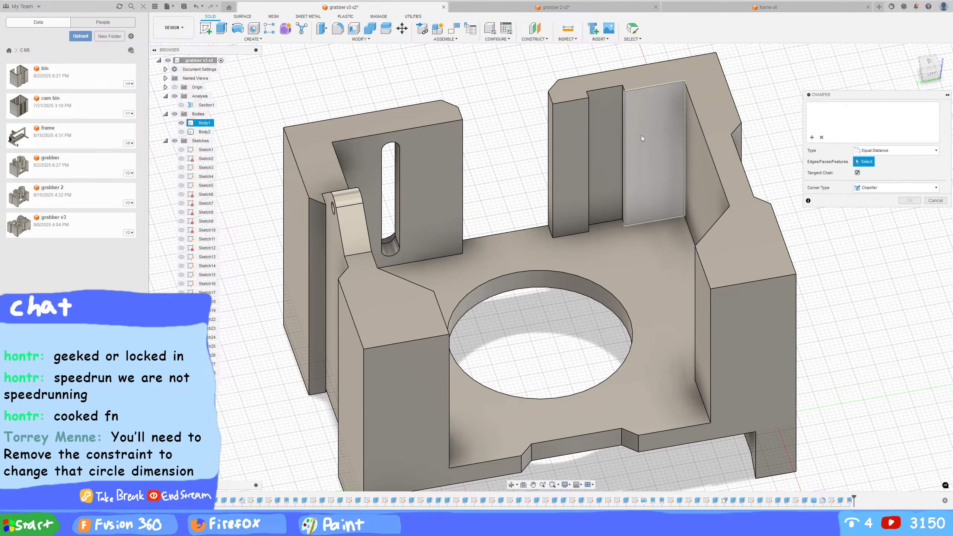
pyautogui.click(623, 137)
pyautogui.click(588, 158)
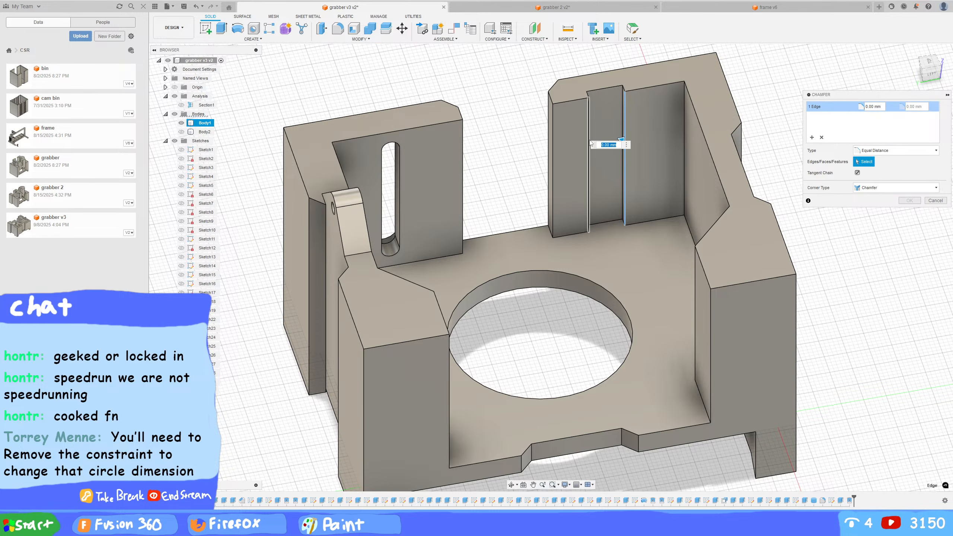
pyautogui.write('2')
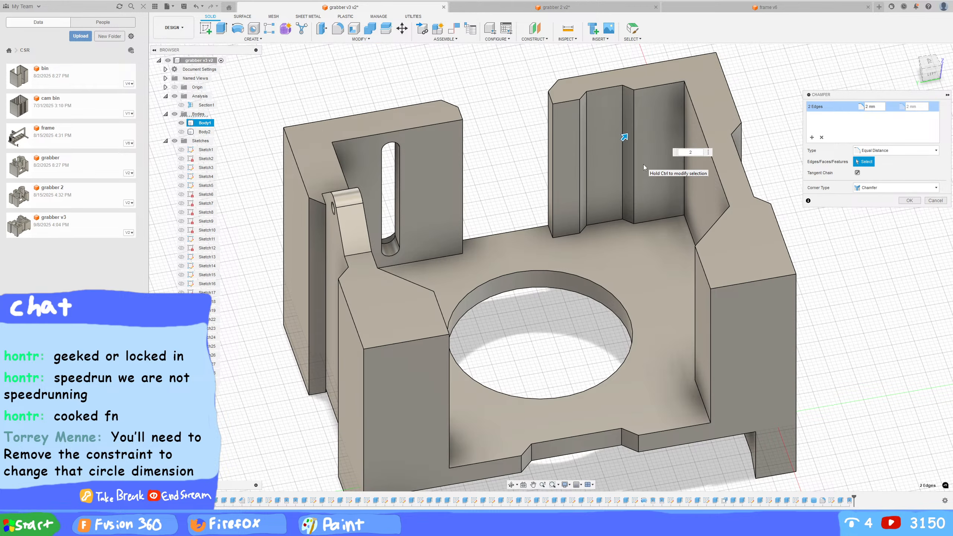
pyautogui.press('Return')
# Show the inner body and chamfer the inner rim of the outer body's elongated slot by 1 mm
pyautogui.keyDown('shift'); pyautogui.moveTo(612, 171); pyautogui.dragTo(661, 174, button='middle'); pyautogui.keyUp('shift')
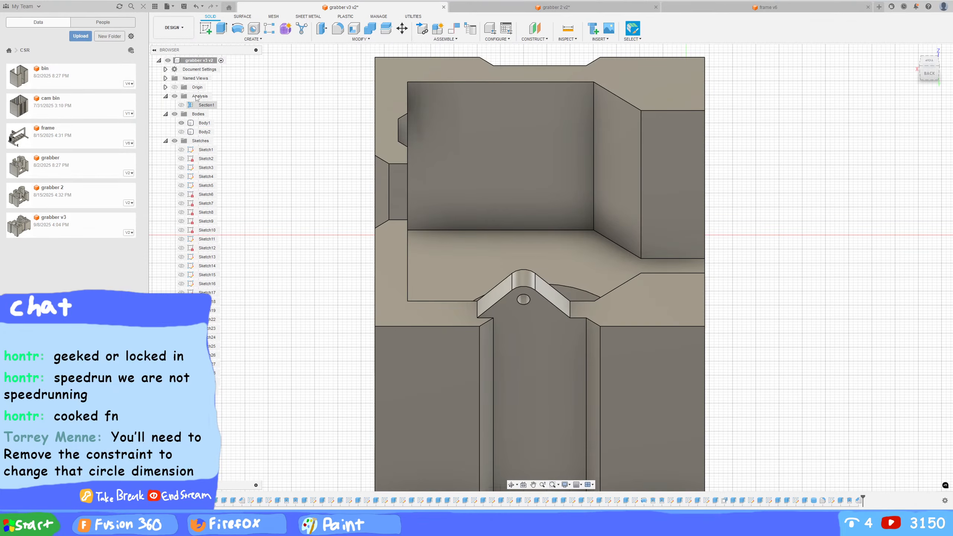
pyautogui.click(181, 132)
pyautogui.keyDown('shift'); pyautogui.moveTo(466, 175); pyautogui.dragTo(555, 146, button='middle'); pyautogui.keyUp('shift')
pyautogui.scroll(-3, 563, 222)
pyautogui.scroll(6, 564, 223)
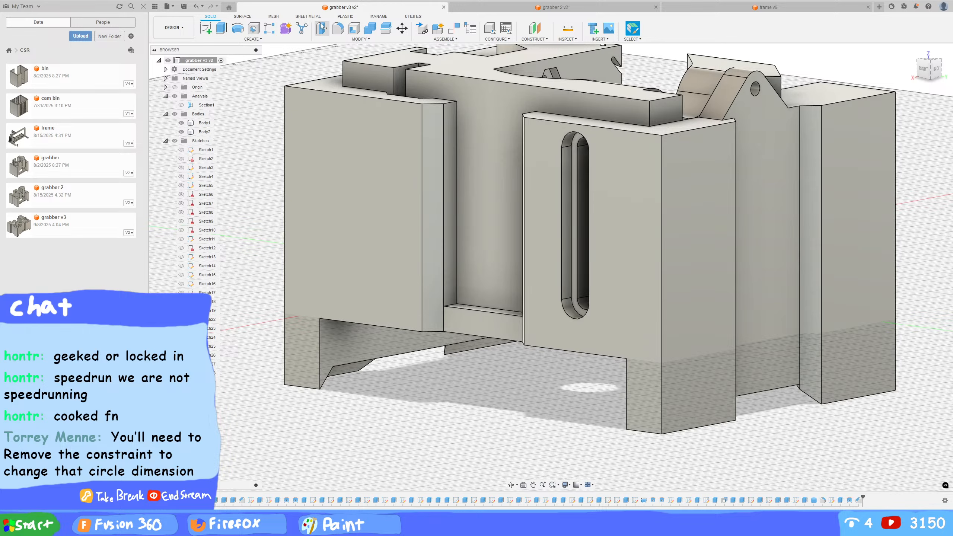
pyautogui.press('Escape')
pyautogui.click(362, 39)
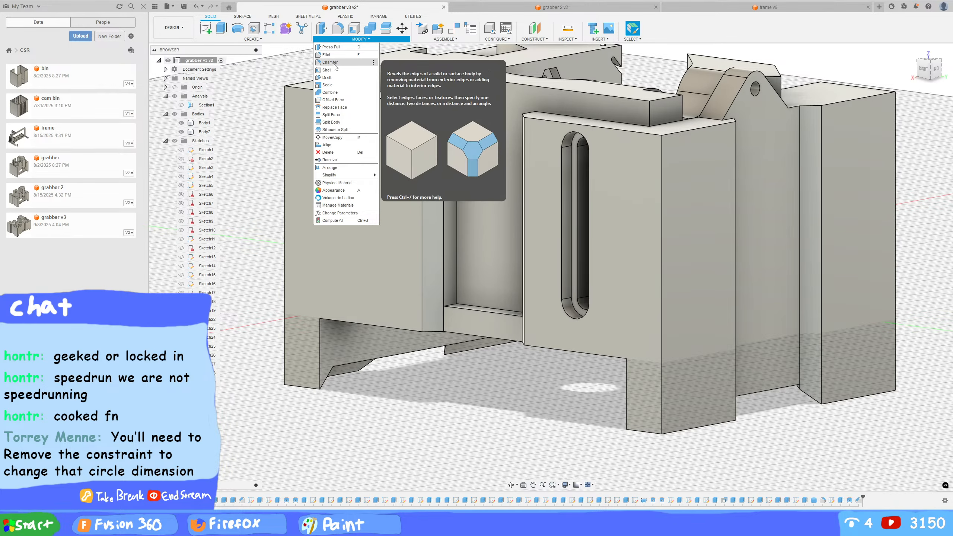
pyautogui.click(337, 71)
pyautogui.click(577, 193)
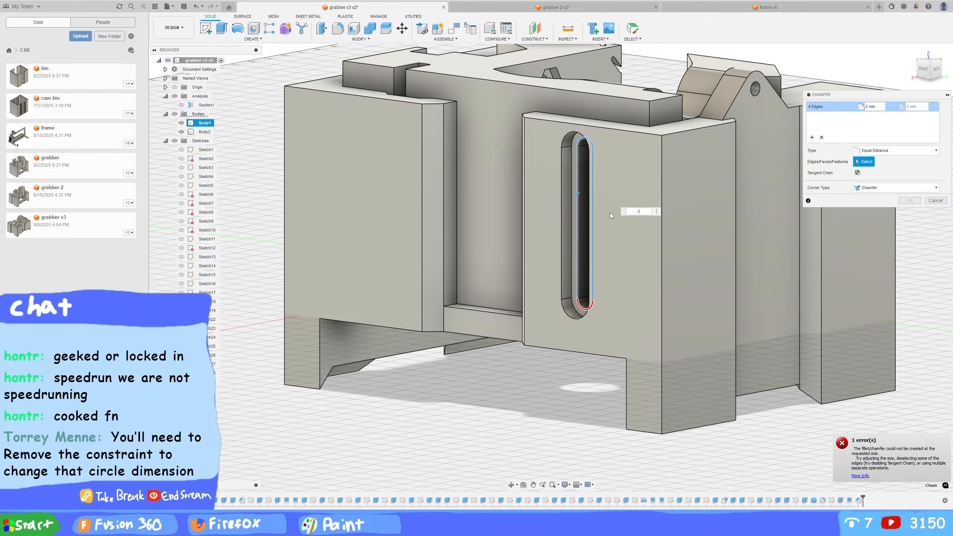
pyautogui.write('1')
pyautogui.press('Return')
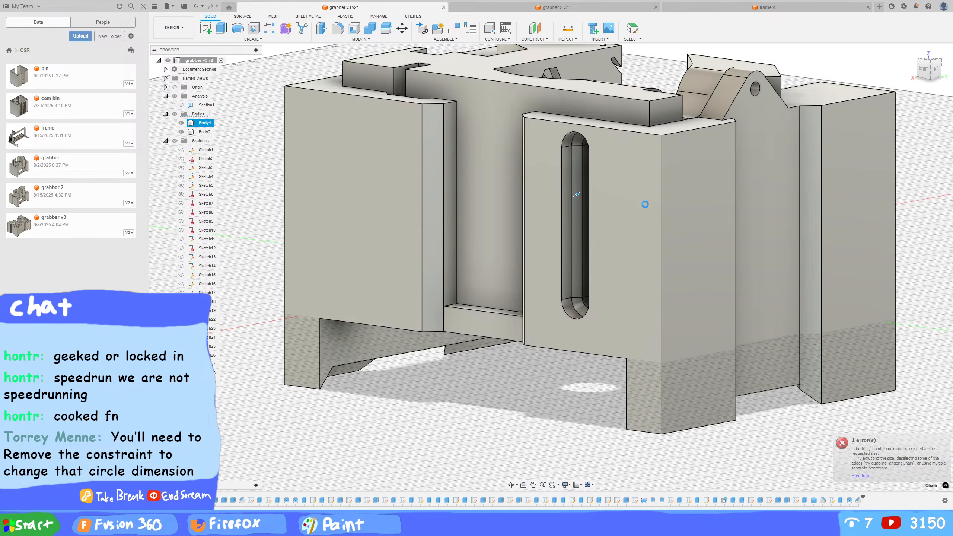
# Look over the chamfered slot, hide the outer body, and examine the inner body's recessed face with the small holes
pyautogui.keyDown('shift'); pyautogui.moveTo(620, 207); pyautogui.dragTo(527, 218, button='middle'); pyautogui.keyUp('shift')
pyautogui.keyDown('shift'); pyautogui.moveTo(676, 260); pyautogui.dragTo(645, 264, button='middle'); pyautogui.keyUp('shift')
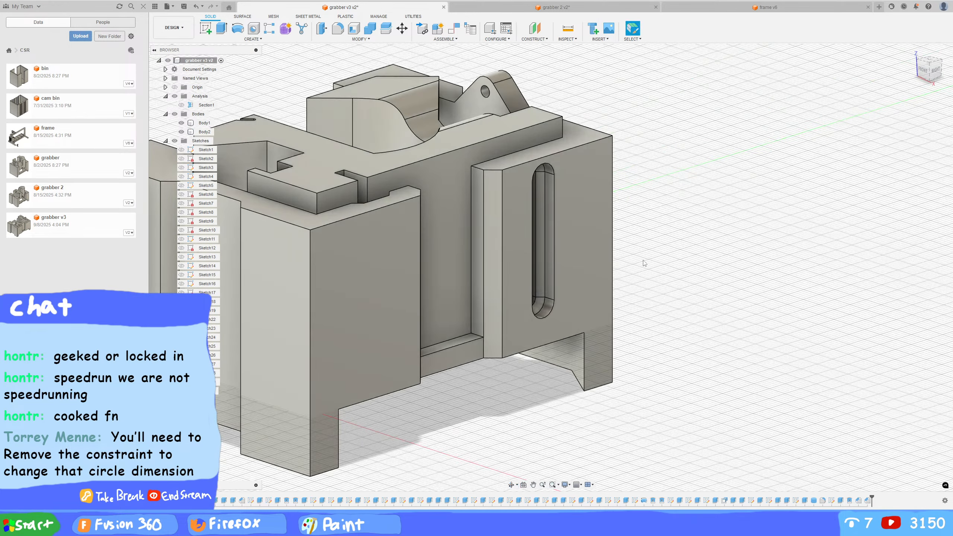
pyautogui.moveTo(478, 331); pyautogui.dragTo(587, 267, button='middle')
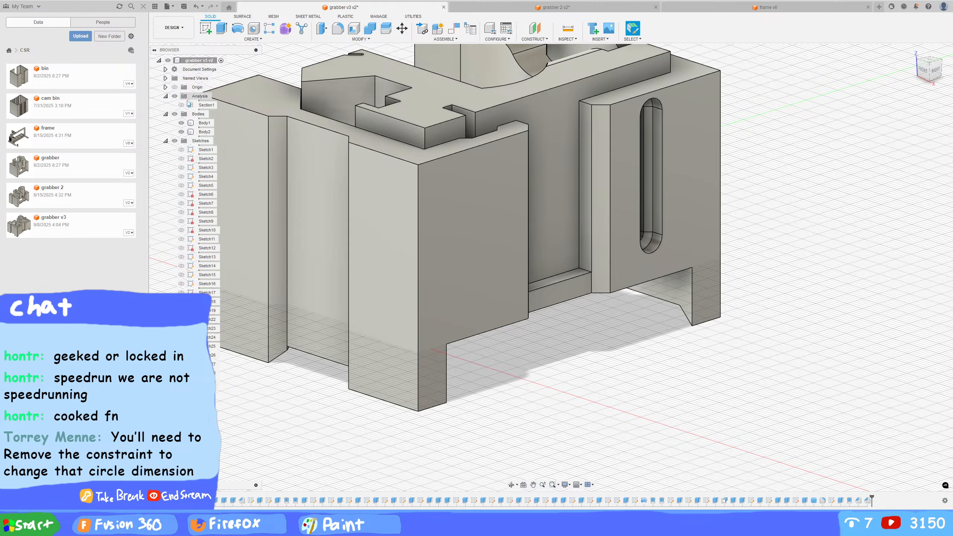
pyautogui.click(180, 131)
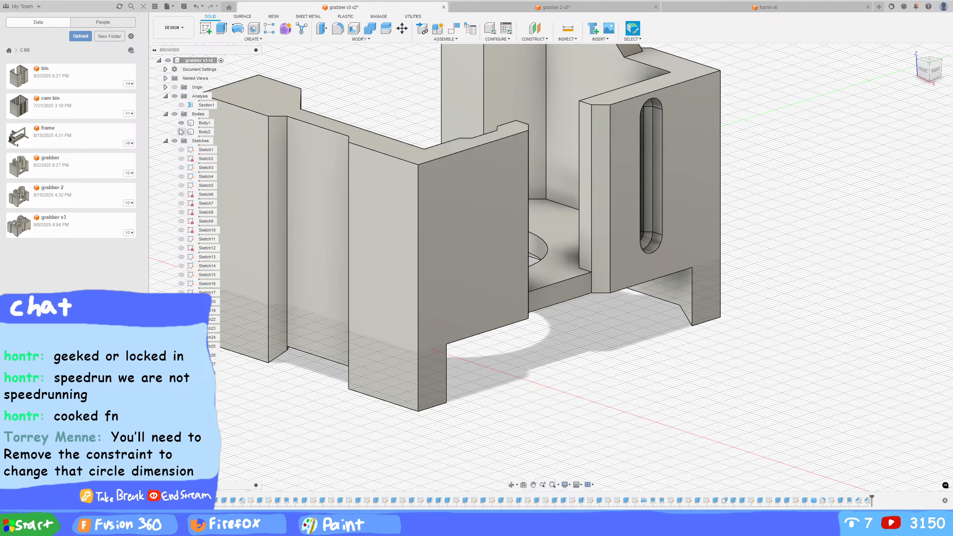
pyautogui.click(181, 132)
pyautogui.click(181, 124)
pyautogui.keyDown('shift'); pyautogui.moveTo(500, 285); pyautogui.dragTo(545, 130, button='middle'); pyautogui.keyUp('shift')
pyautogui.click(541, 149)
pyautogui.moveTo(673, 213); pyautogui.dragTo(613, 307, button='middle')
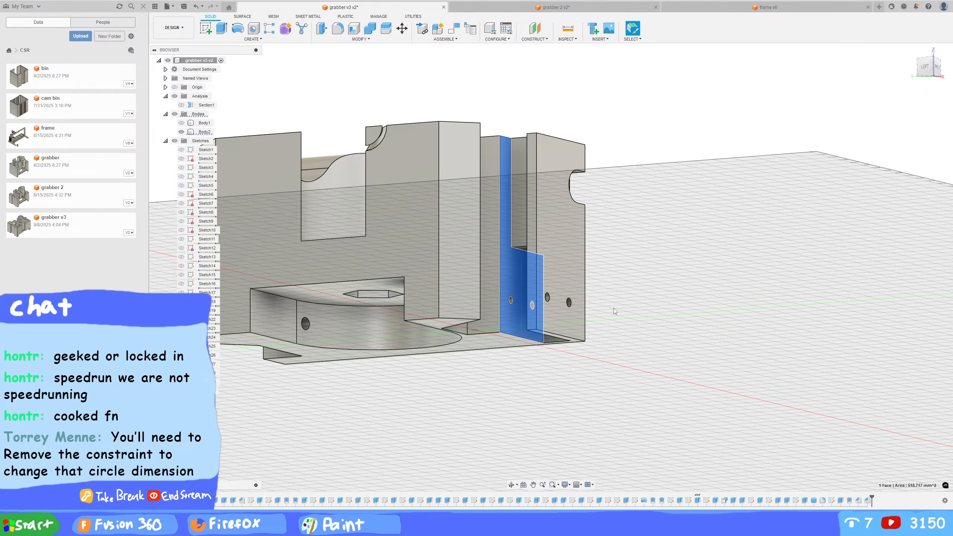
# Examine the inner body's recessed face, small holes, slotted arm and underside pocket from several angles
pyautogui.keyDown('shift'); pyautogui.moveTo(614, 311); pyautogui.dragTo(620, 201, button='middle'); pyautogui.keyUp('shift')
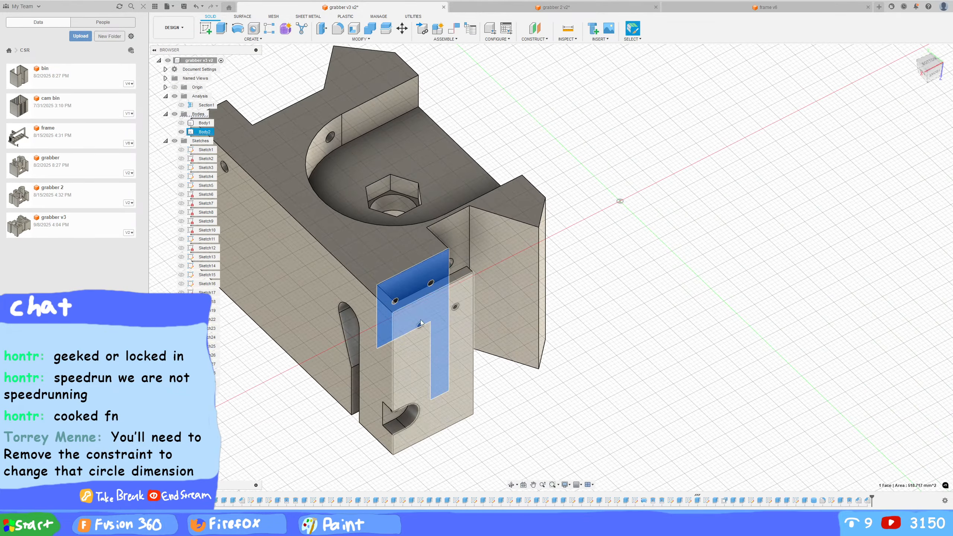
pyautogui.keyDown('shift'); pyautogui.moveTo(421, 324); pyautogui.dragTo(653, 306, button='middle'); pyautogui.keyUp('shift')
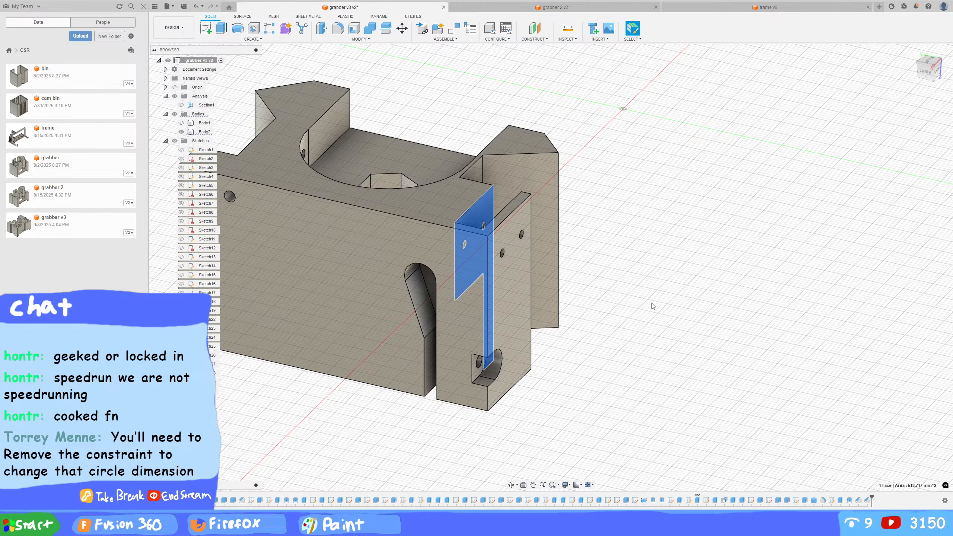
pyautogui.keyDown('shift'); pyautogui.moveTo(645, 293); pyautogui.dragTo(632, 281, button='middle'); pyautogui.keyUp('shift')
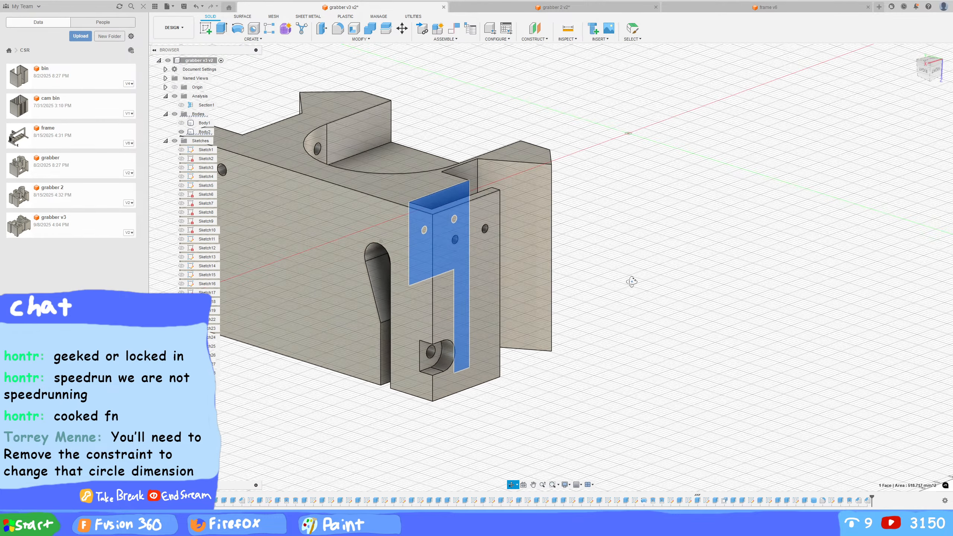
pyautogui.click(469, 269)
pyautogui.keyDown('shift'); pyautogui.moveTo(683, 299); pyautogui.dragTo(683, 402, button='middle'); pyautogui.keyUp('shift')
pyautogui.keyDown('shift'); pyautogui.moveTo(610, 378); pyautogui.dragTo(644, 390, button='middle'); pyautogui.keyUp('shift')
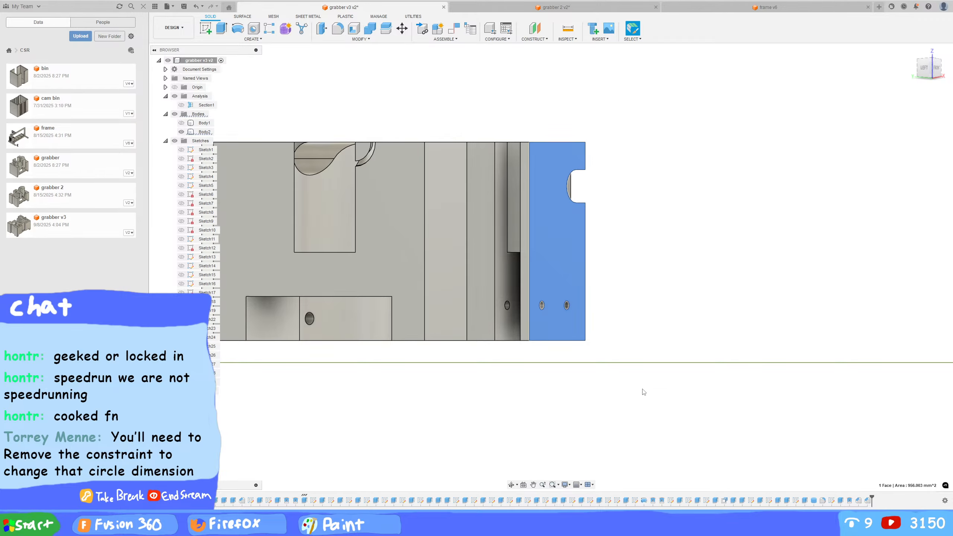
pyautogui.scroll(-3, 625, 387)
pyautogui.scroll(5, 595, 391)
pyautogui.click(563, 391)
pyautogui.moveTo(564, 385); pyautogui.dragTo(683, 324, button='middle')
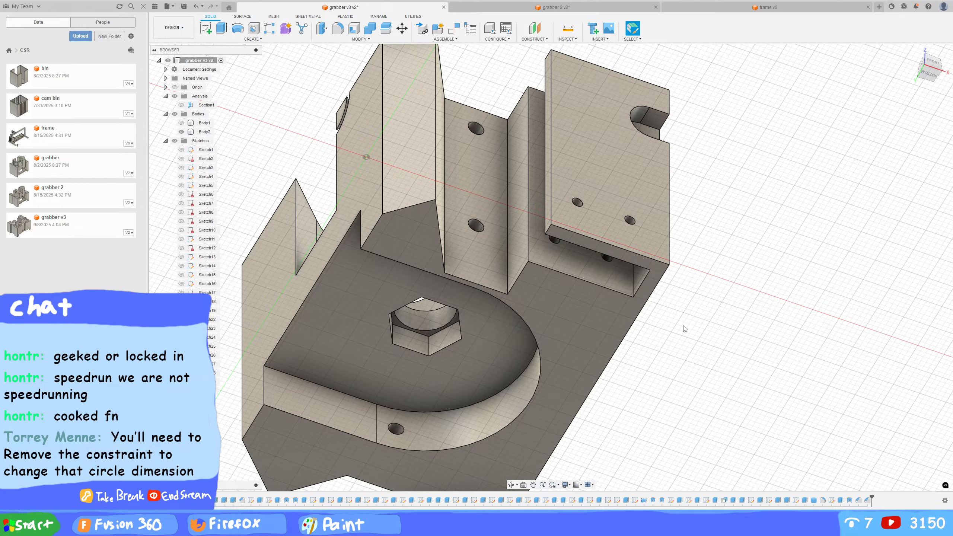
pyautogui.keyDown('shift'); pyautogui.moveTo(675, 371); pyautogui.dragTo(729, 361, button='middle'); pyautogui.keyUp('shift')
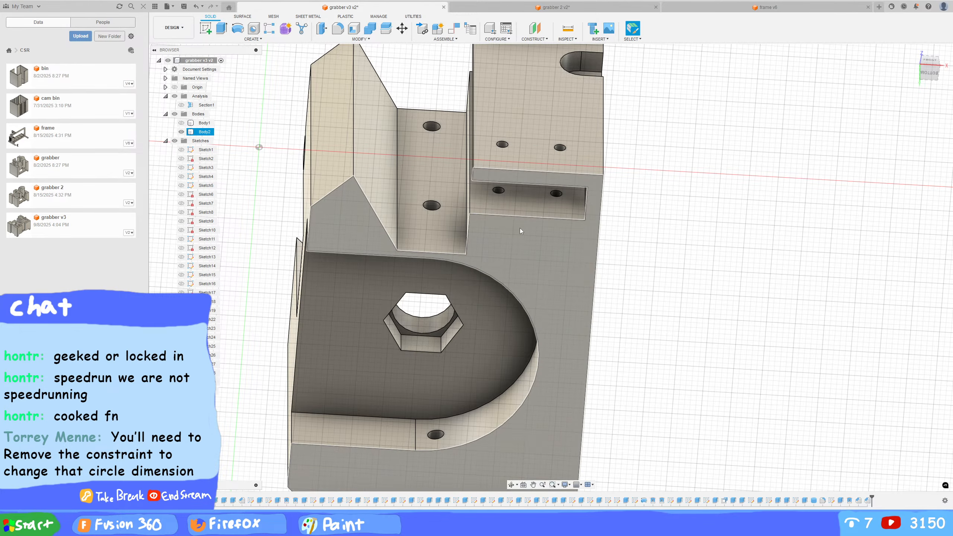
pyautogui.keyDown('shift'); pyautogui.moveTo(641, 287); pyautogui.dragTo(770, 285, button='middle'); pyautogui.keyUp('shift')
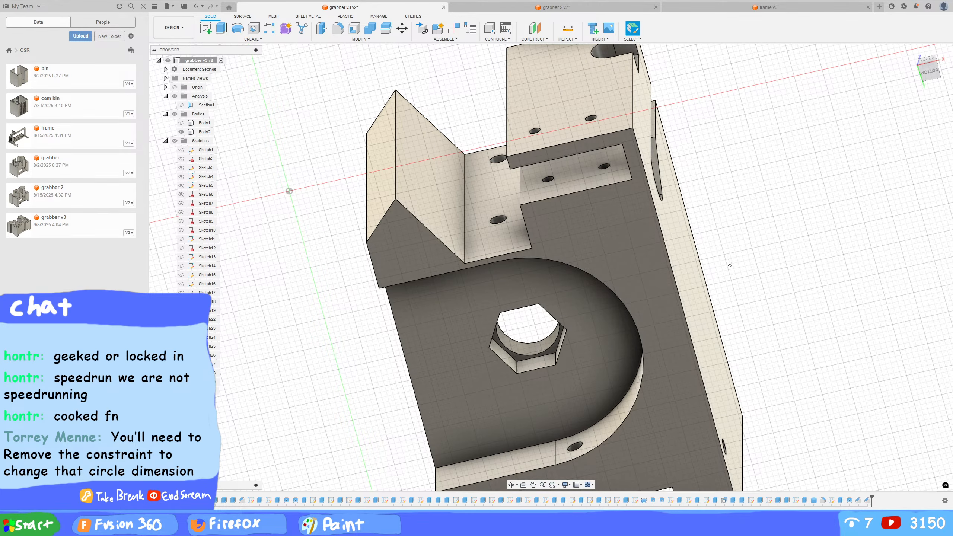
pyautogui.keyDown('shift'); pyautogui.moveTo(572, 252); pyautogui.dragTo(755, 210, button='middle'); pyautogui.keyUp('shift')
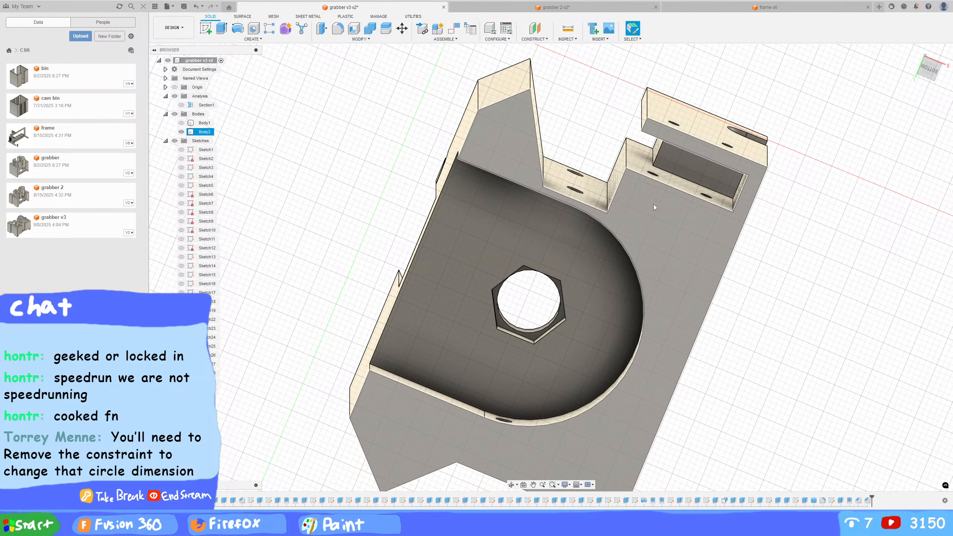
pyautogui.keyDown('shift'); pyautogui.moveTo(656, 213); pyautogui.dragTo(775, 327, button='middle'); pyautogui.keyUp('shift')
# Extrude-cut the two small screw hole profiles on the inner body's slotted arm deeper, toward the U-shaped underside pocket
pyautogui.press('e')
pyautogui.keyDown('shift'); pyautogui.moveTo(652, 401); pyautogui.dragTo(671, 404, button='middle'); pyautogui.keyUp('shift')
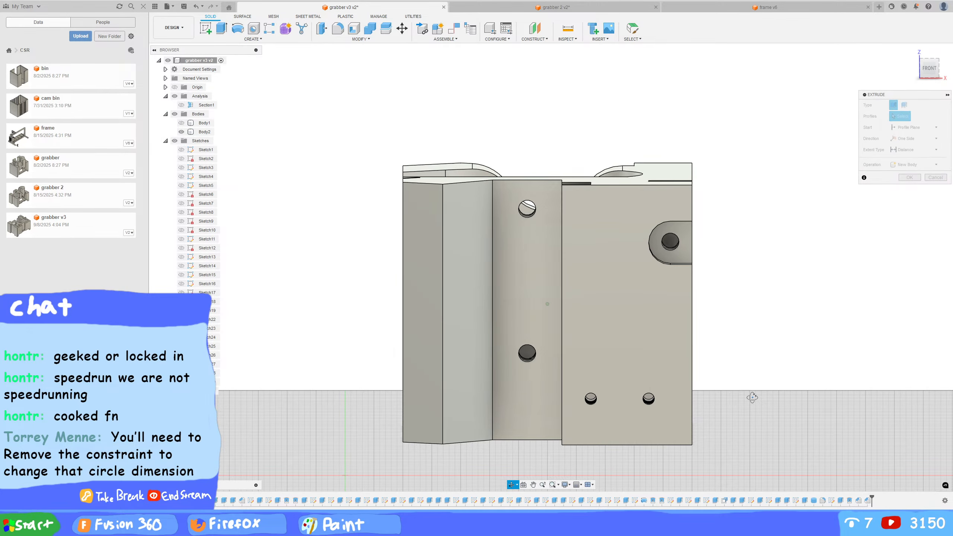
pyautogui.click(649, 399)
pyautogui.click(592, 398)
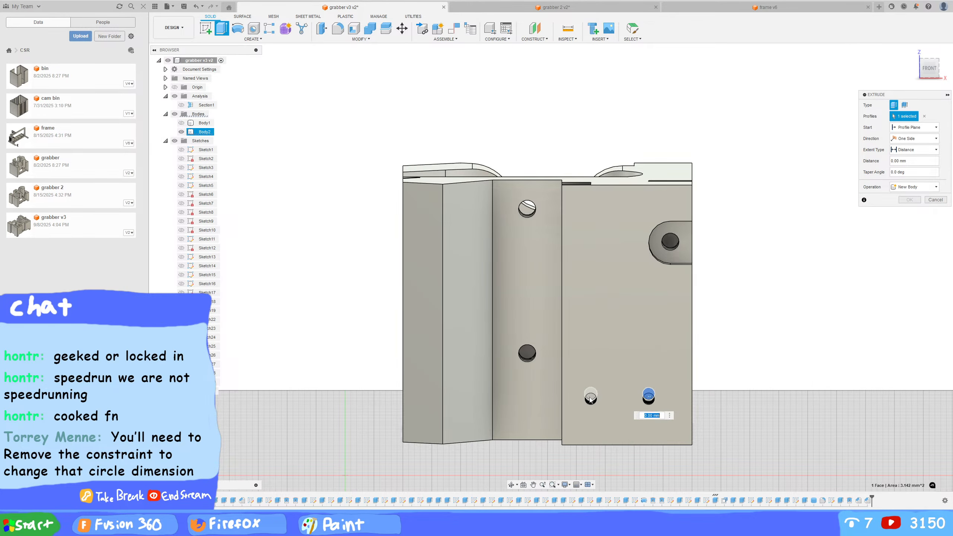
pyautogui.keyDown('shift'); pyautogui.moveTo(591, 398); pyautogui.dragTo(620, 363, button='middle'); pyautogui.keyUp('shift')
pyautogui.moveTo(627, 263); pyautogui.dragTo(615, 274)
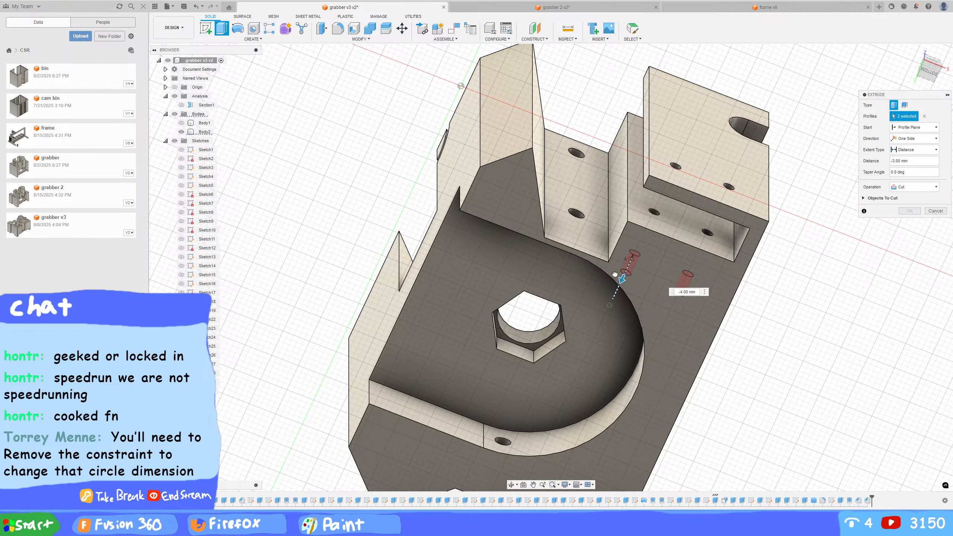
pyautogui.keyDown('shift'); pyautogui.moveTo(700, 349); pyautogui.dragTo(753, 265, button='middle'); pyautogui.keyUp('shift')
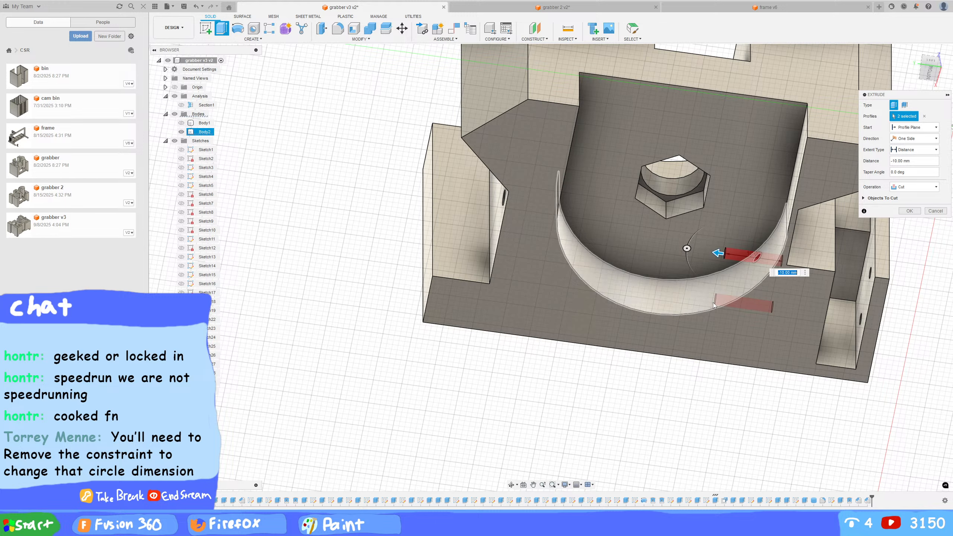
pyautogui.moveTo(717, 254); pyautogui.dragTo(667, 257)
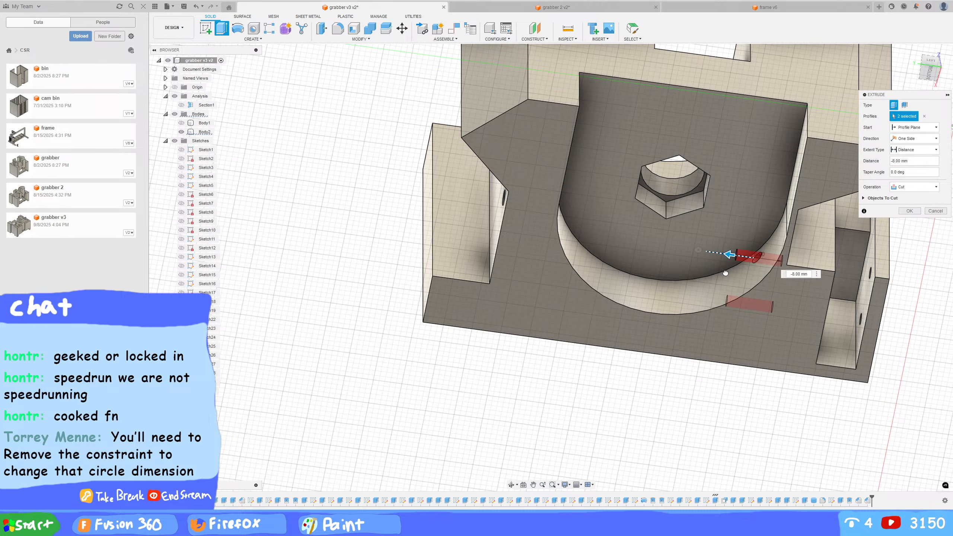
pyautogui.moveTo(689, 279); pyautogui.dragTo(739, 286)
pyautogui.keyDown('shift'); pyautogui.moveTo(733, 338); pyautogui.dragTo(756, 308, button='middle'); pyautogui.keyUp('shift')
pyautogui.click(693, 316)
pyautogui.click(908, 212)
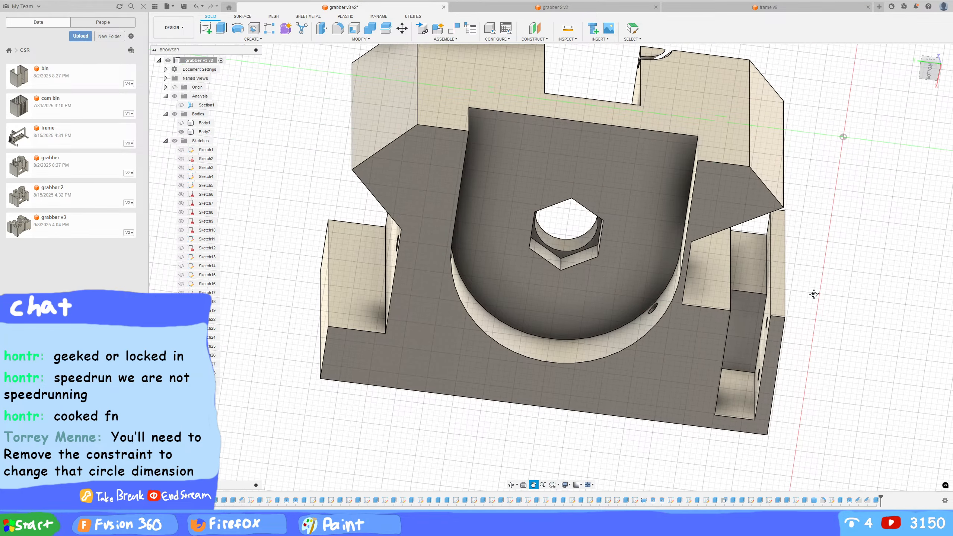
# Sketch two parallel lines on the inner body's underside from both ends of the pocket's arc to the body's outer edge
pyautogui.keyDown('shift'); pyautogui.moveTo(732, 263); pyautogui.dragTo(726, 222, button='middle'); pyautogui.keyUp('shift')
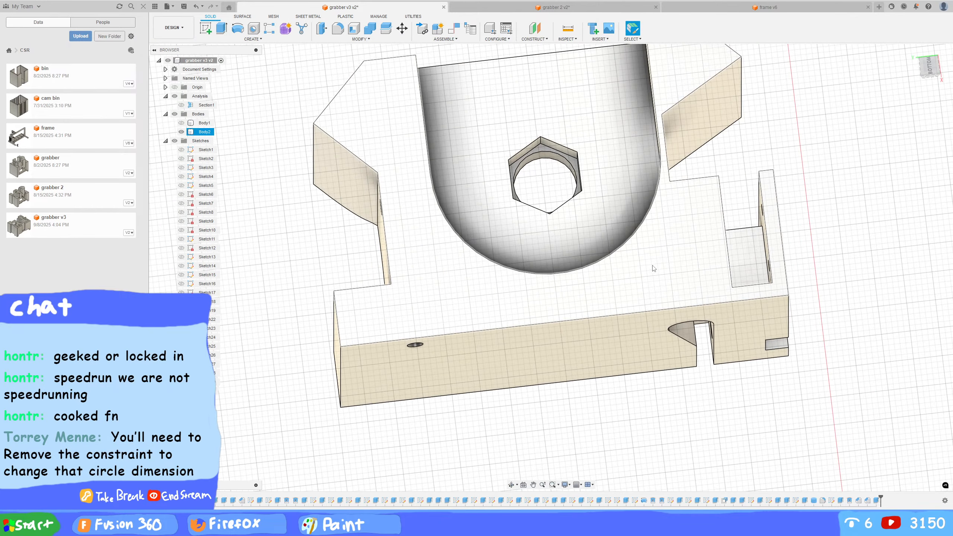
pyautogui.click(370, 65)
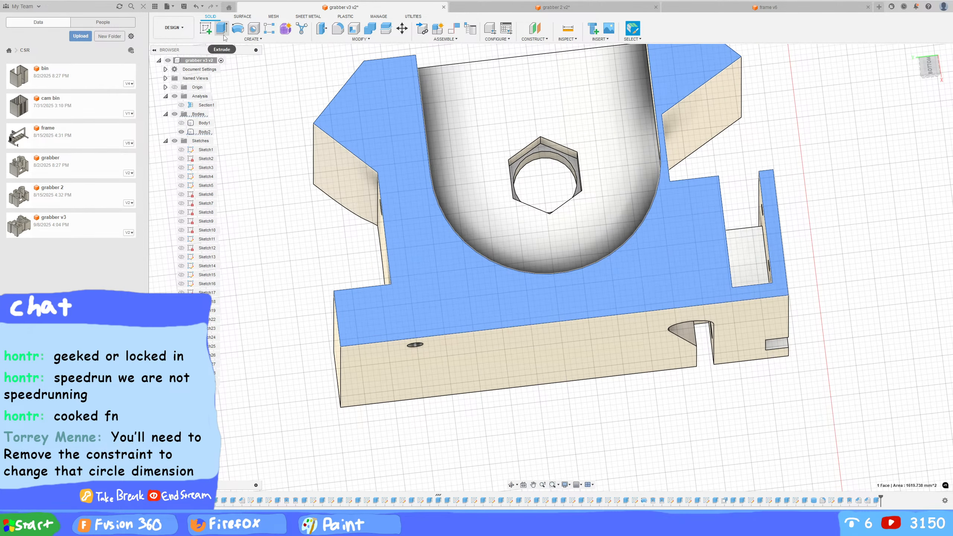
pyautogui.click(210, 33)
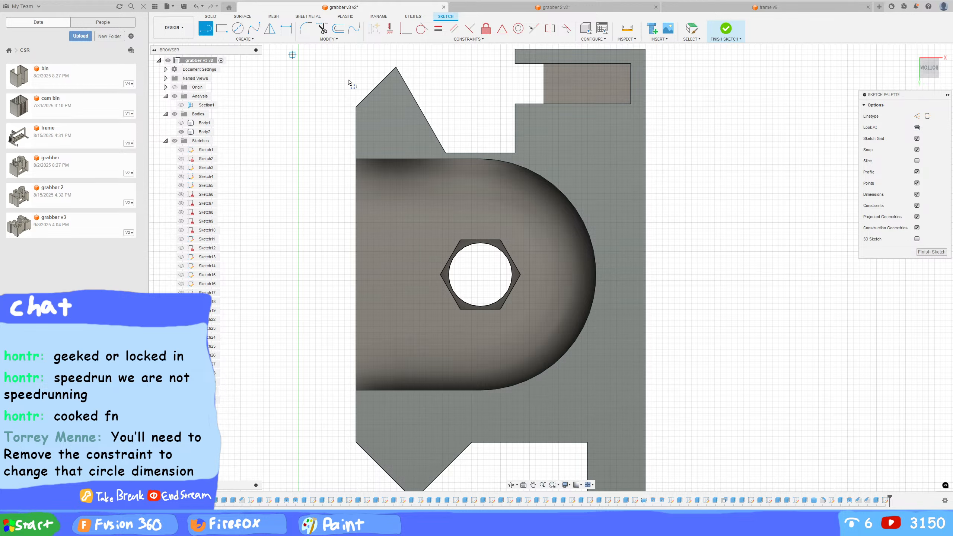
pyautogui.click(481, 160)
pyautogui.click(481, 391)
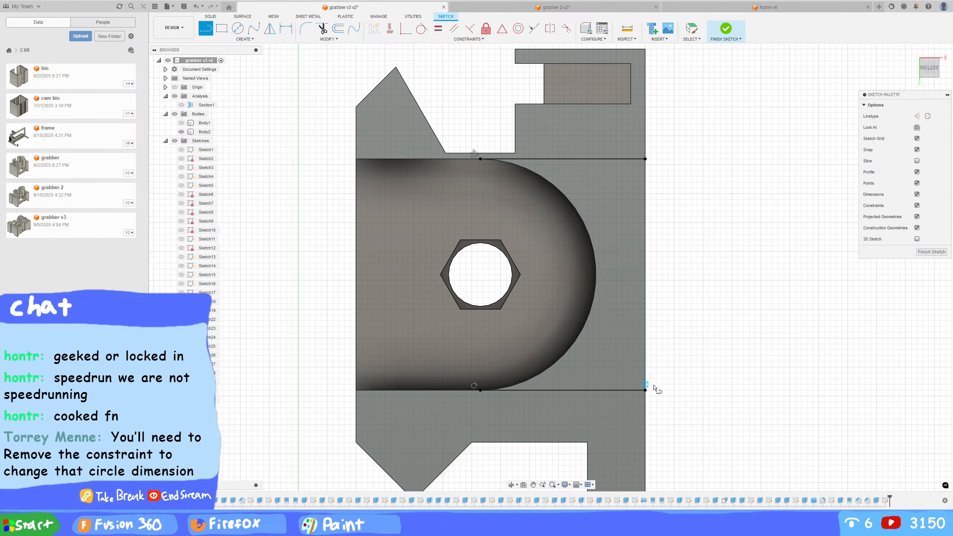
pyautogui.click(931, 252)
# Extrude-cut the region between the pocket's arc and the outer edge down to the pocket floor, opening the pocket sideways
pyautogui.press('e')
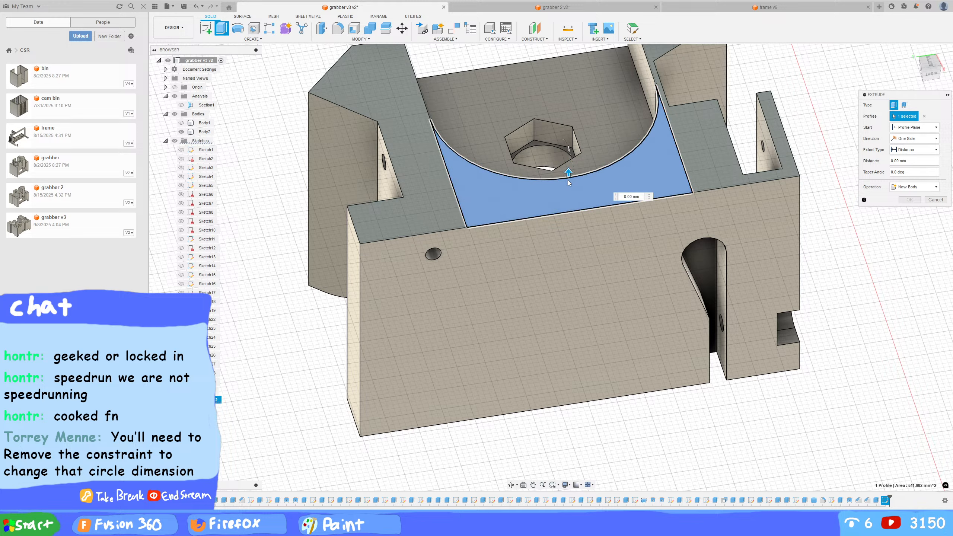
pyautogui.moveTo(569, 172); pyautogui.dragTo(569, 216)
pyautogui.click(909, 210)
# Extrude-cut the small screw hole profile nearest the inner body's outer side 6 mm deeper, toward the underside pocket
pyautogui.keyDown('shift'); pyautogui.moveTo(908, 212); pyautogui.dragTo(678, 281, button='middle'); pyautogui.keyUp('shift')
pyautogui.press('e')
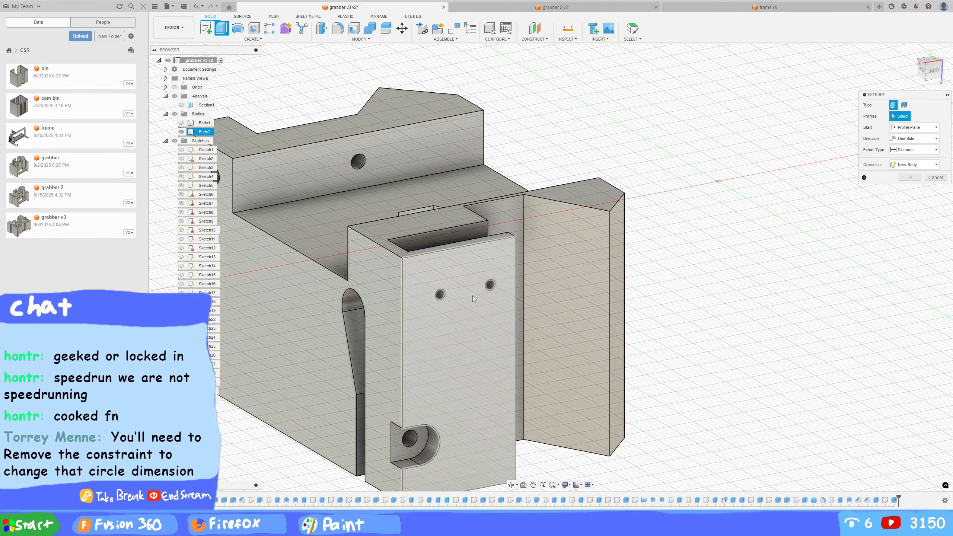
pyautogui.keyDown('shift'); pyautogui.moveTo(472, 296); pyautogui.dragTo(452, 283, button='middle'); pyautogui.keyUp('shift')
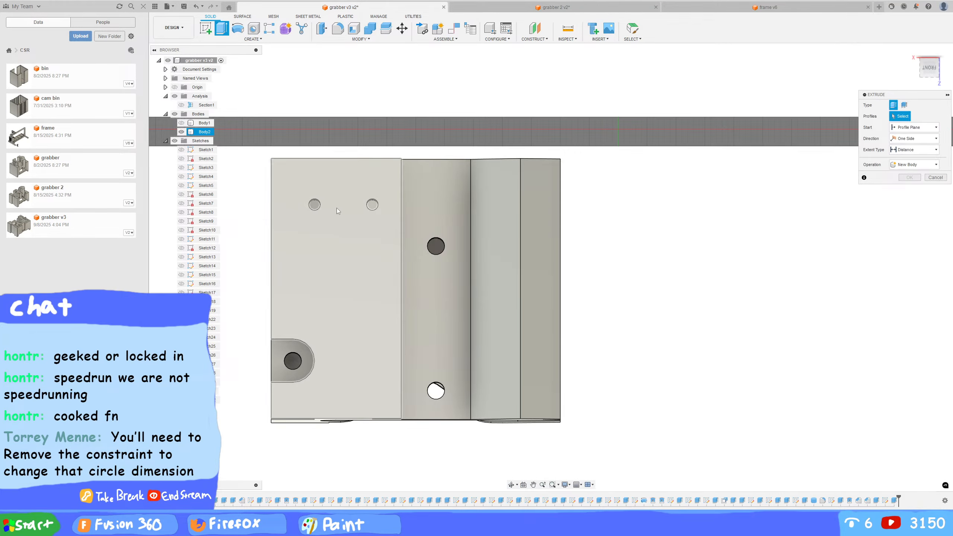
pyautogui.click(315, 206)
pyautogui.keyDown('shift'); pyautogui.moveTo(524, 145); pyautogui.dragTo(546, 291, button='middle'); pyautogui.keyUp('shift')
pyautogui.moveTo(534, 277); pyautogui.dragTo(496, 277)
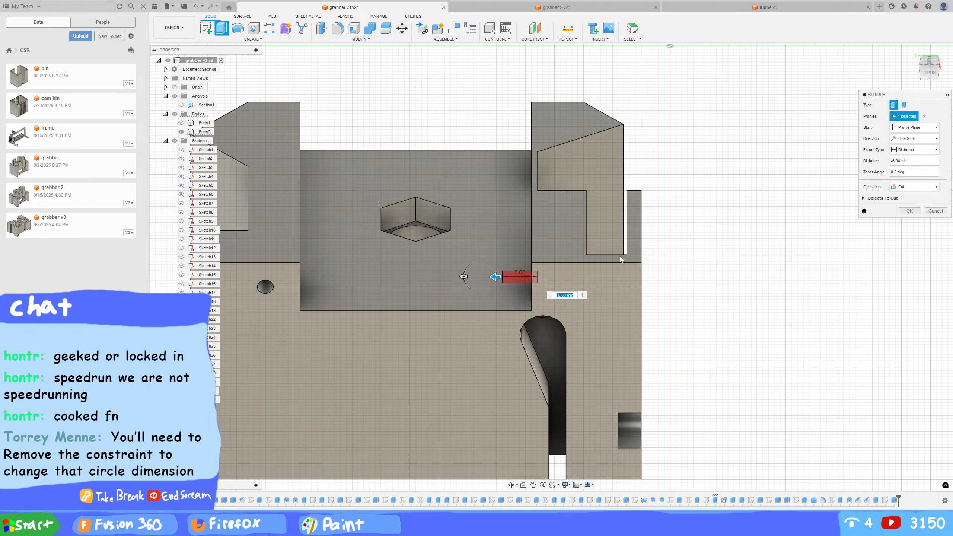
pyautogui.click(910, 211)
# Switch to Paint, cross out the "fix n stop" entry in the to-do list, and return to Fusion 360
pyautogui.keyDown('shift'); pyautogui.moveTo(901, 225); pyautogui.dragTo(785, 256, button='middle'); pyautogui.keyUp('shift')
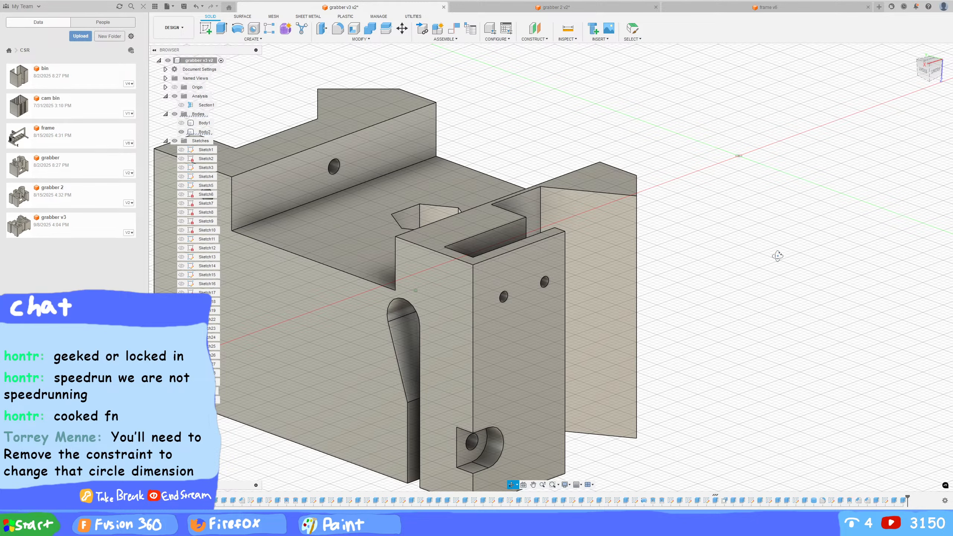
pyautogui.keyDown('shift'); pyautogui.moveTo(777, 256); pyautogui.dragTo(685, 352, button='middle'); pyautogui.keyUp('shift')
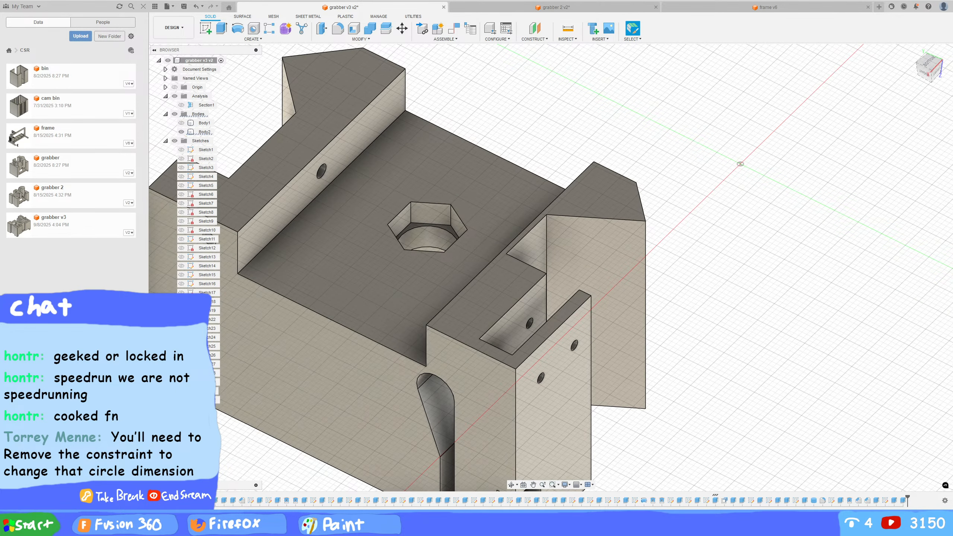
pyautogui.hotkey('alt', 'Tab')
pyautogui.scroll(-3, 411, 330)
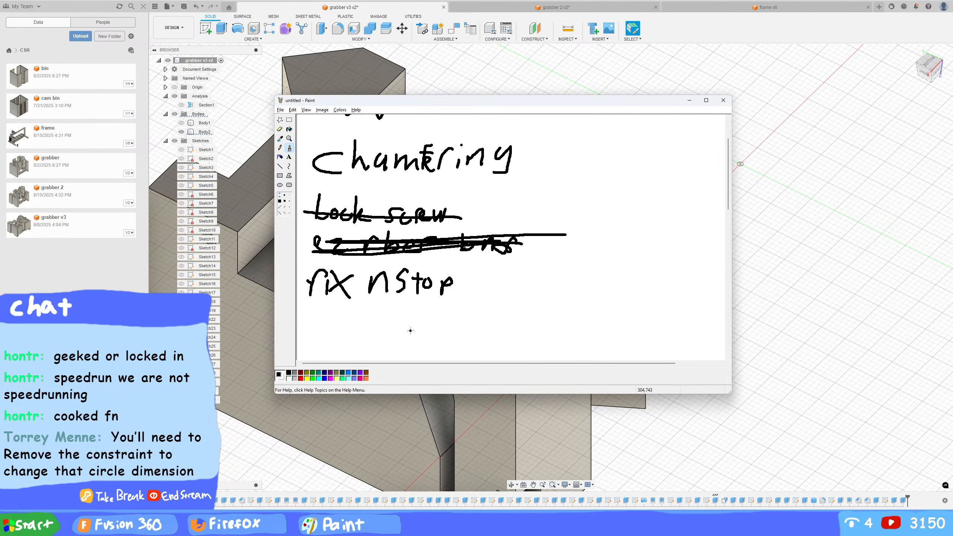
pyautogui.scroll(3, 472, 279)
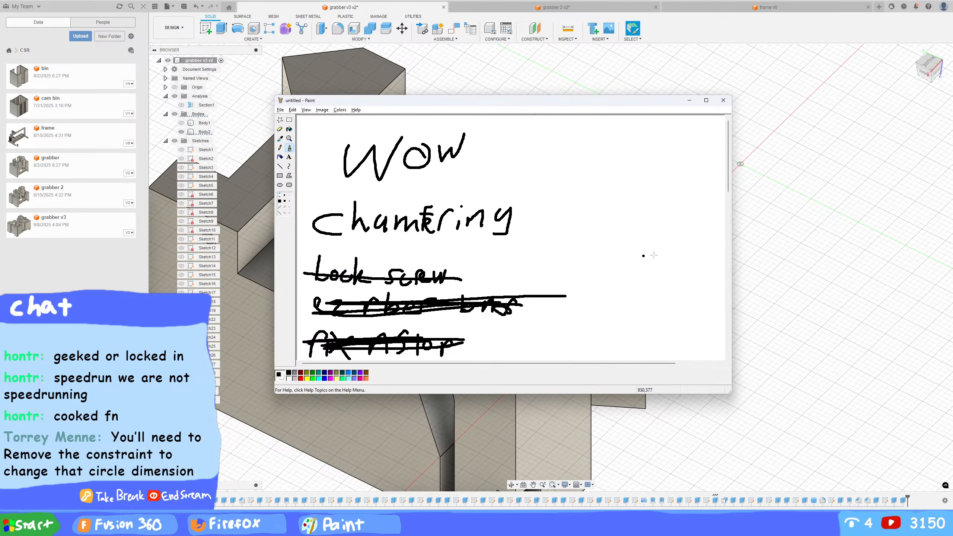
pyautogui.hotkey('alt', 'Tab')
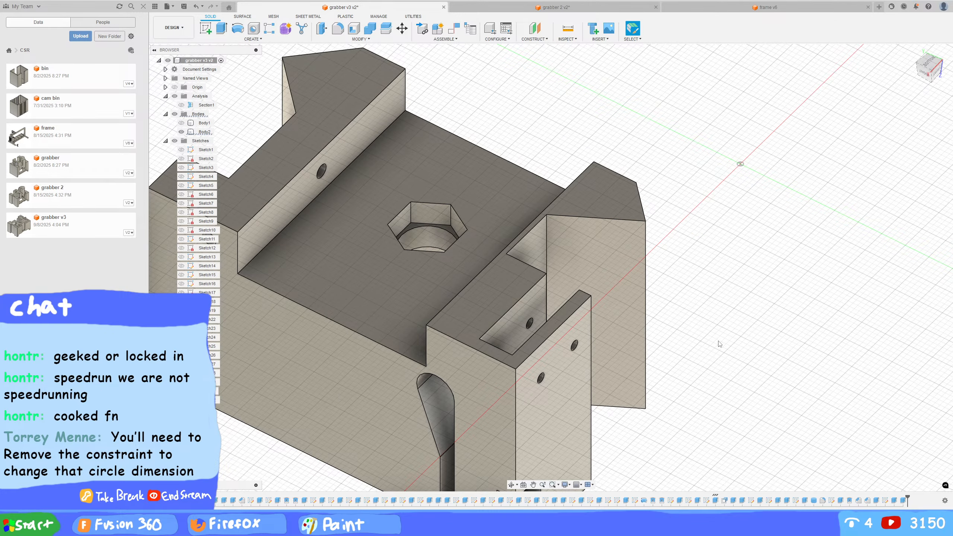
# Examine the inner body's curved end, tapered side slot and opened underside pocket from several angles
pyautogui.keyDown('shift'); pyautogui.moveTo(718, 279); pyautogui.dragTo(485, 128, button='middle'); pyautogui.keyUp('shift')
pyautogui.click(495, 360)
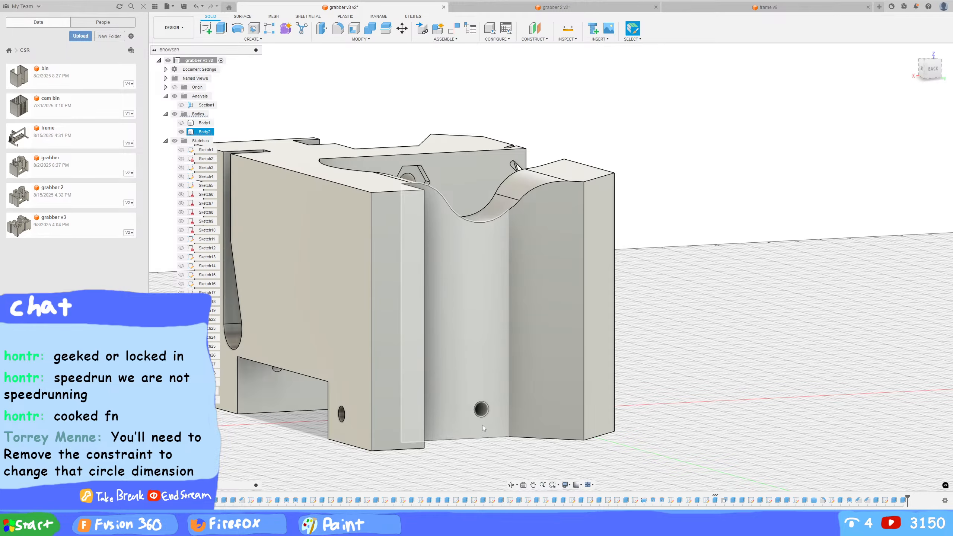
pyautogui.keyDown('shift'); pyautogui.moveTo(483, 425); pyautogui.dragTo(533, 406, button='middle'); pyautogui.keyUp('shift')
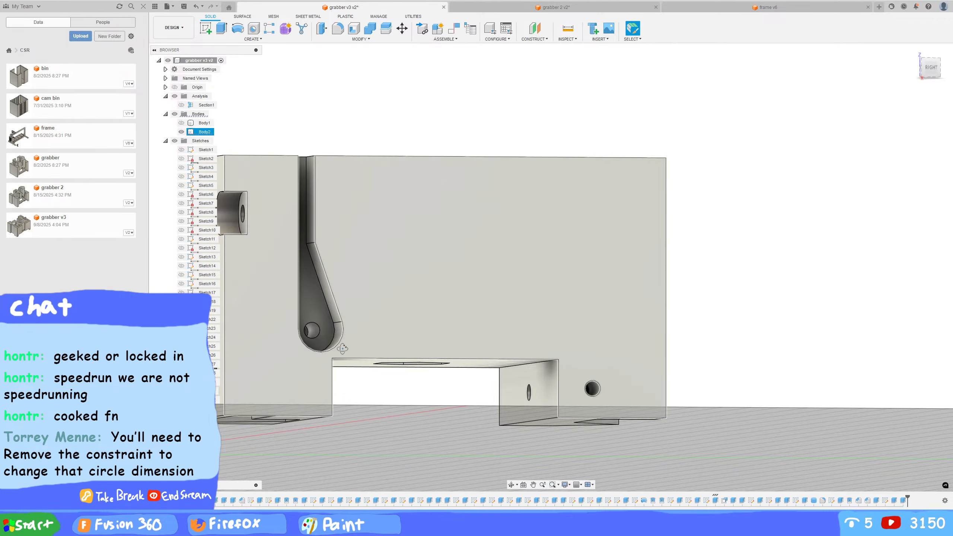
pyautogui.keyDown('shift'); pyautogui.moveTo(340, 341); pyautogui.dragTo(581, 318, button='middle'); pyautogui.keyUp('shift')
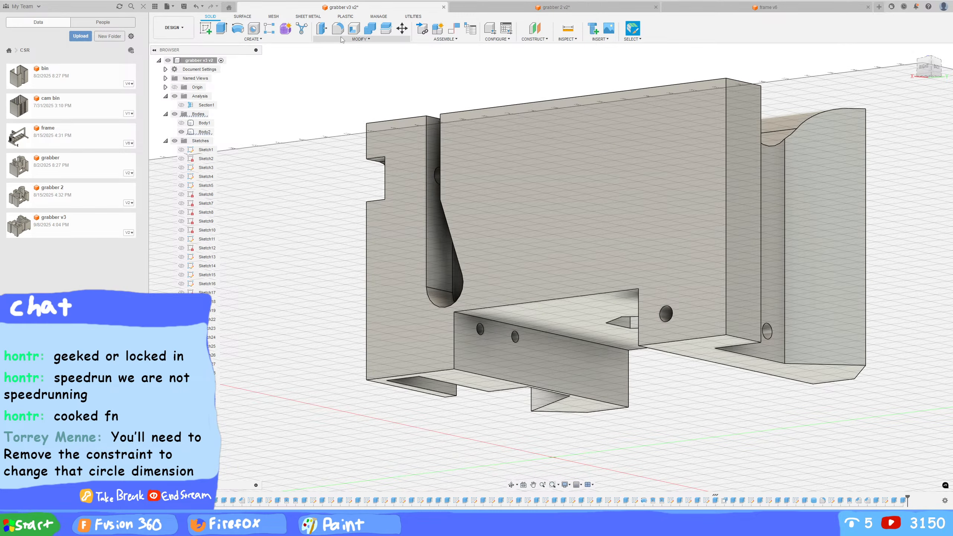
pyautogui.click(327, 61)
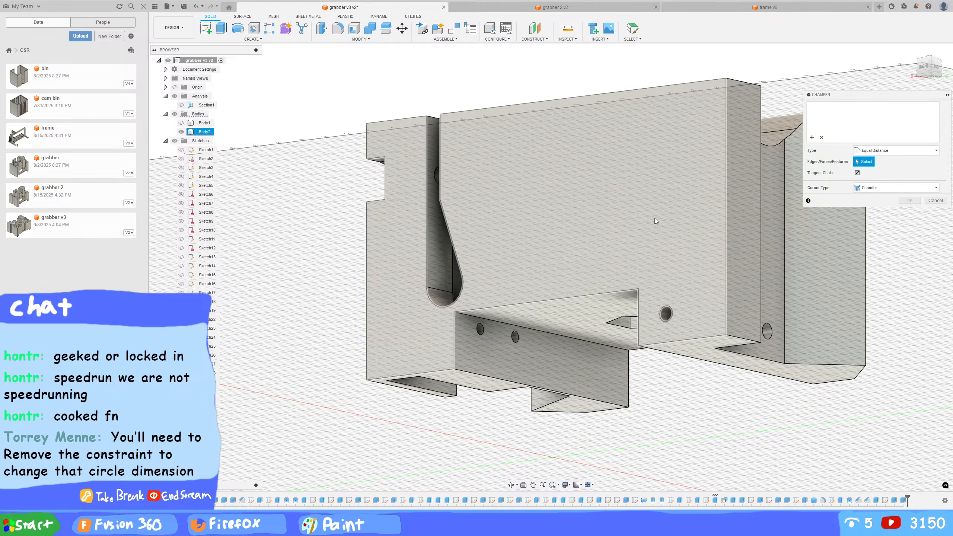
pyautogui.keyDown('shift'); pyautogui.moveTo(673, 210); pyautogui.dragTo(464, 255, button='middle'); pyautogui.keyUp('shift')
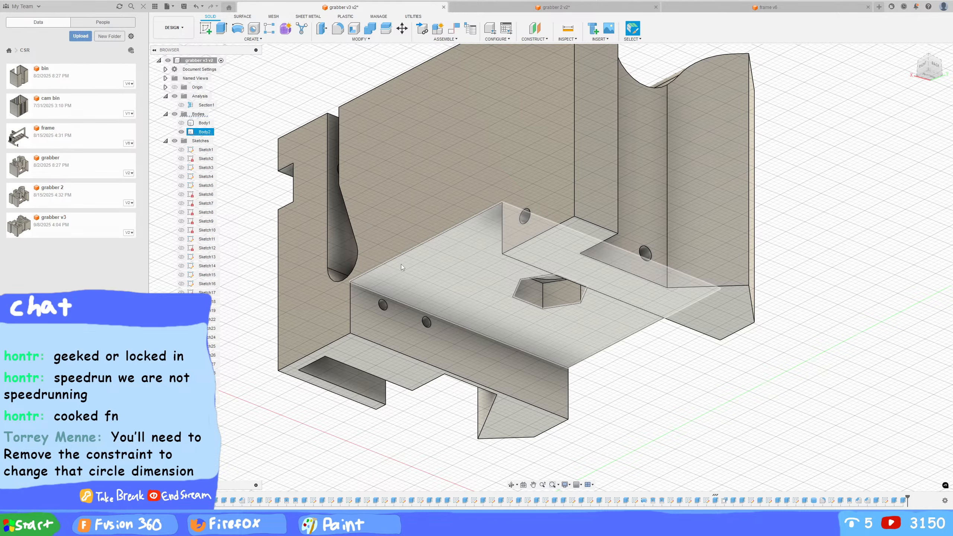
pyautogui.keyDown('shift'); pyautogui.moveTo(401, 267); pyautogui.dragTo(384, 257, button='middle'); pyautogui.keyUp('shift')
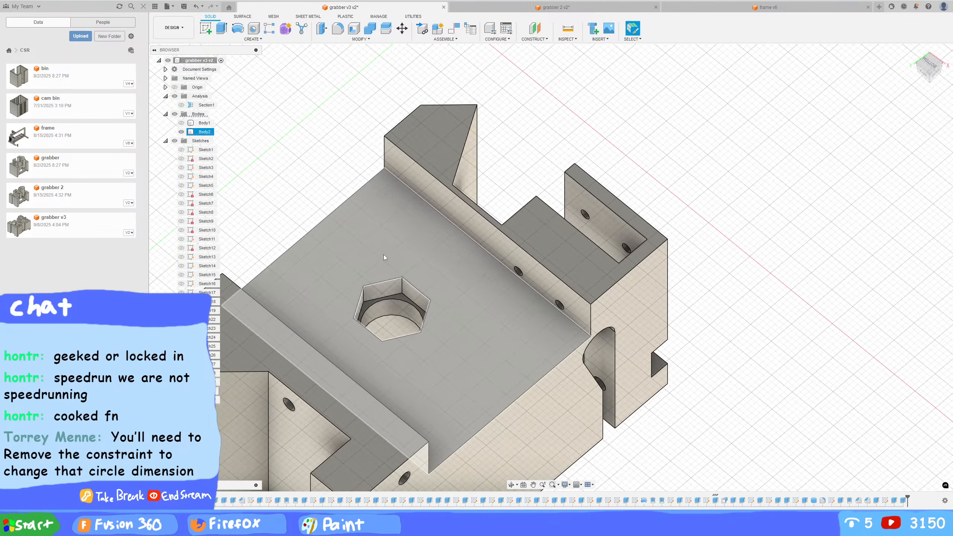
# Open the underside pocket's sketch for editing, cancelling the save in between
pyautogui.click(748, 433)
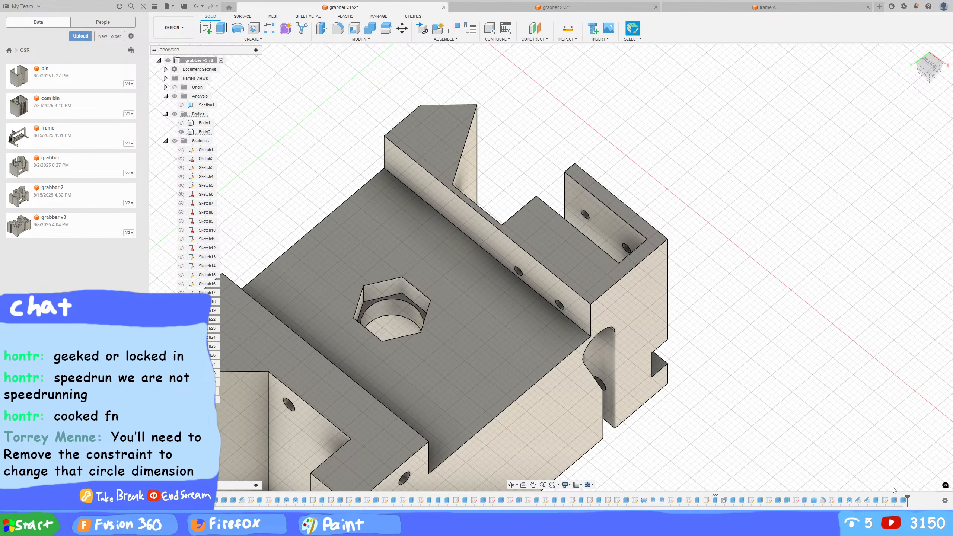
pyautogui.doubleClick(884, 500)
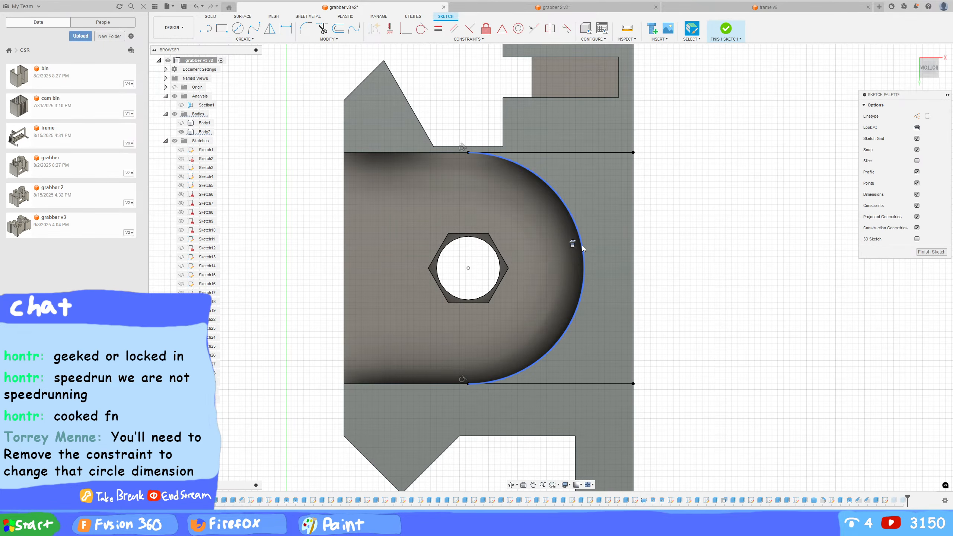
pyautogui.hotkey('ctrl', 'a')
pyautogui.hotkey('ctrl', 's')
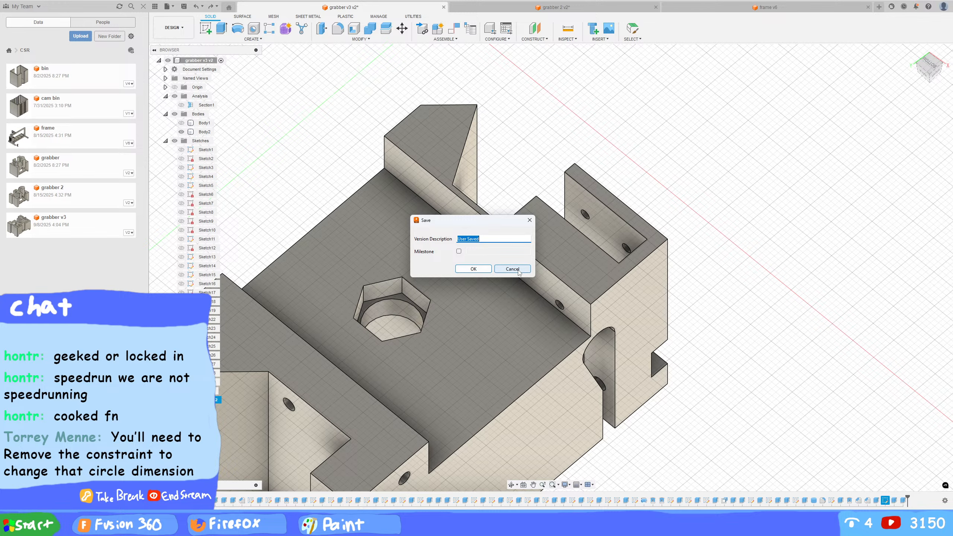
pyautogui.click(517, 270)
pyautogui.doubleClick(885, 501)
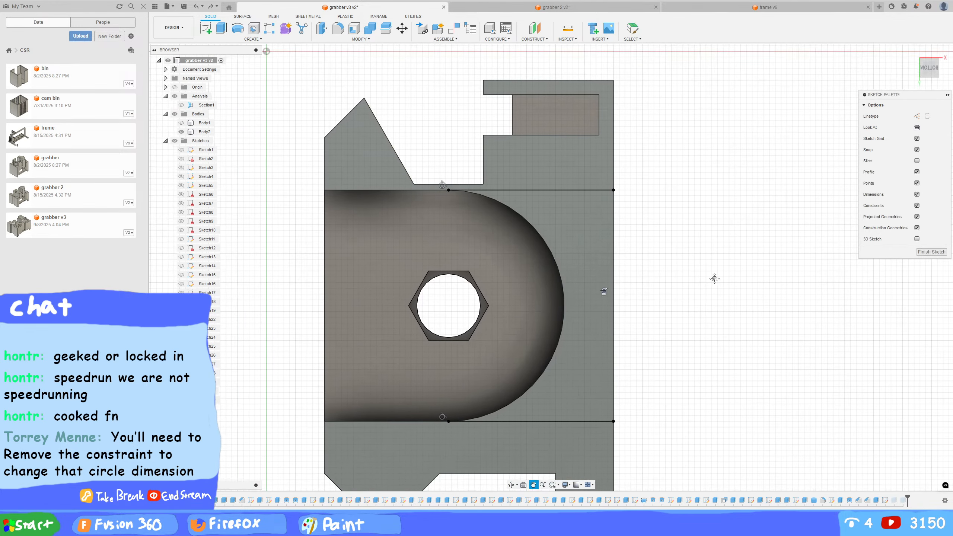
# Draw a circle centred on the hex hole reaching the pocket's side line, and try to dimension its centre from the pocket's open-side edge
pyautogui.click(237, 29)
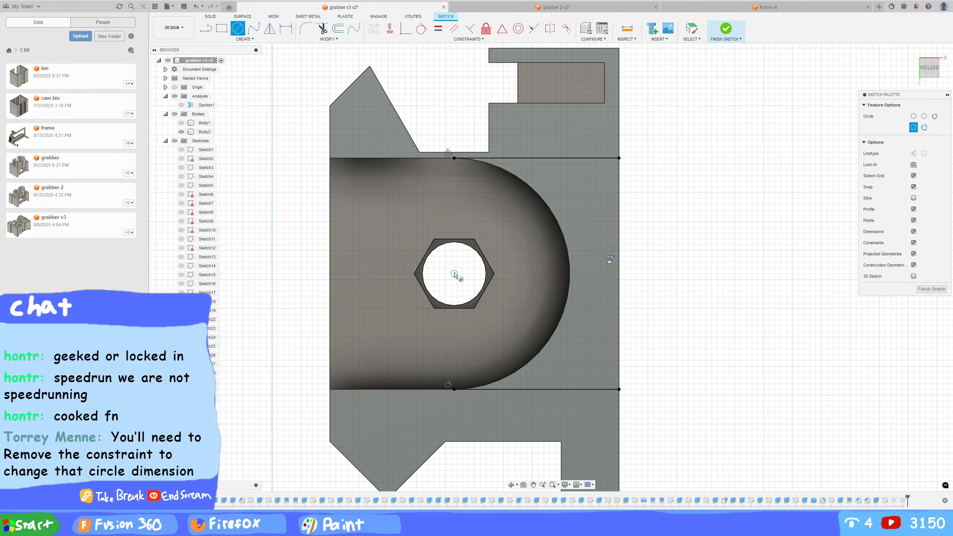
pyautogui.click(454, 273)
pyautogui.click(455, 158)
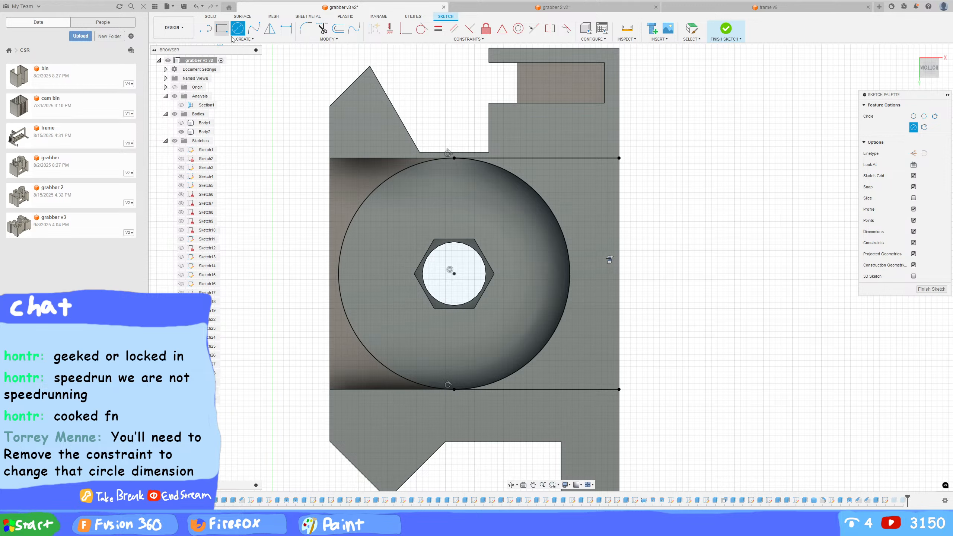
pyautogui.press('d')
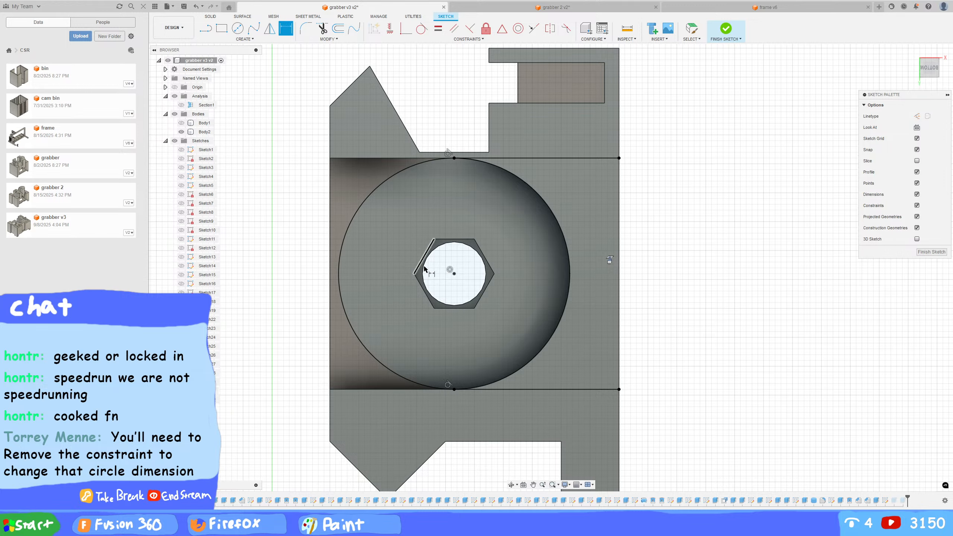
pyautogui.click(454, 274)
pyautogui.click(330, 282)
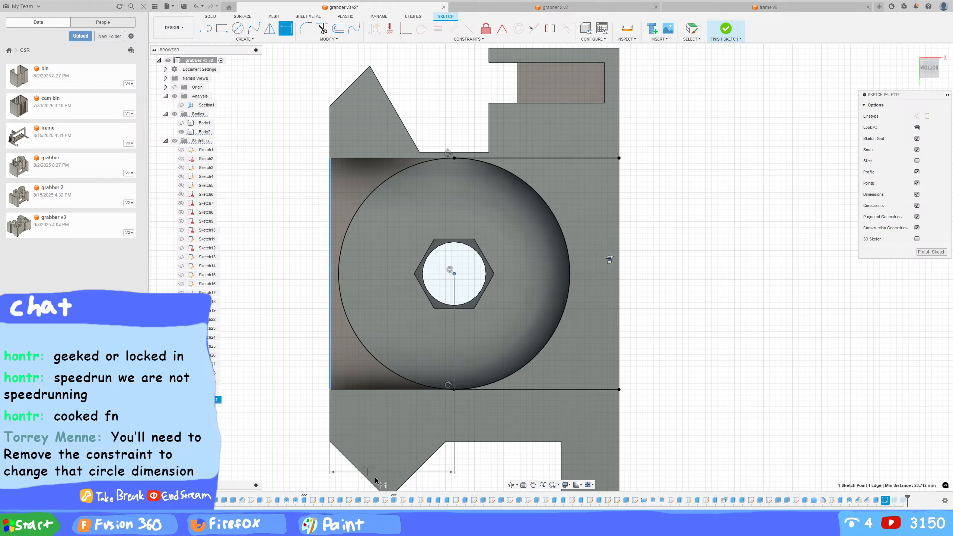
pyautogui.click(410, 446)
pyautogui.click(551, 279)
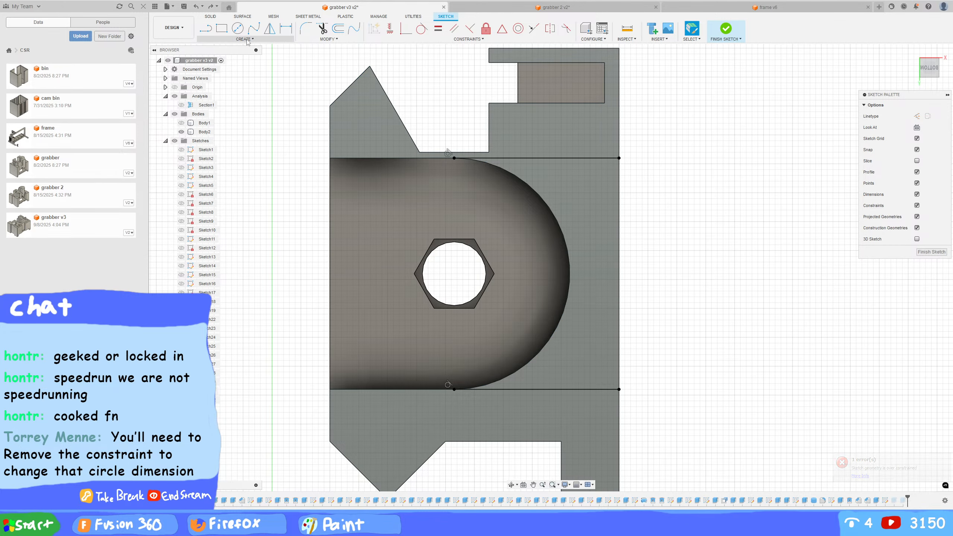
# Redraw the circle from the hex hole's centre to the pocket's side line and dimension its centre 30 mm from the pocket's open-side edge
pyautogui.press('c')
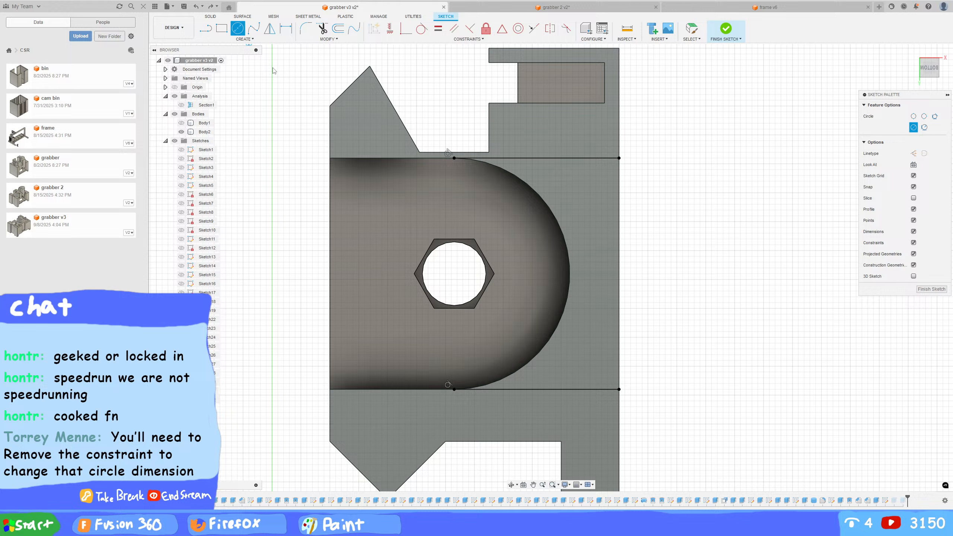
pyautogui.click(454, 274)
pyautogui.click(454, 158)
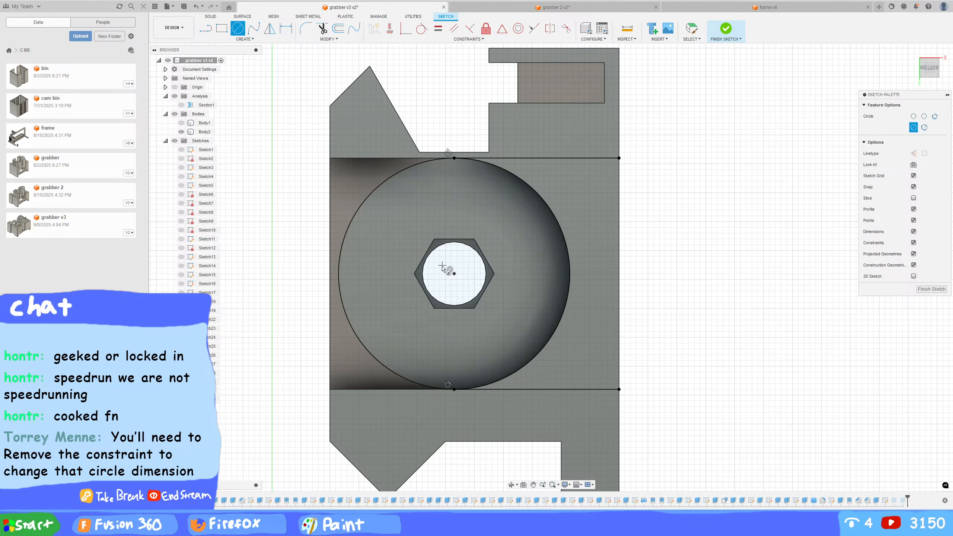
pyautogui.press('Escape')
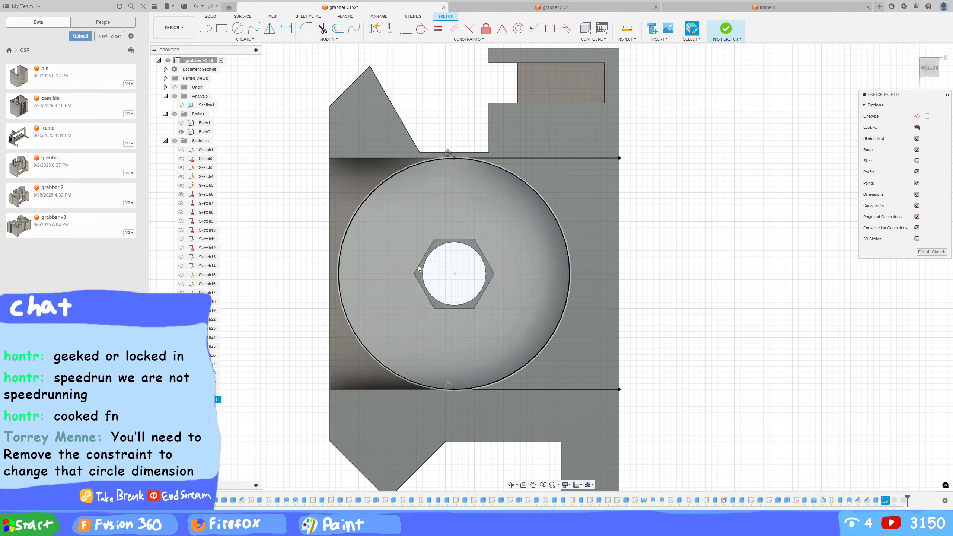
pyautogui.press('d')
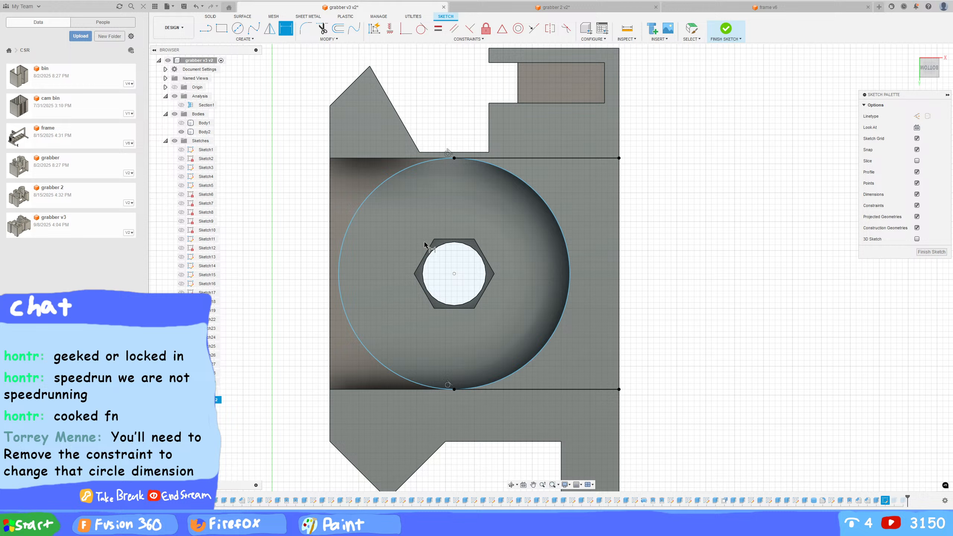
pyautogui.click(455, 274)
pyautogui.click(330, 276)
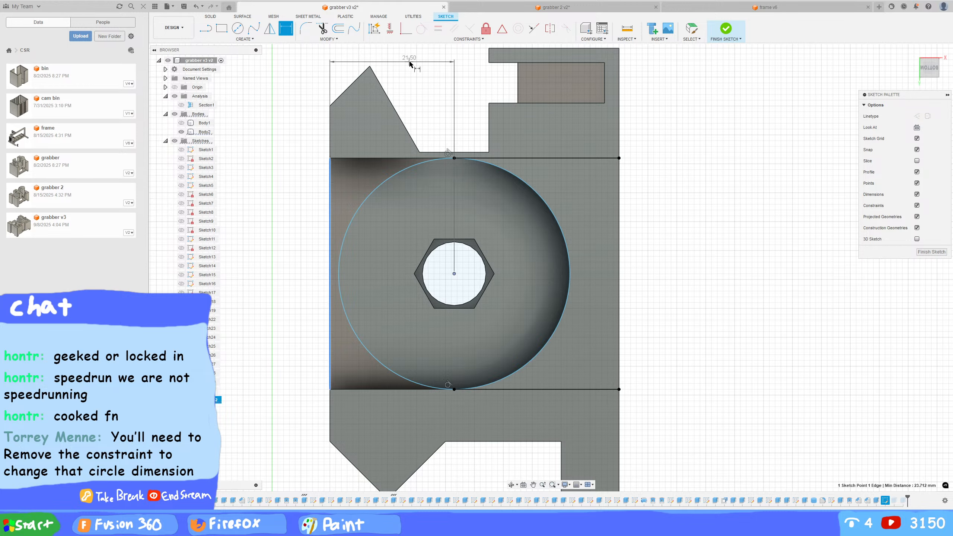
pyautogui.click(412, 61)
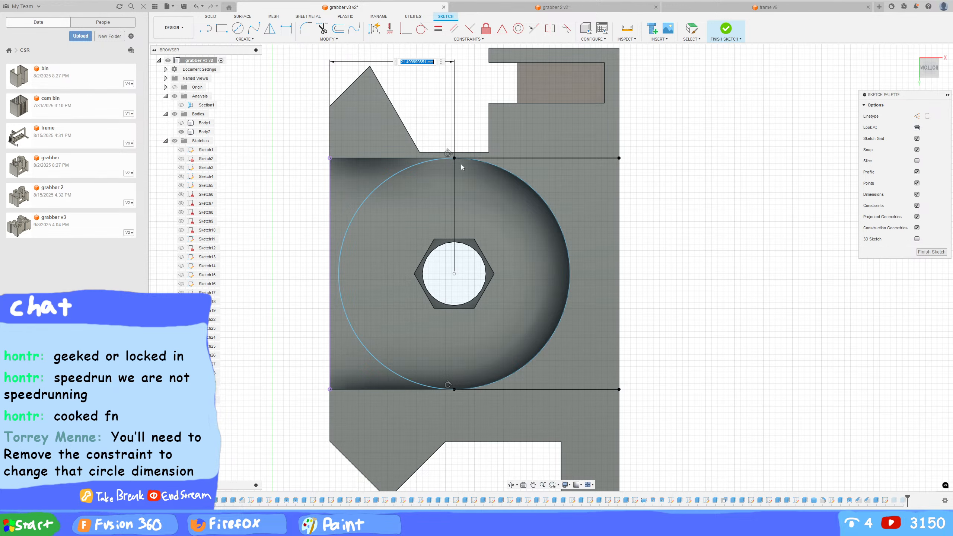
pyautogui.write('30')
pyautogui.press('Return')
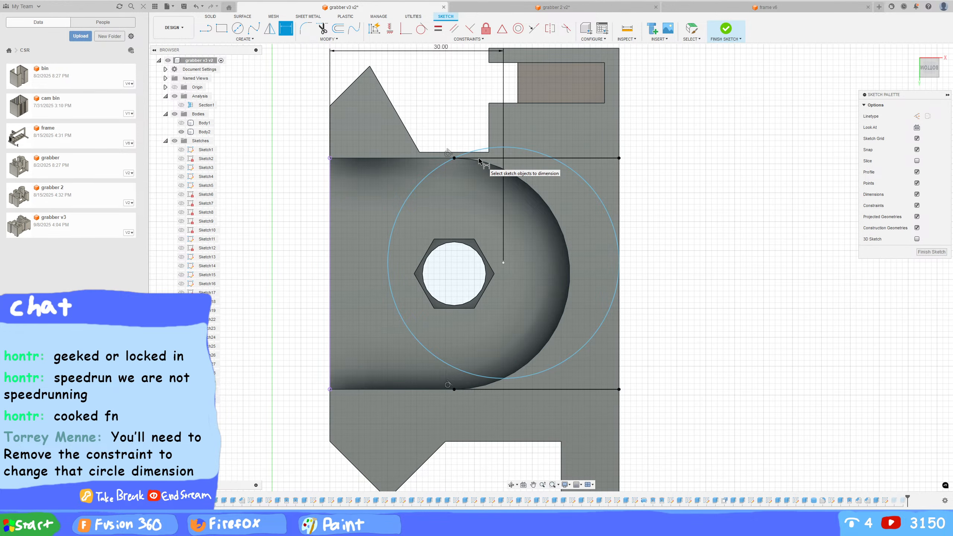
# Set the distance between the circle's centre and the pocket's open-side edge to 28 mm
pyautogui.press('Escape')
pyautogui.moveTo(447, 83); pyautogui.dragTo(442, 112, button='middle')
pyautogui.doubleClick(437, 78)
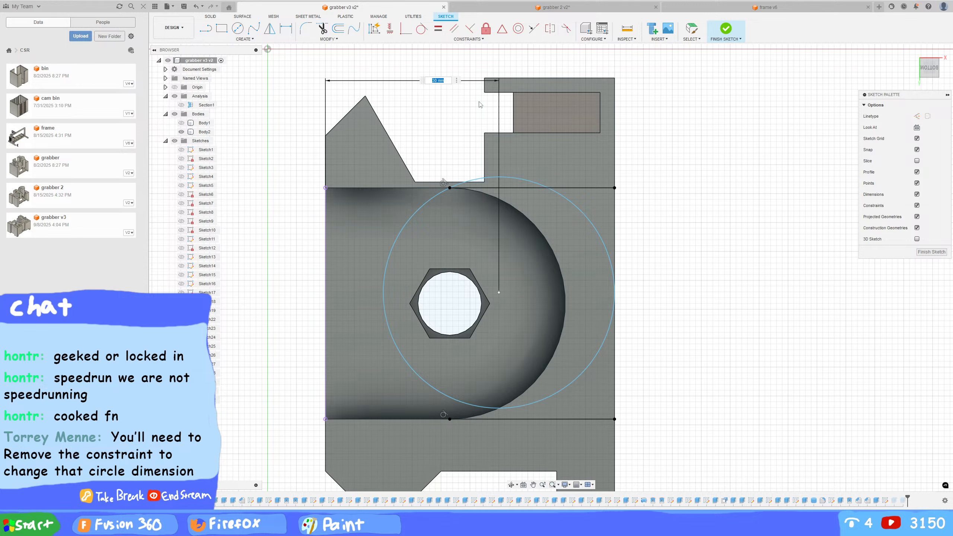
pyautogui.write('28')
pyautogui.press('Return')
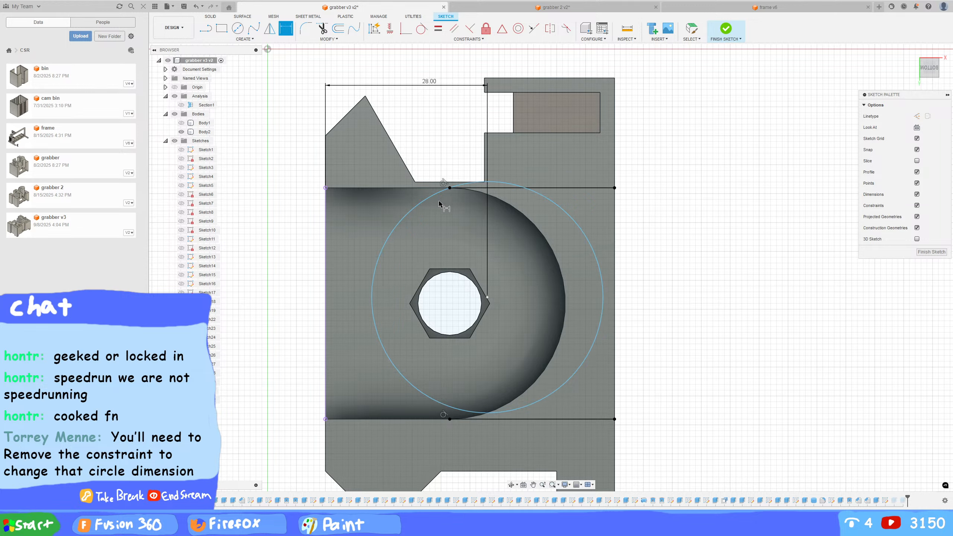
# Draw a horizontal line from the hex hole's centre to the opposite outer edge and constrain the circle's centre onto it
pyautogui.press('l')
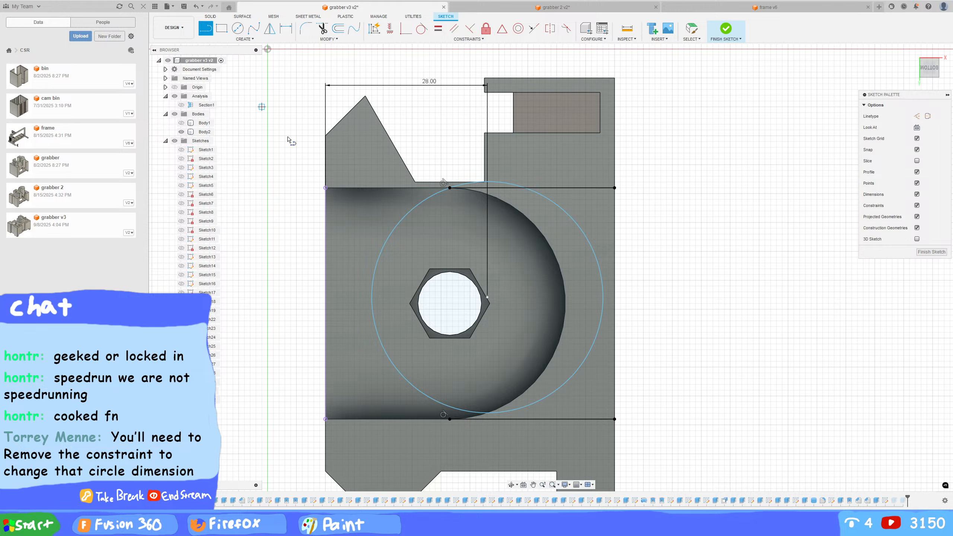
pyautogui.click(451, 304)
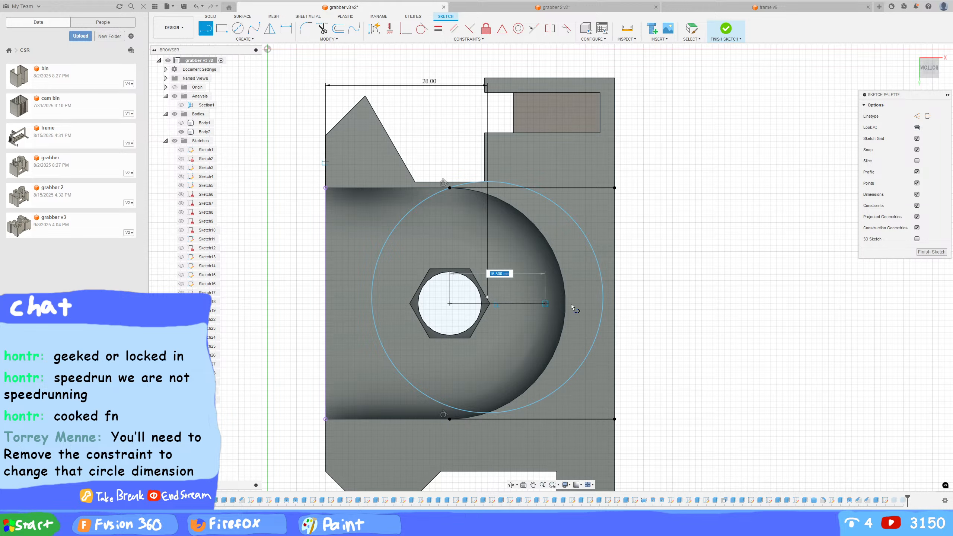
pyautogui.click(616, 305)
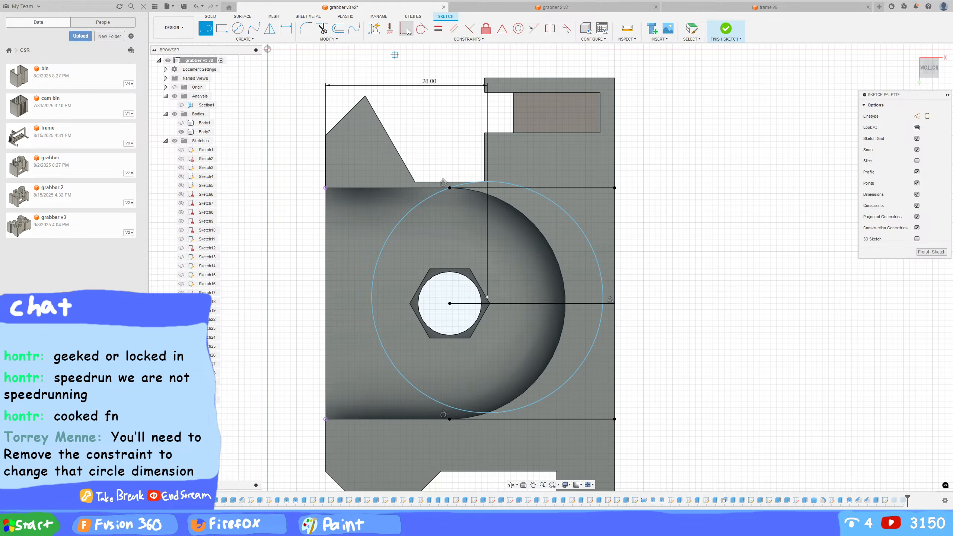
pyautogui.click(407, 31)
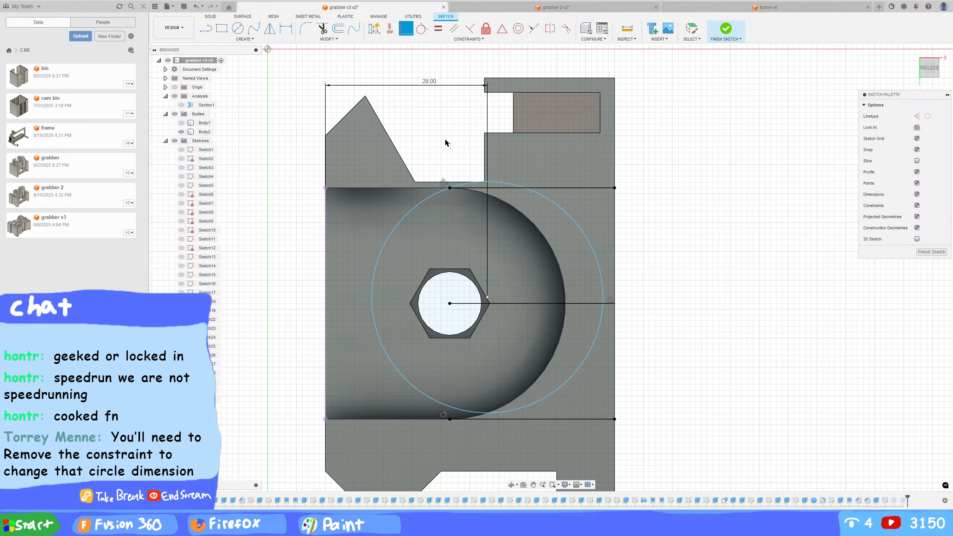
pyautogui.click(487, 298)
pyautogui.click(490, 304)
# Try to add a diameter dimension to the circle around the pocket's rounded end
pyautogui.moveTo(676, 255); pyautogui.dragTo(663, 247, button='middle')
pyautogui.press('d')
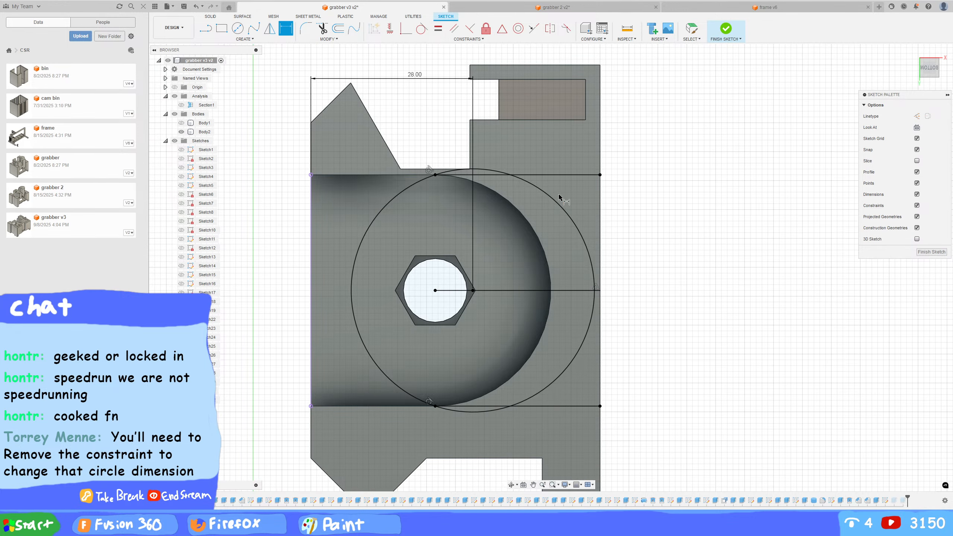
pyautogui.click(570, 217)
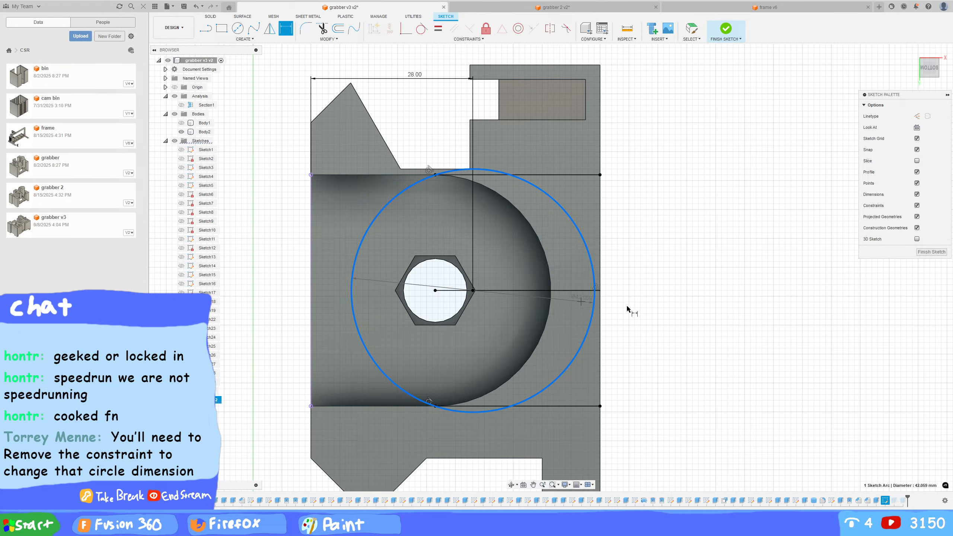
pyautogui.click(668, 346)
pyautogui.click(544, 275)
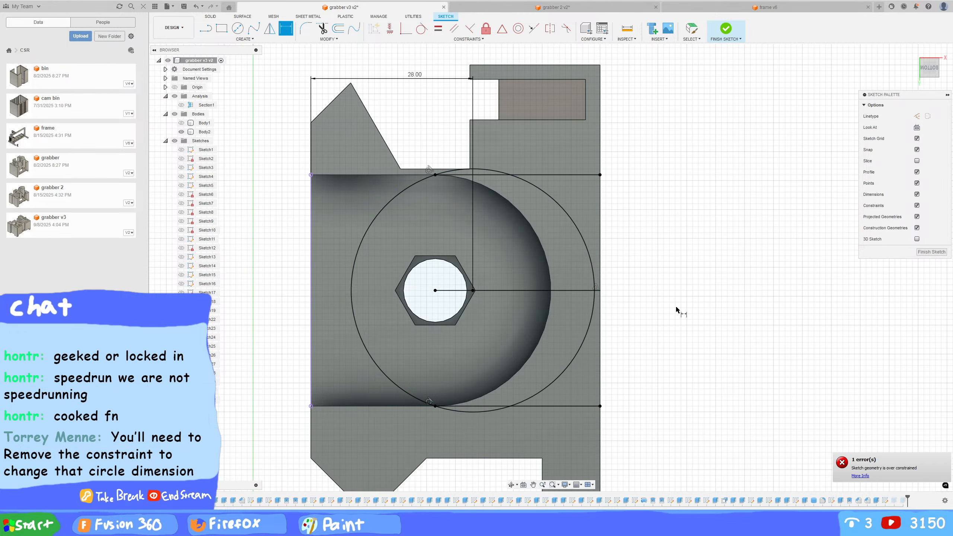
# Delete the constraints at the inner ends of the pocket's two side lines and select the circle
pyautogui.scroll(5, 677, 311)
pyautogui.keyDown('shift'); pyautogui.moveTo(683, 255); pyautogui.dragTo(664, 274, button='middle'); pyautogui.keyUp('shift')
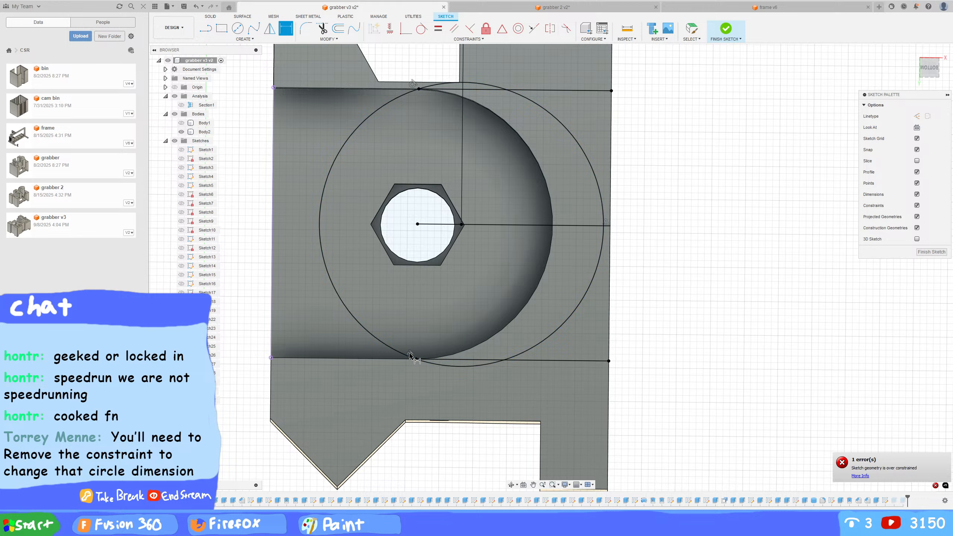
pyautogui.press('Escape')
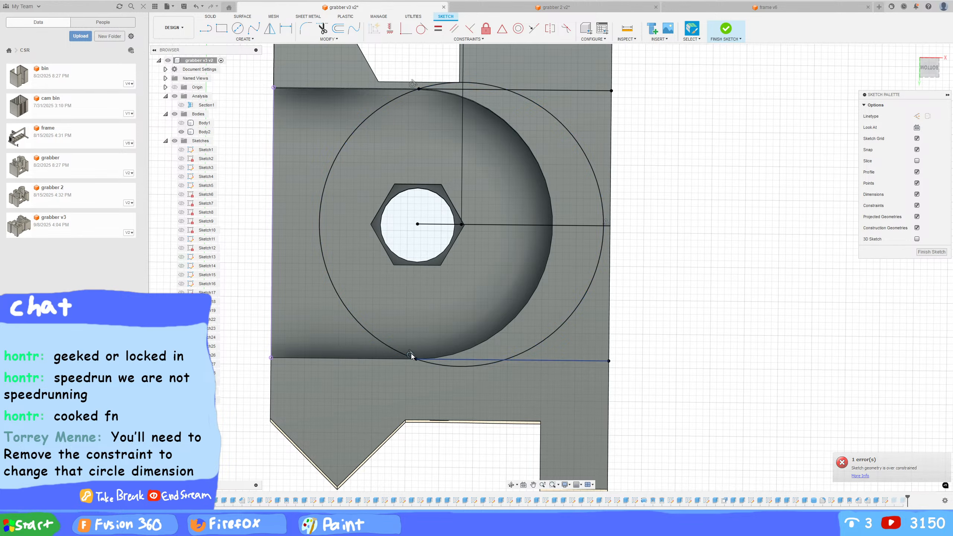
pyautogui.press('Delete')
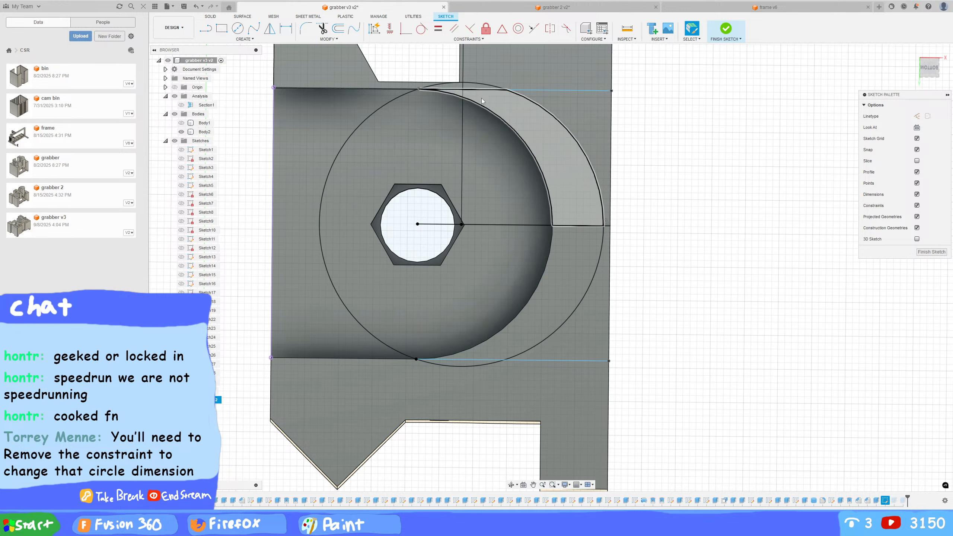
pyautogui.click(440, 83)
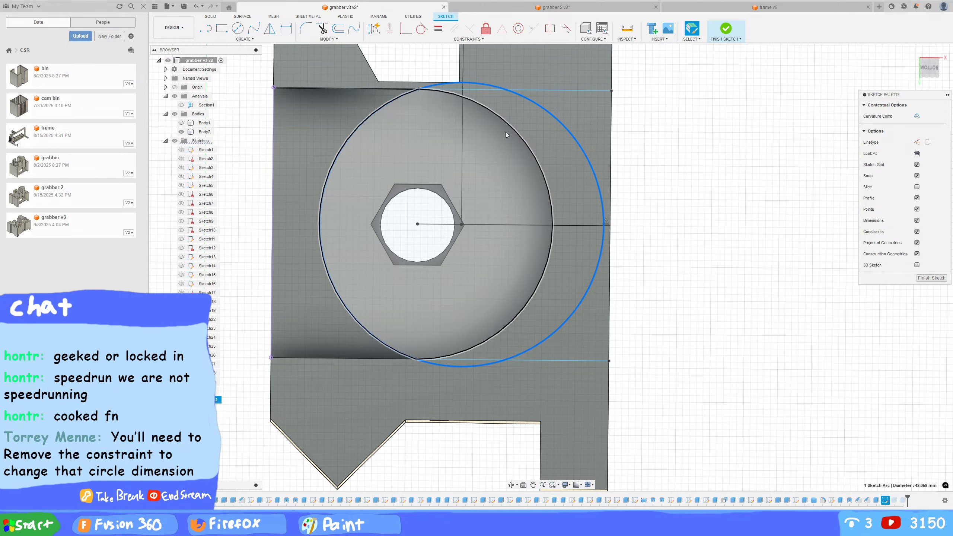
pyautogui.rightClick(431, 333)
pyautogui.click(686, 317)
# Undo the constraint deletions, horizontal line, circle and its dimension, returning to the state before the sketch edit
pyautogui.hotkey('ctrl', 'z')
pyautogui.hotkey('ctrl', 'z')
pyautogui.hotkey('ctrl', 'z')
pyautogui.hotkey('ctrl', 'z')
pyautogui.hotkey('ctrl', 'z')
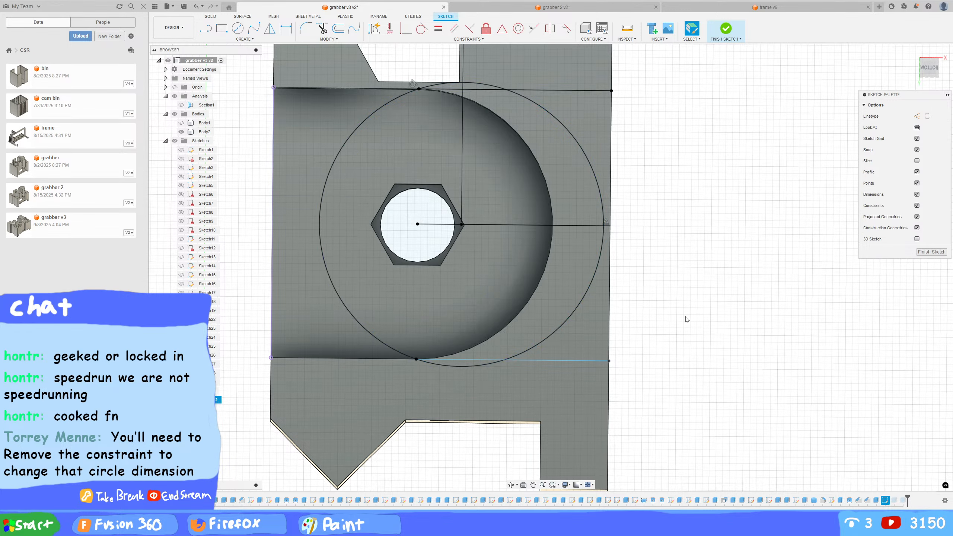
pyautogui.hotkey('ctrl', 'z')
pyautogui.hotkey('ctrl', 'z')
pyautogui.hotkey('ctrl', 'z')
pyautogui.hotkey('ctrl', 'z')
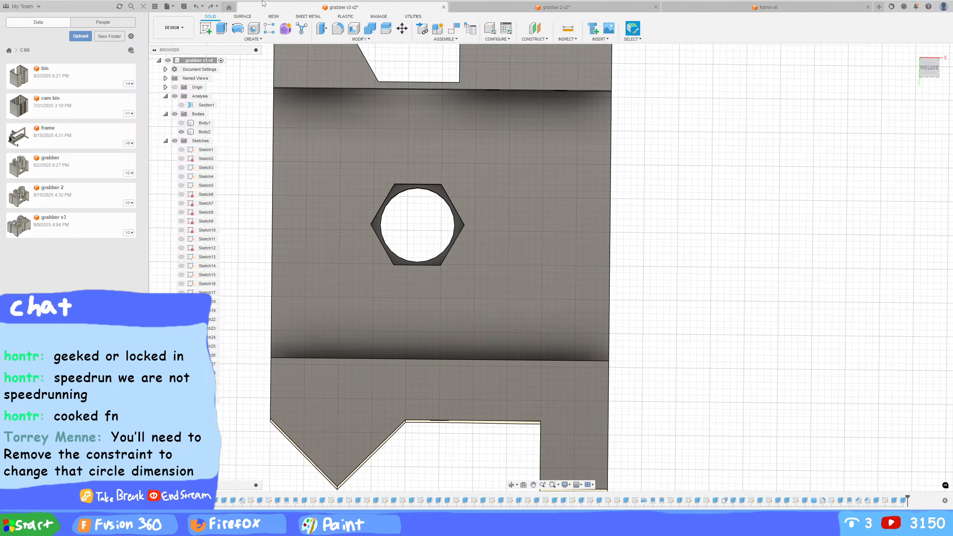
# Reopen the underside pocket's sketch and draw a 40 mm diameter circle centred on the hex hole
pyautogui.click(328, 111)
pyautogui.moveTo(428, 211); pyautogui.dragTo(465, 261, button='middle')
pyautogui.scroll(-3, 465, 261)
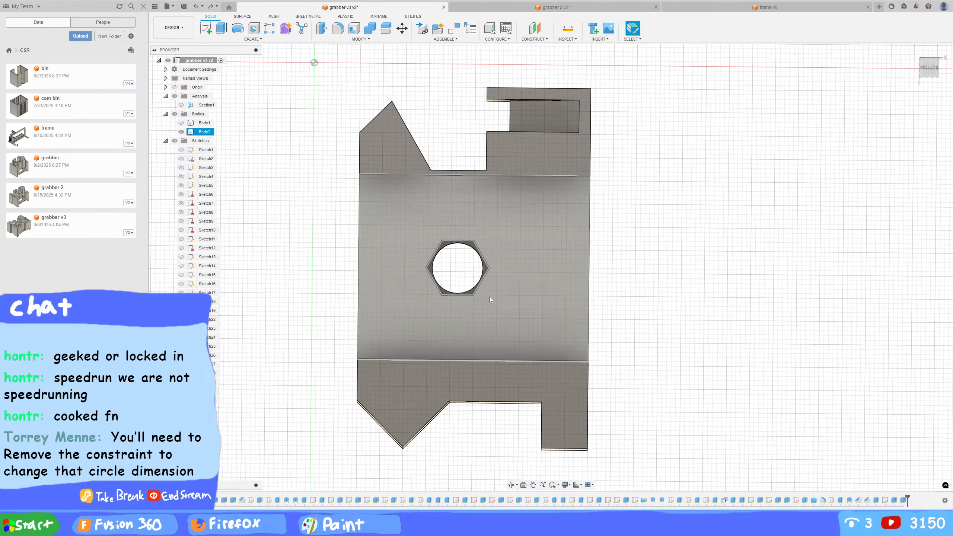
pyautogui.doubleClick(885, 501)
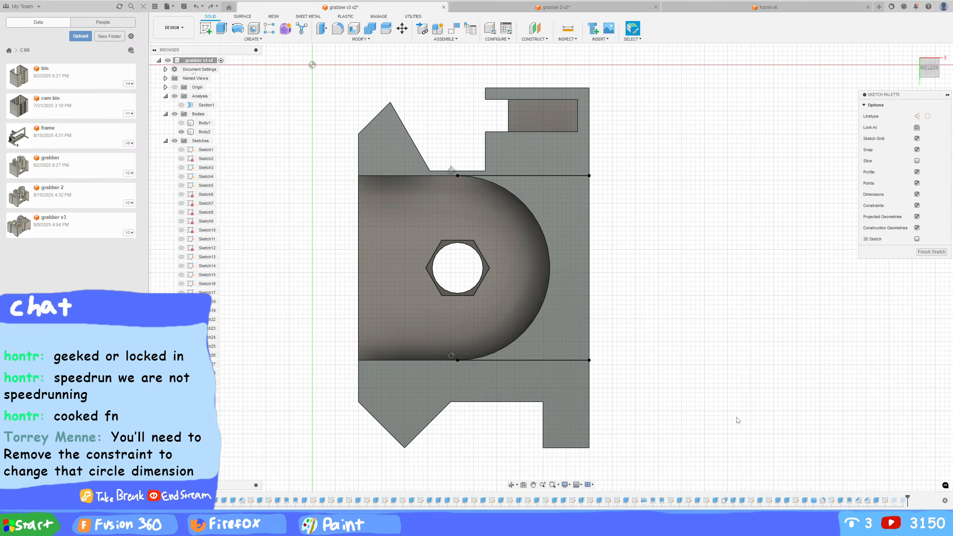
pyautogui.click(237, 28)
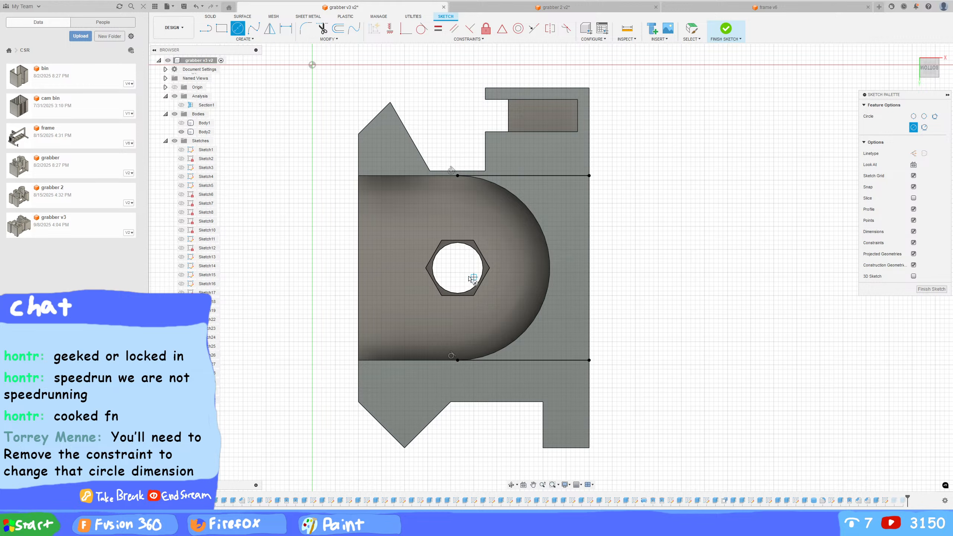
pyautogui.click(457, 268)
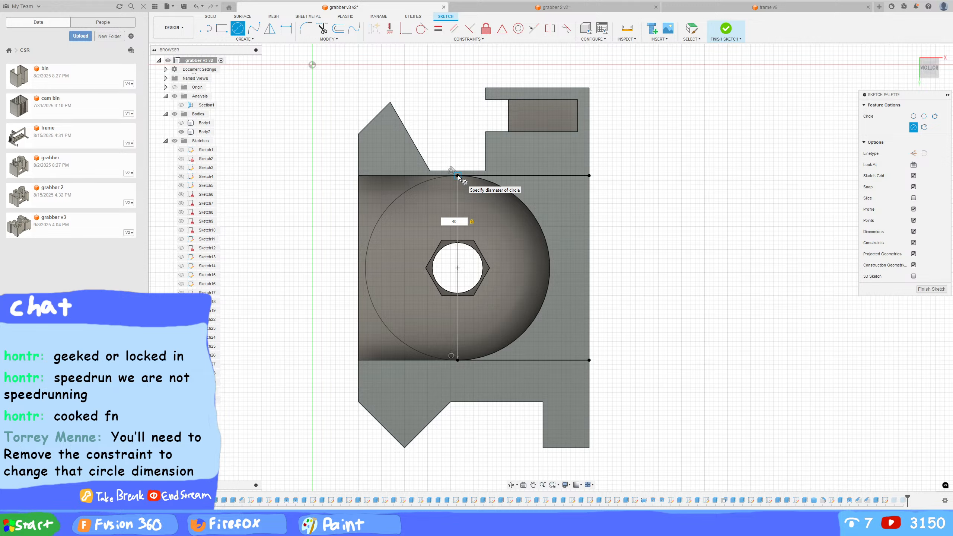
pyautogui.press('Return')
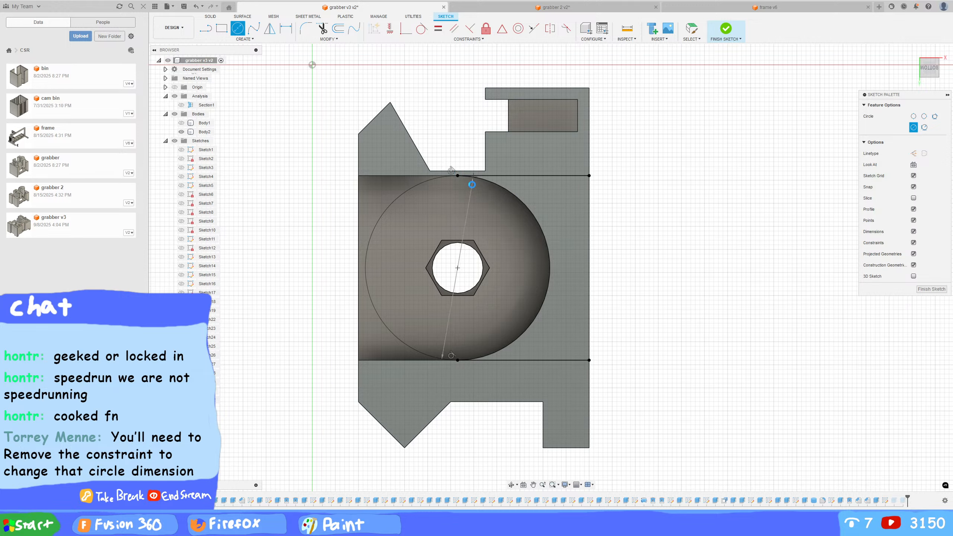
pyautogui.press('Escape')
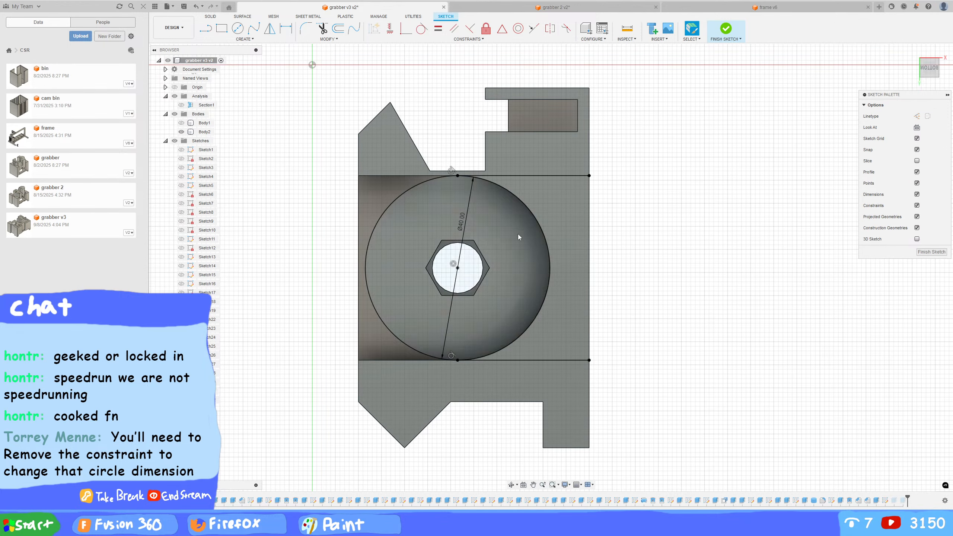
# Dimension the circle's centre 28 mm from the pocket's open outer edge
pyautogui.scroll(-3, 454, 281)
pyautogui.scroll(4, 455, 280)
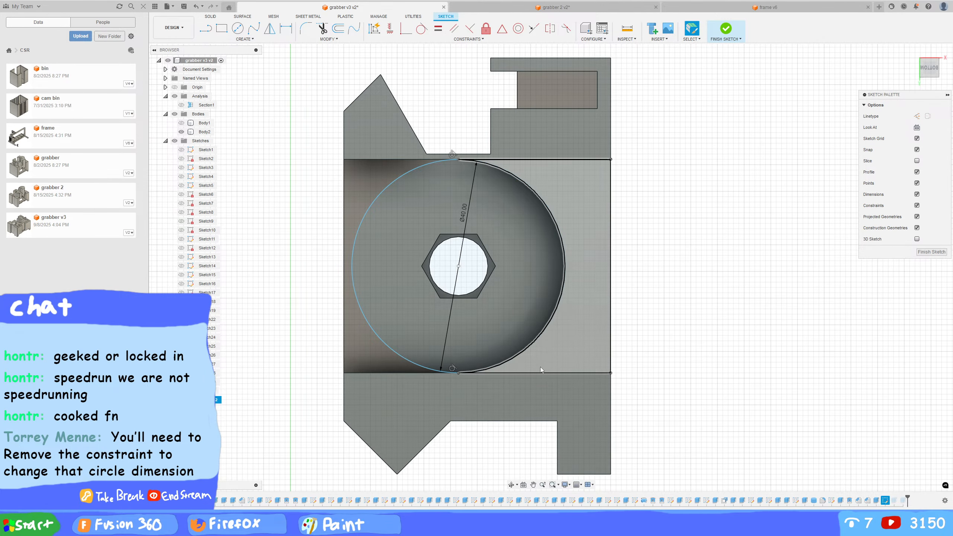
pyautogui.press('d')
pyautogui.click(458, 266)
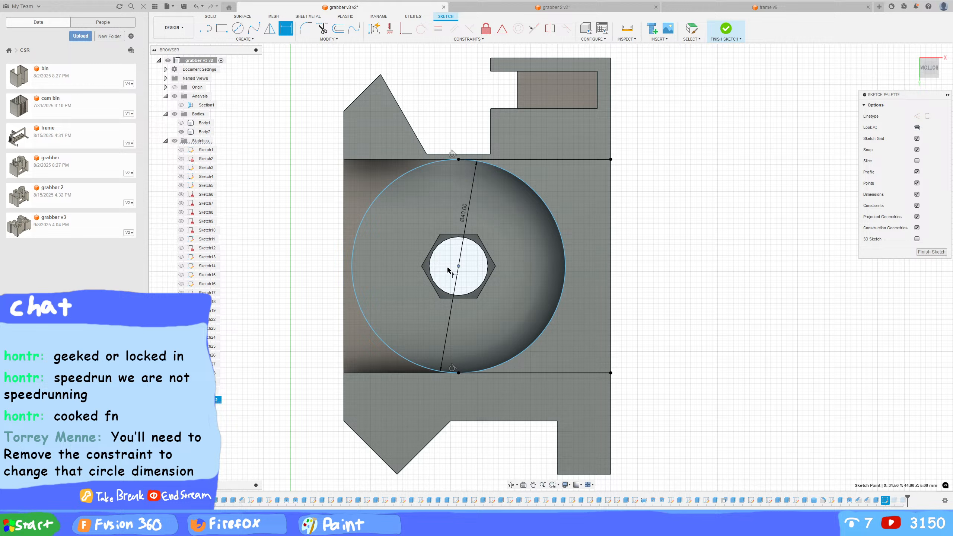
pyautogui.click(343, 271)
pyautogui.click(403, 432)
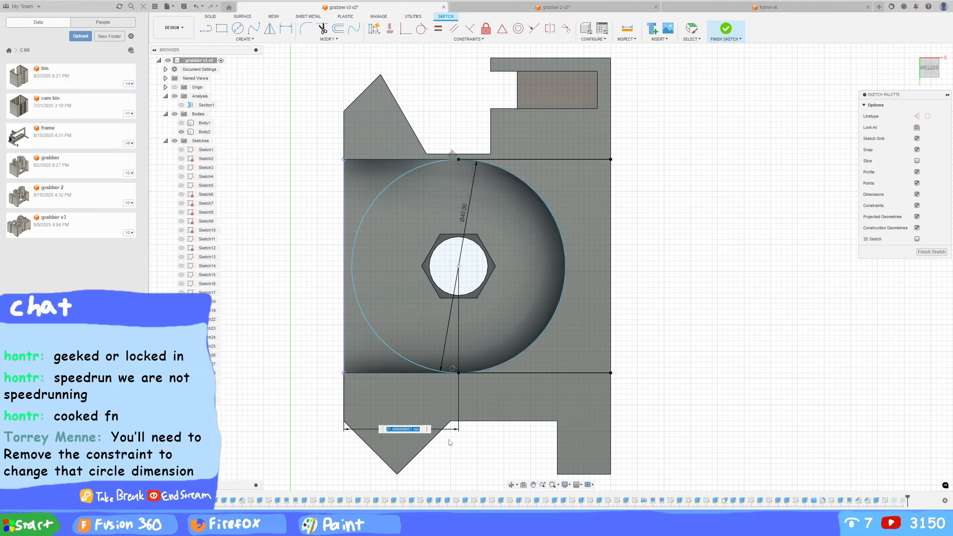
pyautogui.write('28')
pyautogui.press('Return')
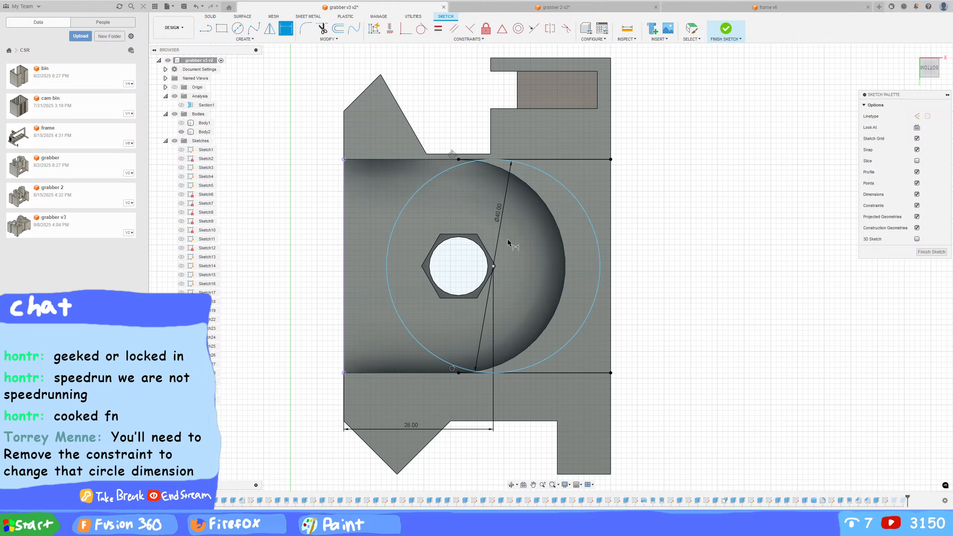
# Draw a horizontal line from the hex hole's centre to the circle's centre and finish the sketch
pyautogui.click(209, 34)
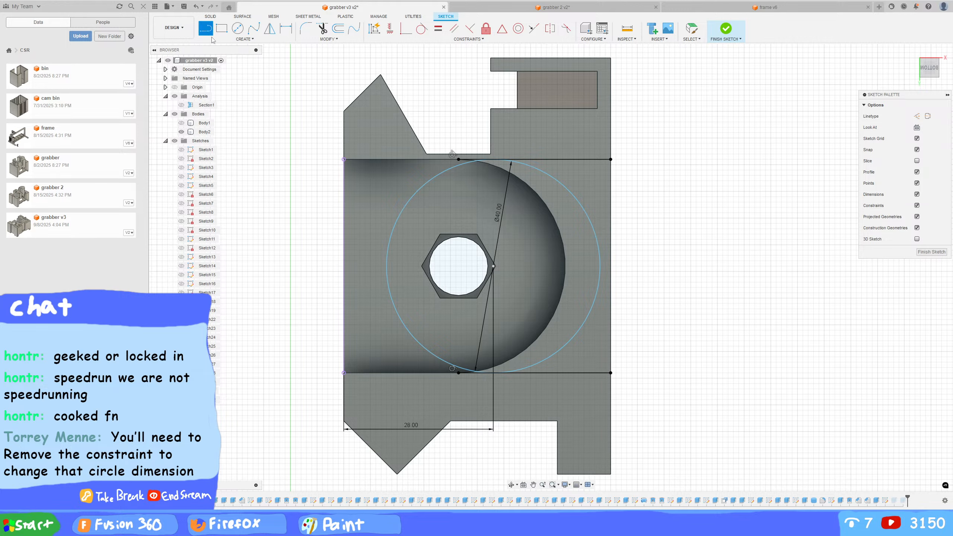
pyautogui.click(458, 266)
pyautogui.click(493, 266)
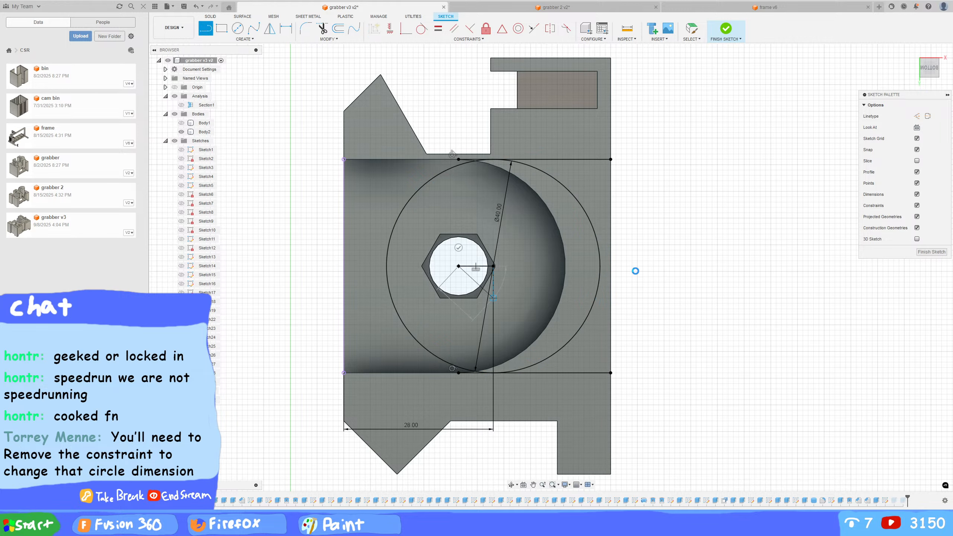
pyautogui.press('Escape')
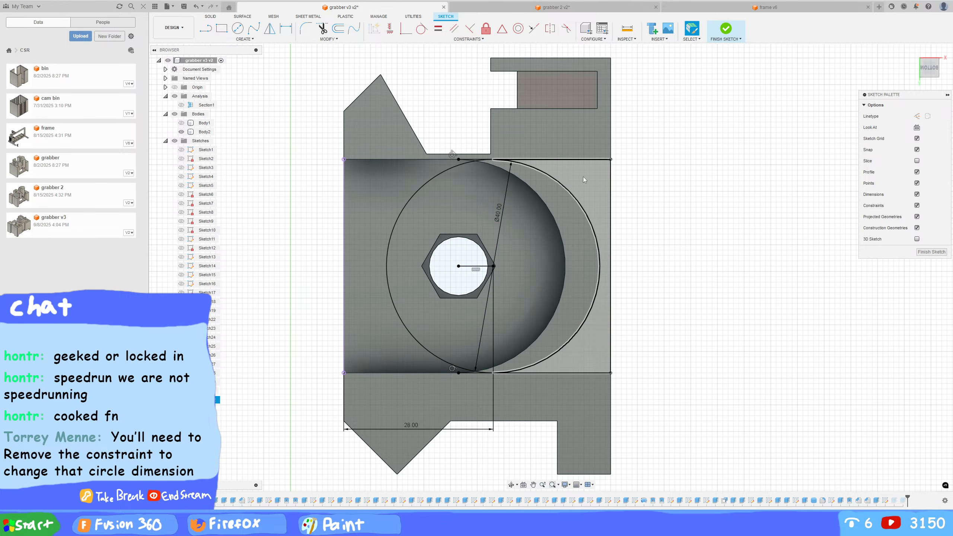
pyautogui.moveTo(617, 216); pyautogui.dragTo(591, 212, button='middle')
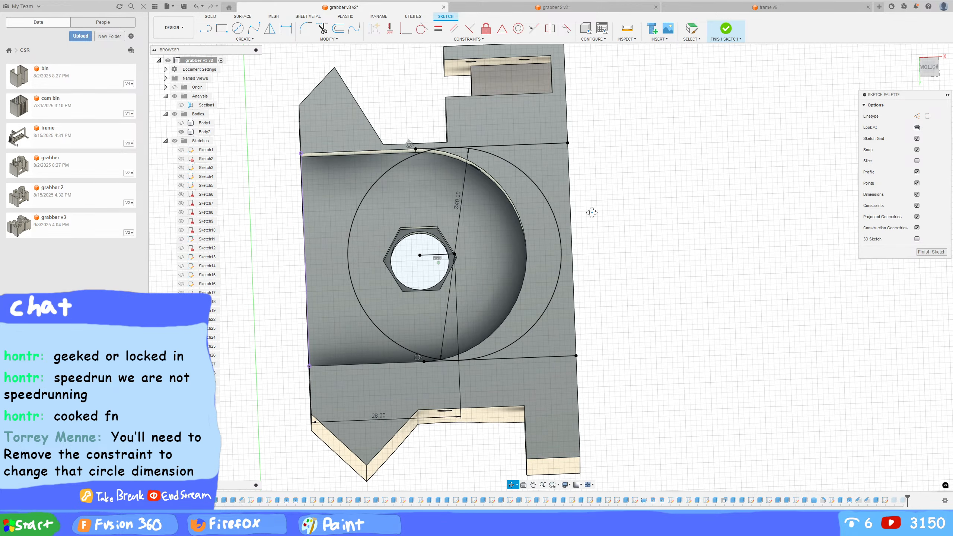
pyautogui.click(932, 253)
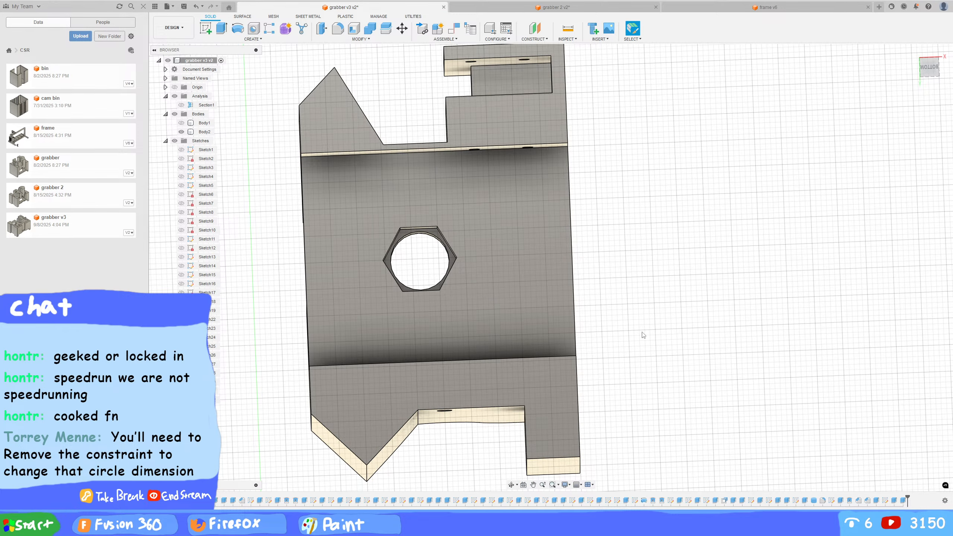
# Edit the 10 mm pocket cut to include the crescent-shaped area out to the shifted circle
pyautogui.doubleClick(894, 501)
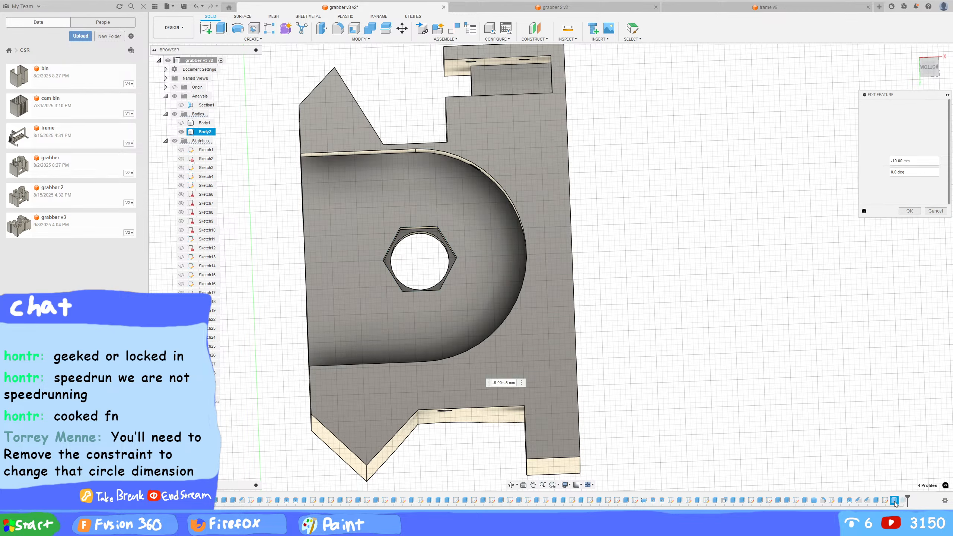
pyautogui.click(565, 299)
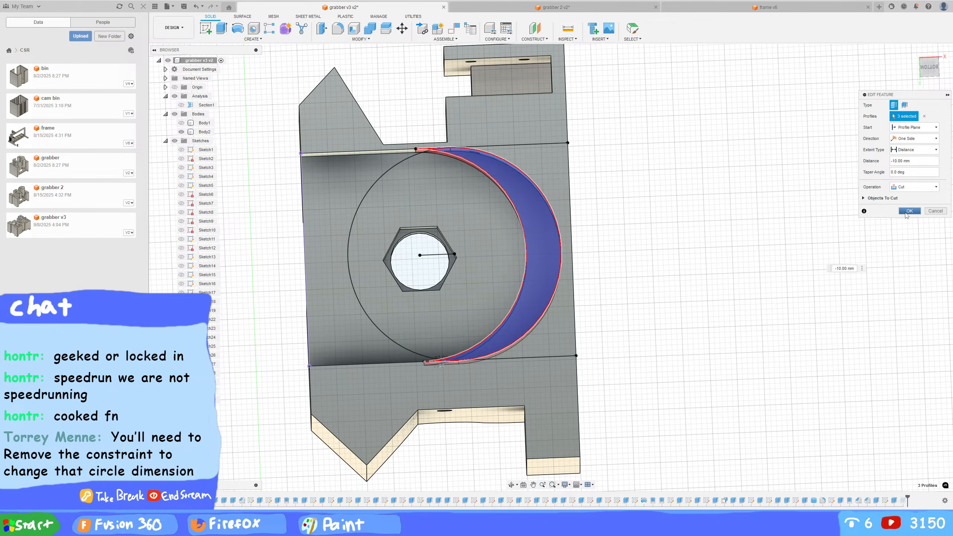
pyautogui.click(909, 211)
# Set the distance of the small round cut at the pocket's curved wall to -16 mm
pyautogui.keyDown('shift'); pyautogui.moveTo(726, 319); pyautogui.dragTo(790, 368, button='middle'); pyautogui.keyUp('shift')
pyautogui.doubleClick(903, 502)
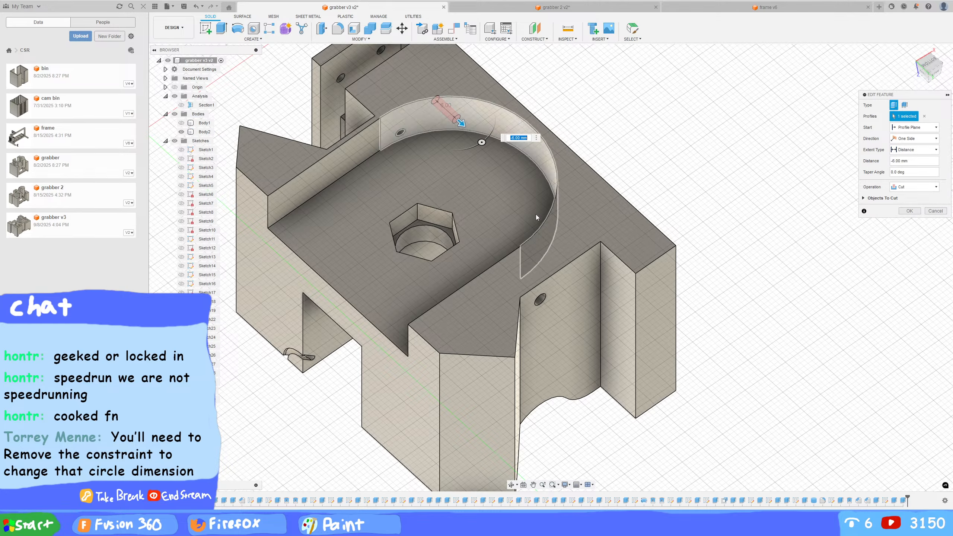
pyautogui.moveTo(461, 121); pyautogui.dragTo(500, 152)
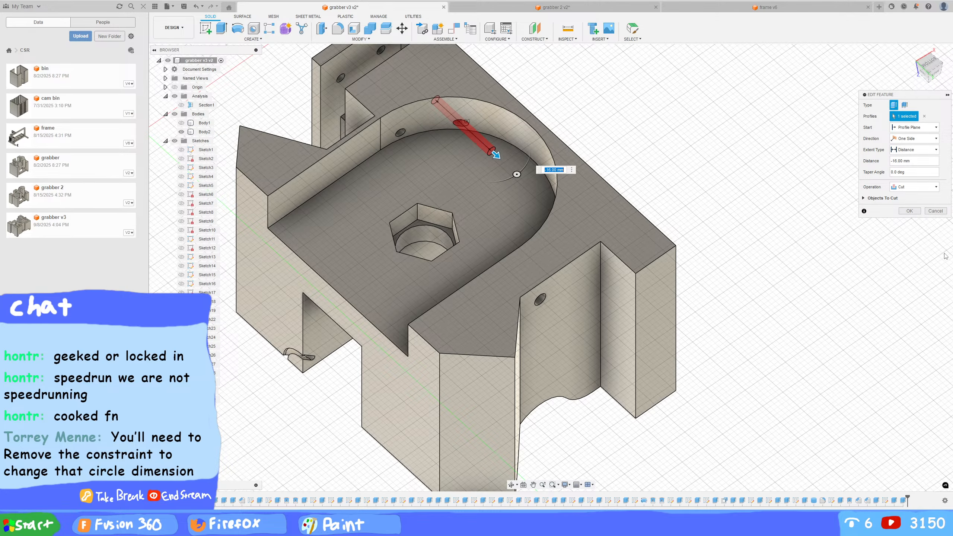
pyautogui.click(903, 212)
pyautogui.keyDown('shift'); pyautogui.moveTo(797, 223); pyautogui.dragTo(831, 248, button='middle'); pyautogui.keyUp('shift')
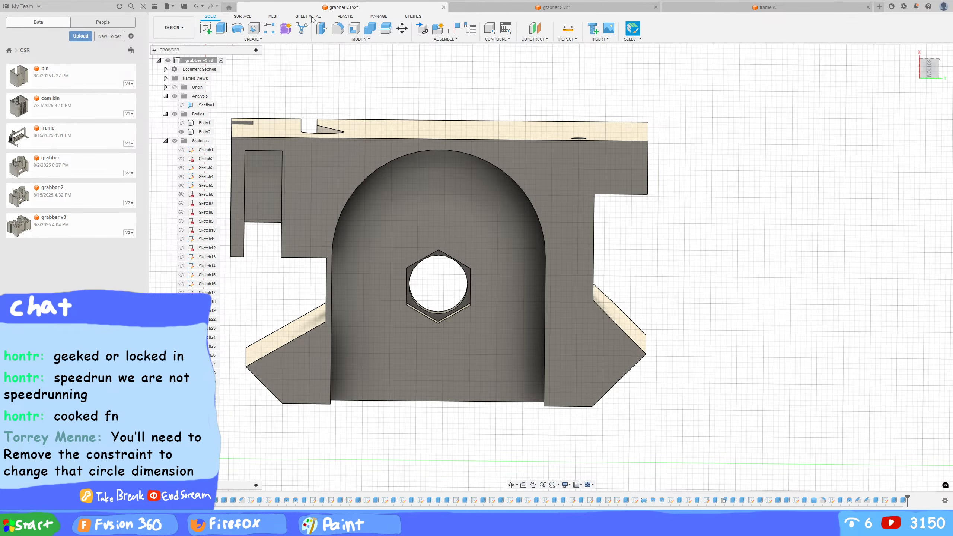
# Set up a 2.5 mm equal-distance chamfer on the outer edges of the large slotted side face
pyautogui.click(361, 39)
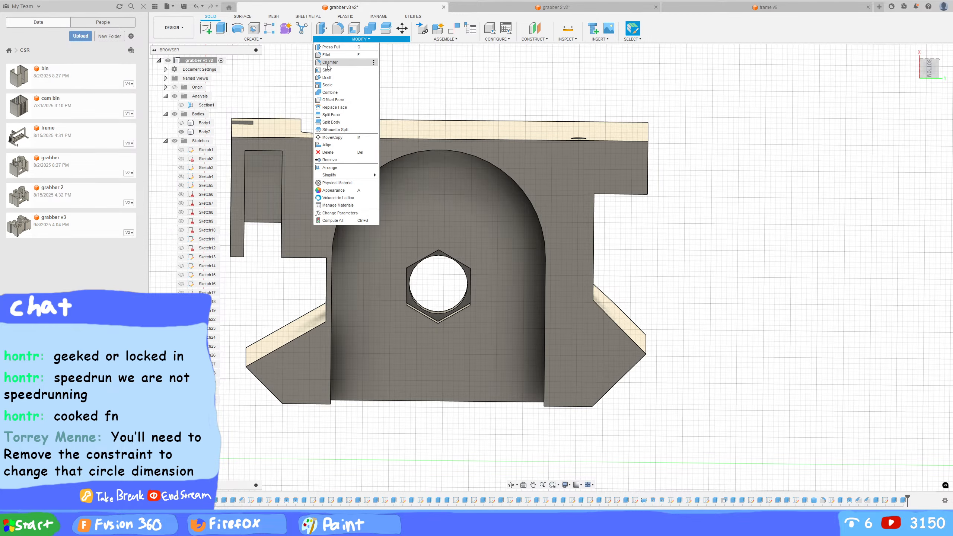
pyautogui.click(339, 63)
pyautogui.keyDown('shift'); pyautogui.moveTo(456, 62); pyautogui.dragTo(261, 203, button='middle'); pyautogui.keyUp('shift')
pyautogui.click(247, 208)
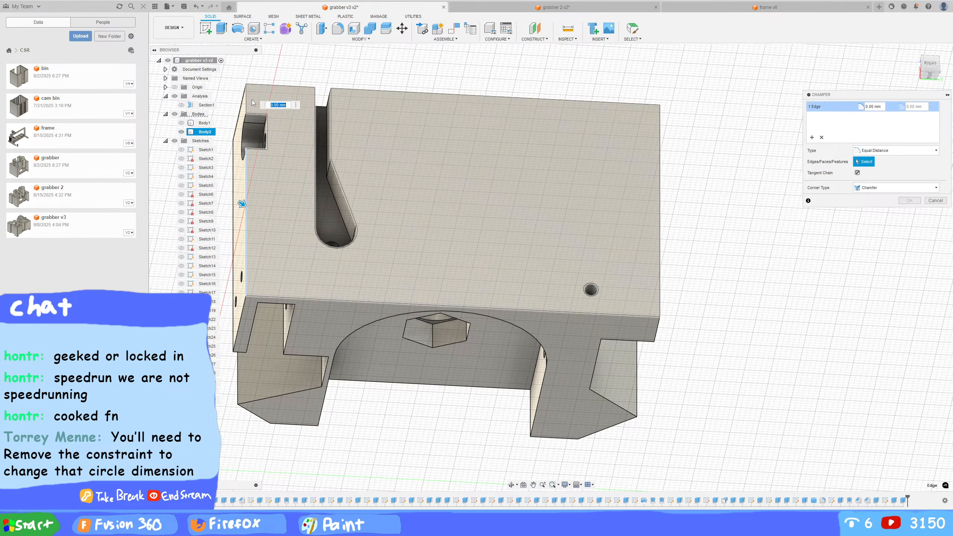
pyautogui.click(456, 310)
pyautogui.click(457, 307)
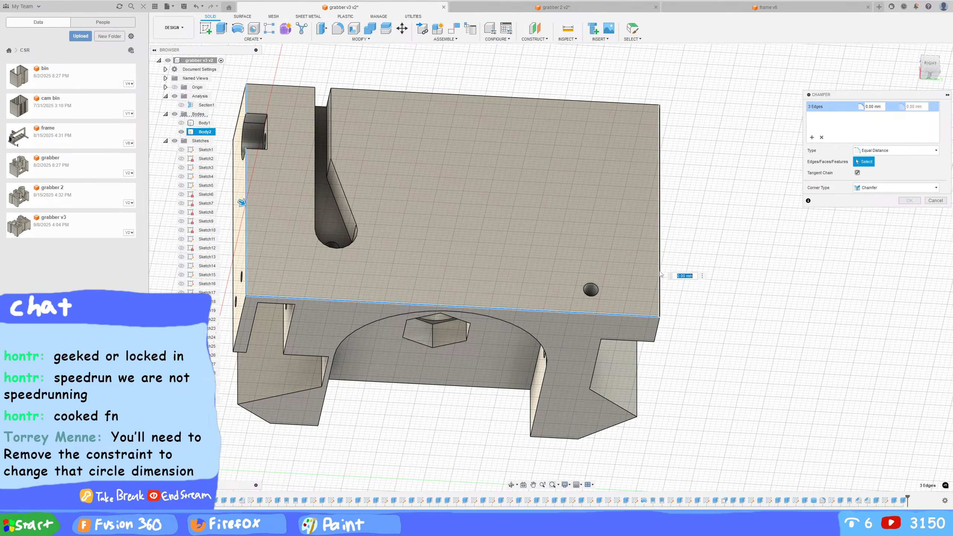
pyautogui.click(659, 269)
pyautogui.keyDown('shift'); pyautogui.moveTo(692, 194); pyautogui.dragTo(667, 222, button='middle'); pyautogui.keyUp('shift')
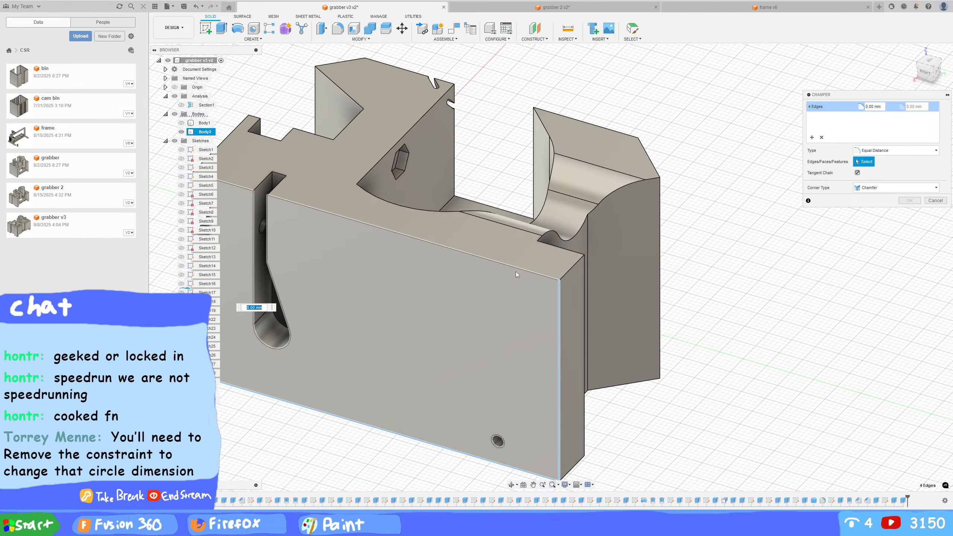
pyautogui.click(517, 267)
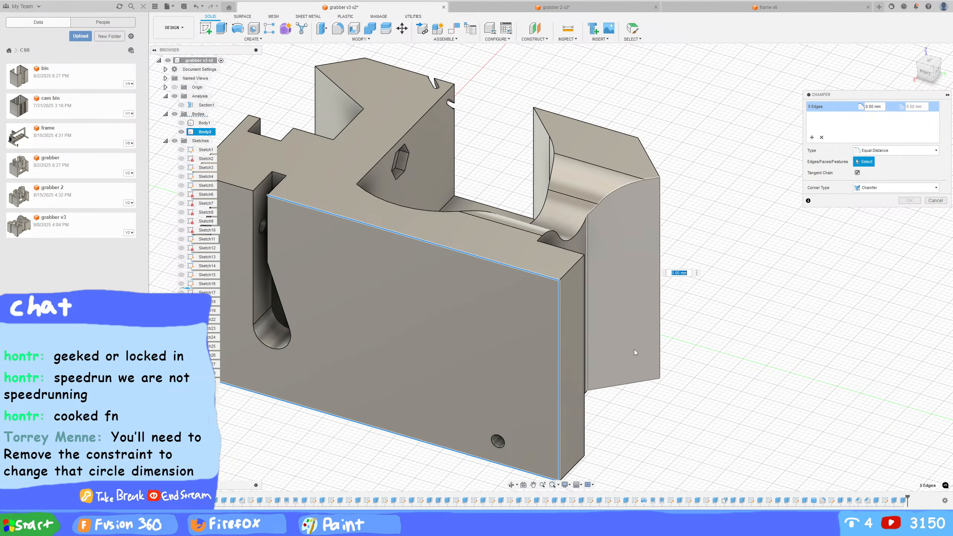
pyautogui.keyDown('shift'); pyautogui.moveTo(634, 352); pyautogui.dragTo(333, 370, button='middle'); pyautogui.keyUp('shift')
pyautogui.write('2.5')
pyautogui.press('Return')
# Add the remaining outer edges, including the pointed corner's vertical edge, to the 2.5 mm chamfer and apply it
pyautogui.click(610, 353)
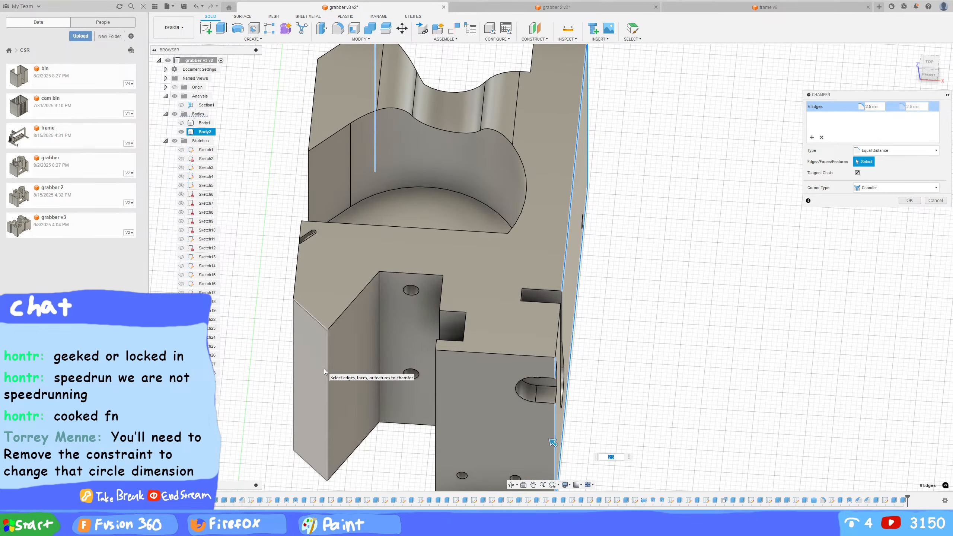
pyautogui.click(325, 368)
pyautogui.keyDown('shift'); pyautogui.moveTo(690, 353); pyautogui.dragTo(689, 295, button='middle'); pyautogui.keyUp('shift')
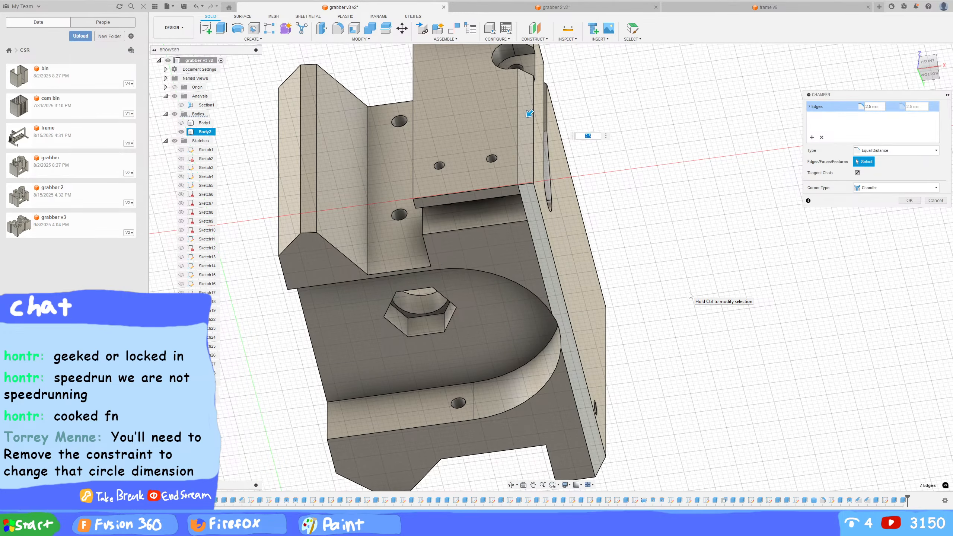
pyautogui.keyDown('shift'); pyautogui.moveTo(727, 251); pyautogui.dragTo(667, 277, button='middle'); pyautogui.keyUp('shift')
pyautogui.click(910, 199)
pyautogui.keyDown('shift'); pyautogui.moveTo(846, 209); pyautogui.dragTo(807, 158, button='middle'); pyautogui.keyUp('shift')
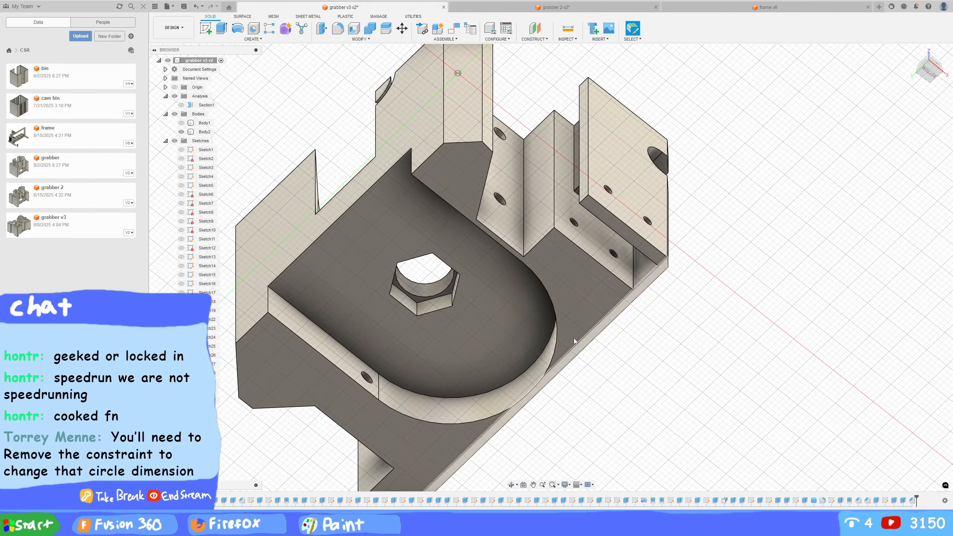
pyautogui.click(349, 524)
pyautogui.moveTo(540, 217)
pyautogui.mouseDown()
pyautogui.moveTo(483, 226)
pyautogui.moveTo(472, 217)
pyautogui.mouseUp()
pyautogui.scroll(-5, 520, 246)
pyautogui.scroll(5, 520, 246)
pyautogui.hotkey('alt', 'Tab')
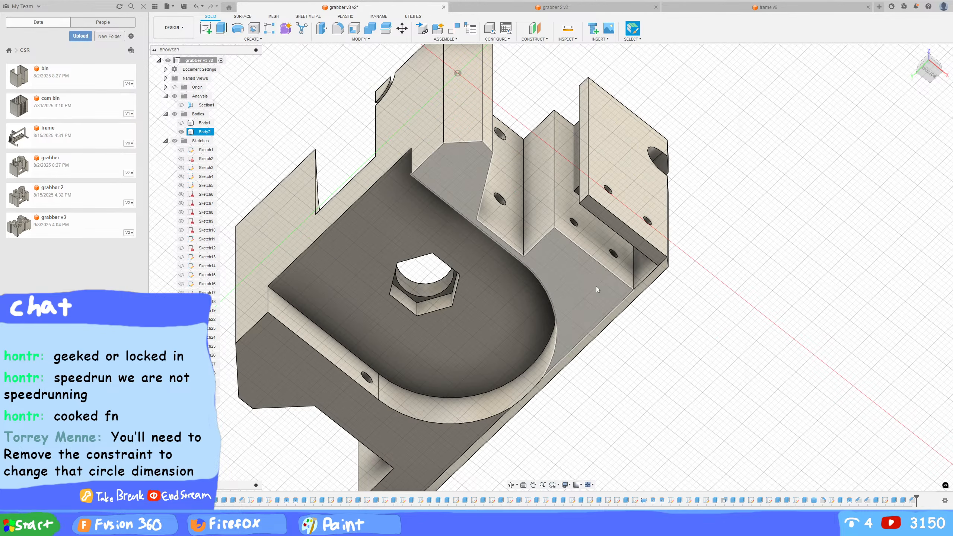
pyautogui.moveTo(653, 301)
pyautogui.keyDown('shift'); pyautogui.mouseDown(button='middle')
pyautogui.moveTo(695, 364)
pyautogui.moveTo(656, 391)
pyautogui.moveTo(733, 365)
pyautogui.mouseUp(button='middle'); pyautogui.keyUp('shift')
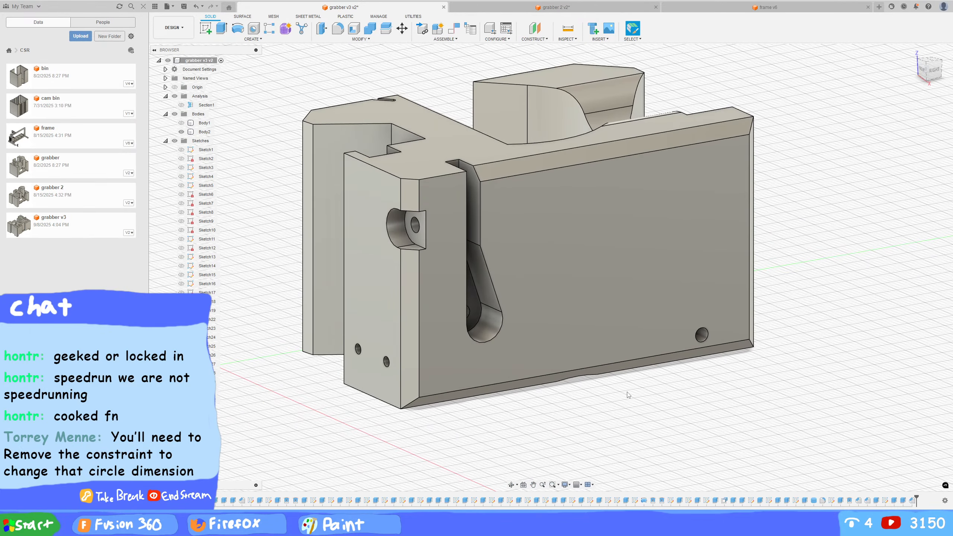
pyautogui.keyDown('shift'); pyautogui.moveTo(629, 394); pyautogui.dragTo(729, 389, button='middle'); pyautogui.keyUp('shift')
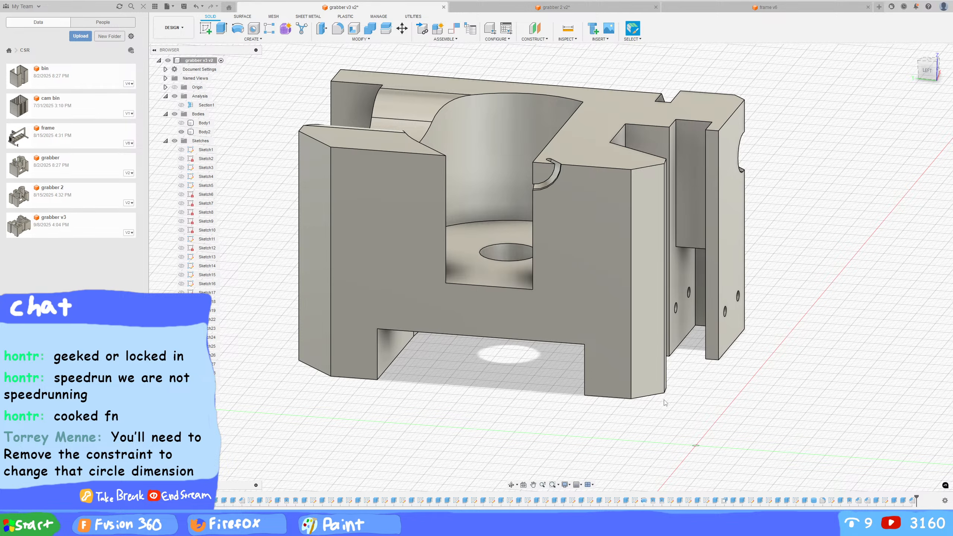
# Show Body1 and select the pointed corner's vertical edge on Body2 to check the fit between the bodies
pyautogui.click(182, 123)
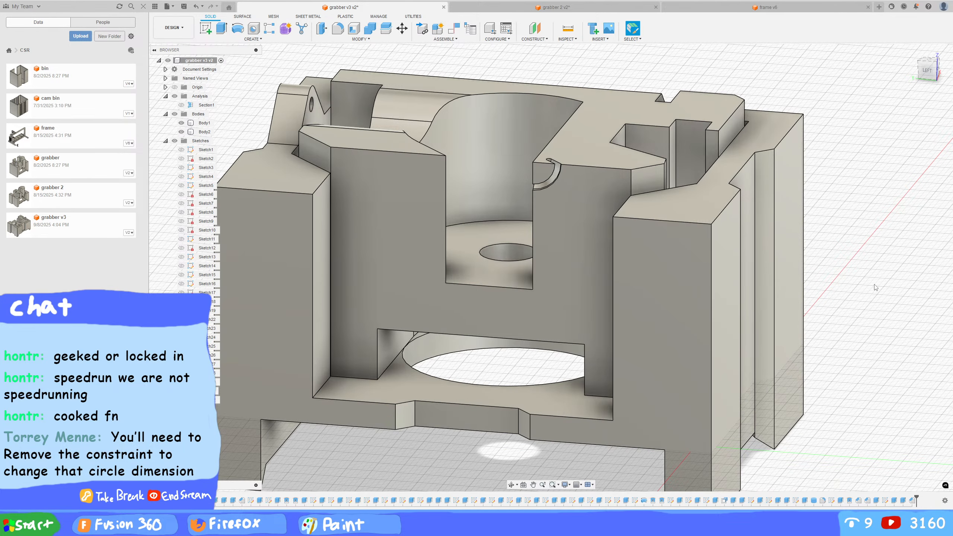
pyautogui.keyDown('shift'); pyautogui.moveTo(875, 288); pyautogui.dragTo(653, 312, button='middle'); pyautogui.keyUp('shift')
pyautogui.click(419, 301)
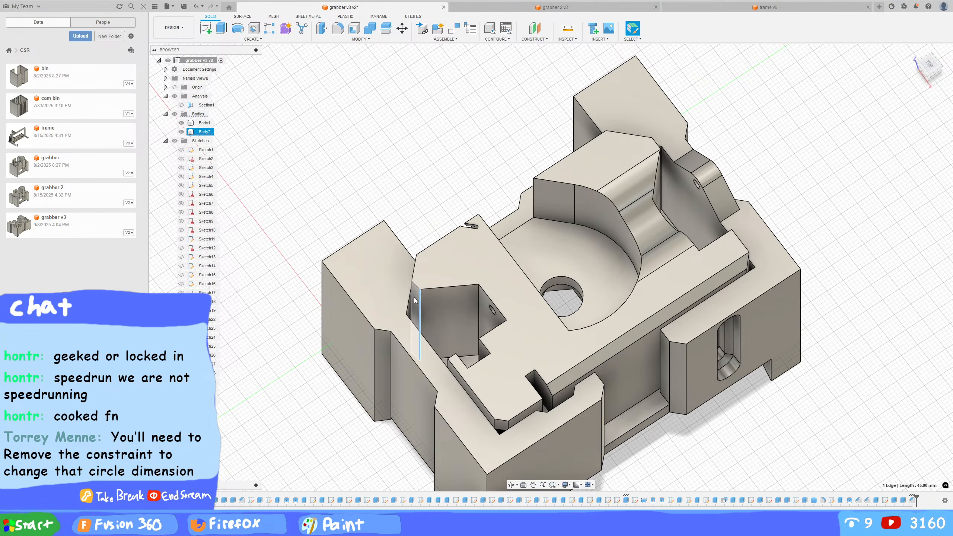
# Change the 2.5 mm chamfer on Body2's outer edges to the Distance and Angle type with a 45° angle
pyautogui.doubleClick(913, 500)
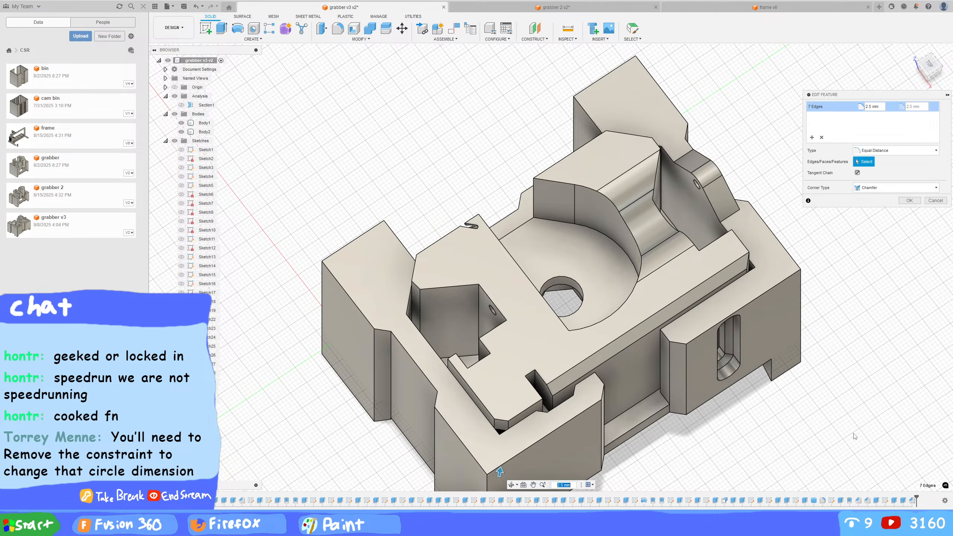
pyautogui.click(892, 152)
pyautogui.click(886, 175)
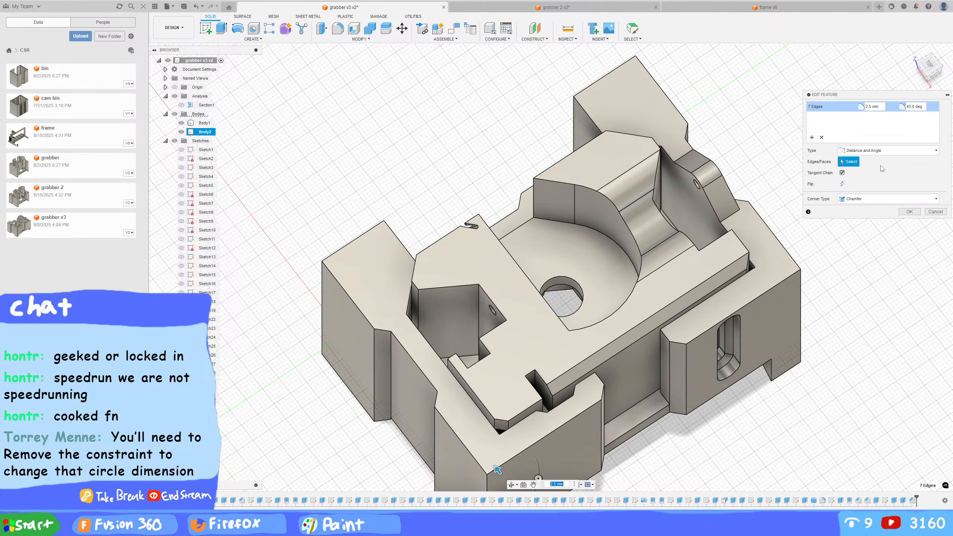
pyautogui.moveTo(459, 279)
pyautogui.keyDown('shift'); pyautogui.mouseDown(button='middle')
pyautogui.moveTo(469, 285)
pyautogui.moveTo(456, 283)
pyautogui.mouseUp(button='middle'); pyautogui.keyUp('shift')
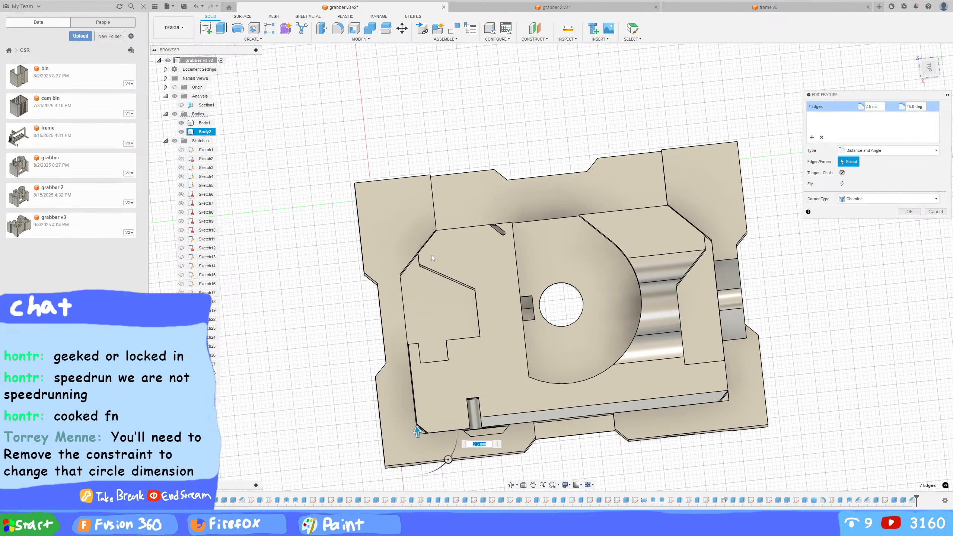
pyautogui.click(909, 212)
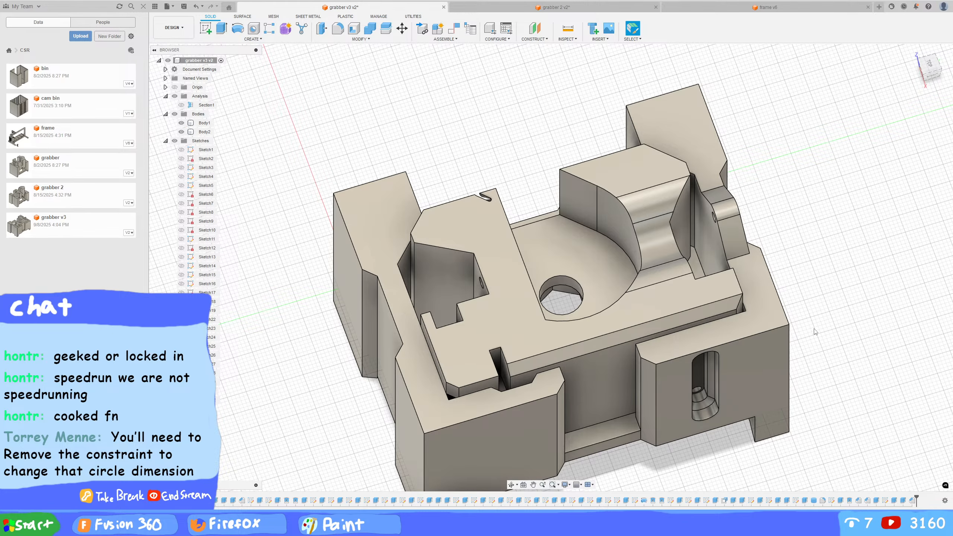
# Clear the selection and save the grabber v3 design as a new version
pyautogui.moveTo(814, 330)
pyautogui.keyDown('shift'); pyautogui.mouseDown(button='middle')
pyautogui.moveTo(794, 272)
pyautogui.moveTo(806, 245)
pyautogui.moveTo(798, 228)
pyautogui.moveTo(847, 270)
pyautogui.moveTo(820, 295)
pyautogui.moveTo(769, 176)
pyautogui.moveTo(773, 230)
pyautogui.moveTo(794, 98)
pyautogui.moveTo(514, 98)
pyautogui.moveTo(624, 344)
pyautogui.moveTo(617, 326)
pyautogui.moveTo(686, 235)
pyautogui.moveTo(645, 222)
pyautogui.moveTo(523, 290)
pyautogui.mouseUp(button='middle'); pyautogui.keyUp('shift')
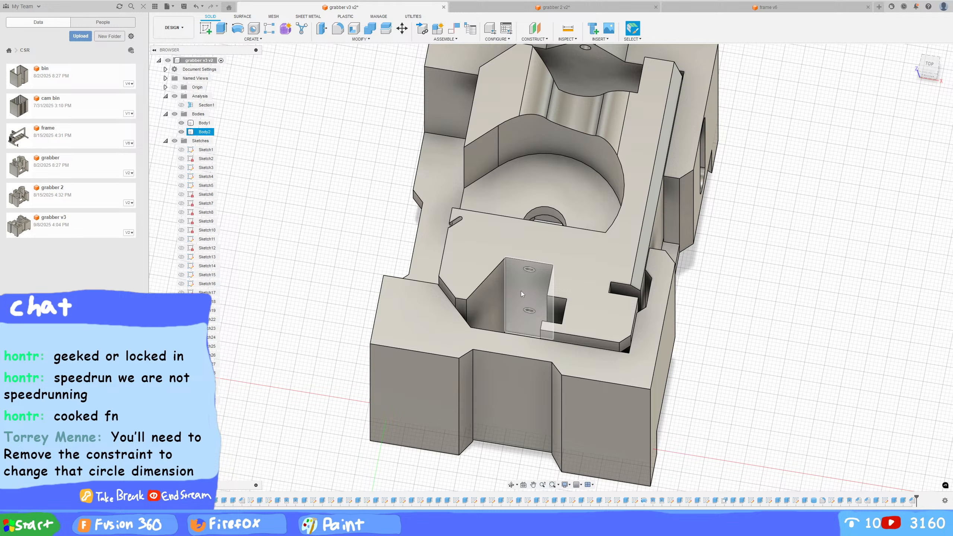
pyautogui.click(753, 365)
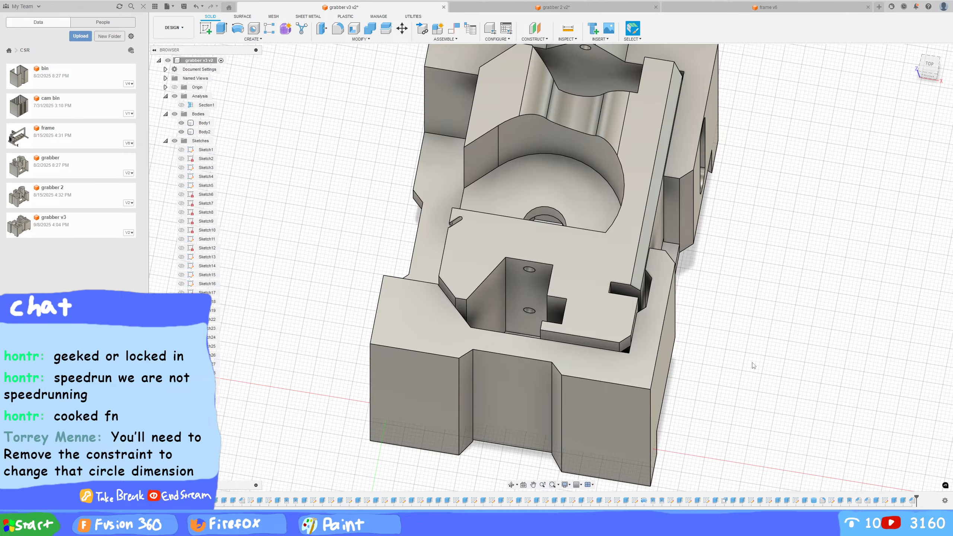
pyautogui.hotkey('ctrl', 's')
pyautogui.press('Return')
# Extrude the side face of the opening in Body1's slotted outer wall 20 mm with Join, hiding Body2 to check the result
pyautogui.keyDown('shift'); pyautogui.moveTo(831, 343); pyautogui.dragTo(755, 318, button='middle'); pyautogui.keyUp('shift')
pyautogui.scroll(2, 755, 318)
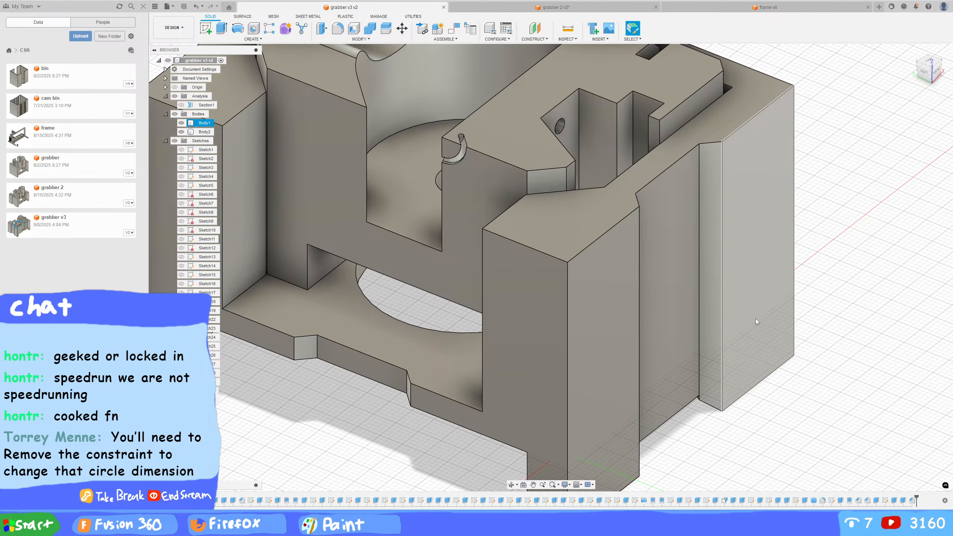
pyautogui.keyDown('shift'); pyautogui.moveTo(858, 293); pyautogui.dragTo(743, 297, button='middle'); pyautogui.keyUp('shift')
pyautogui.keyDown('shift'); pyautogui.moveTo(598, 382); pyautogui.dragTo(600, 419, button='middle'); pyautogui.keyUp('shift')
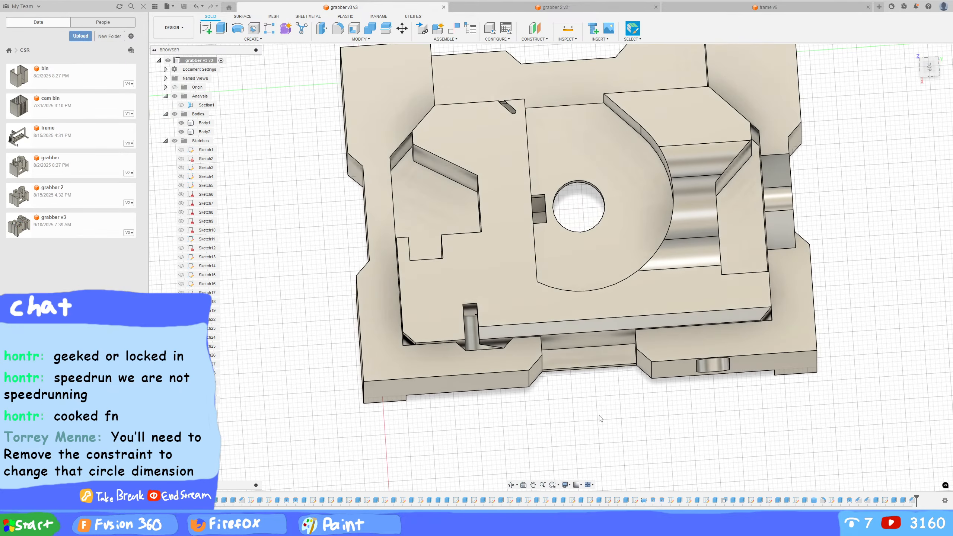
pyautogui.keyDown('shift'); pyautogui.moveTo(598, 359); pyautogui.dragTo(475, 314, button='middle'); pyautogui.keyUp('shift')
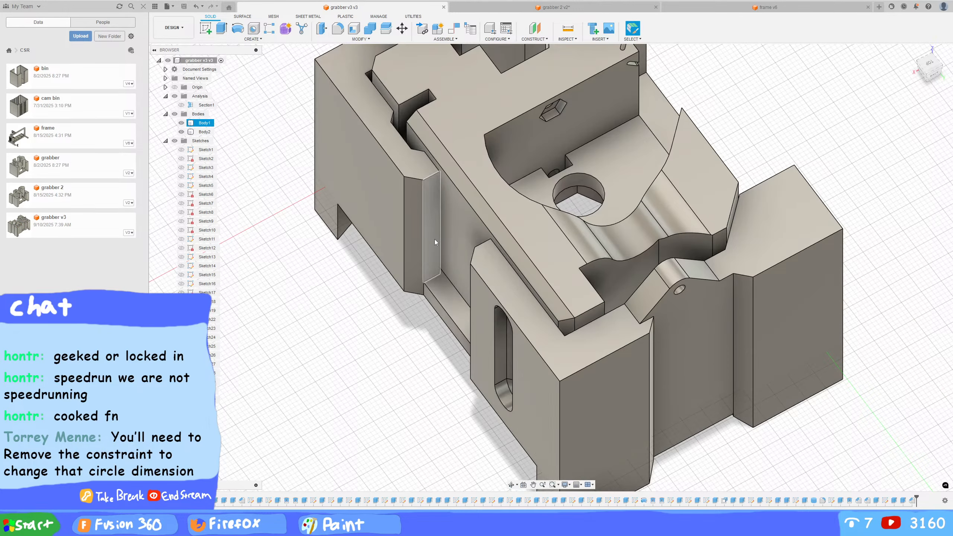
pyautogui.press('e')
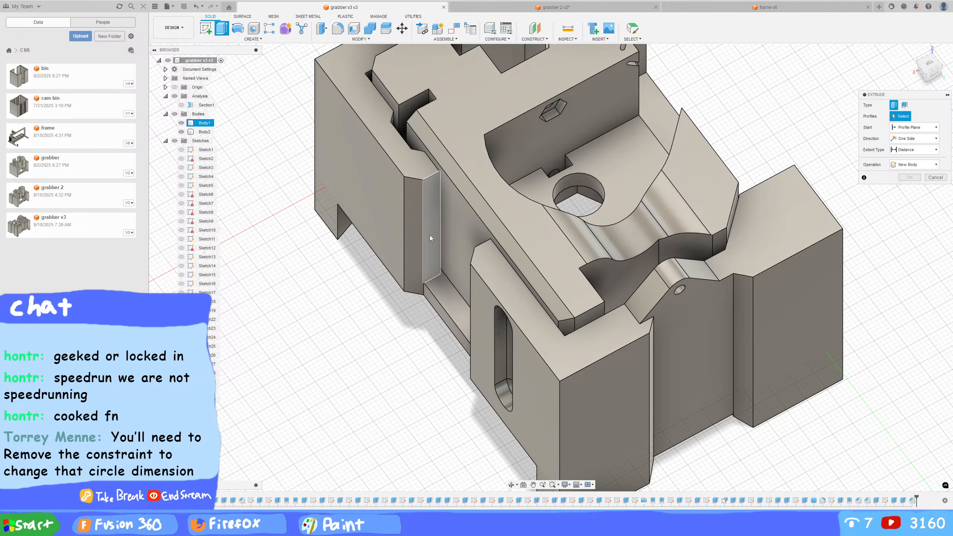
pyautogui.click(431, 237)
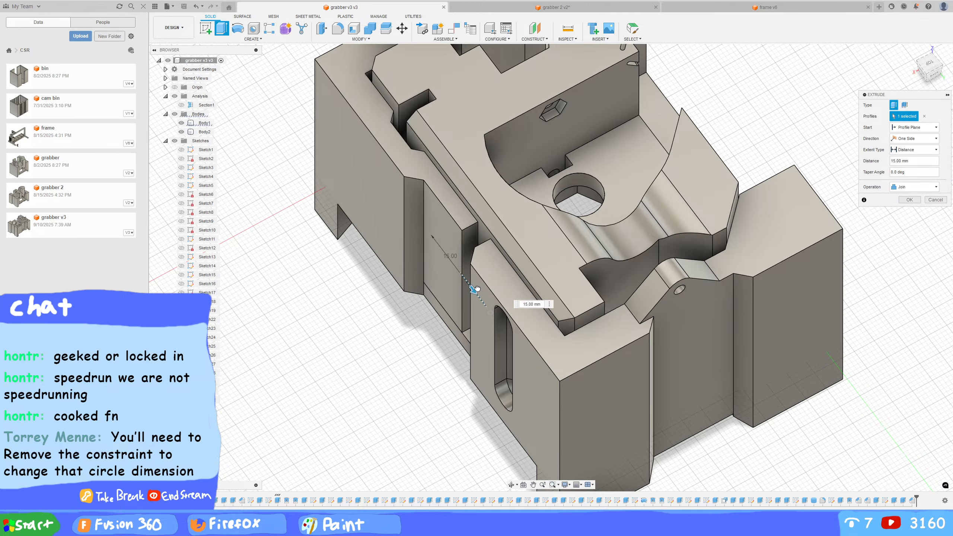
pyautogui.moveTo(477, 289); pyautogui.dragTo(489, 305)
pyautogui.keyDown('shift'); pyautogui.moveTo(489, 305); pyautogui.dragTo(423, 364, button='middle'); pyautogui.keyUp('shift')
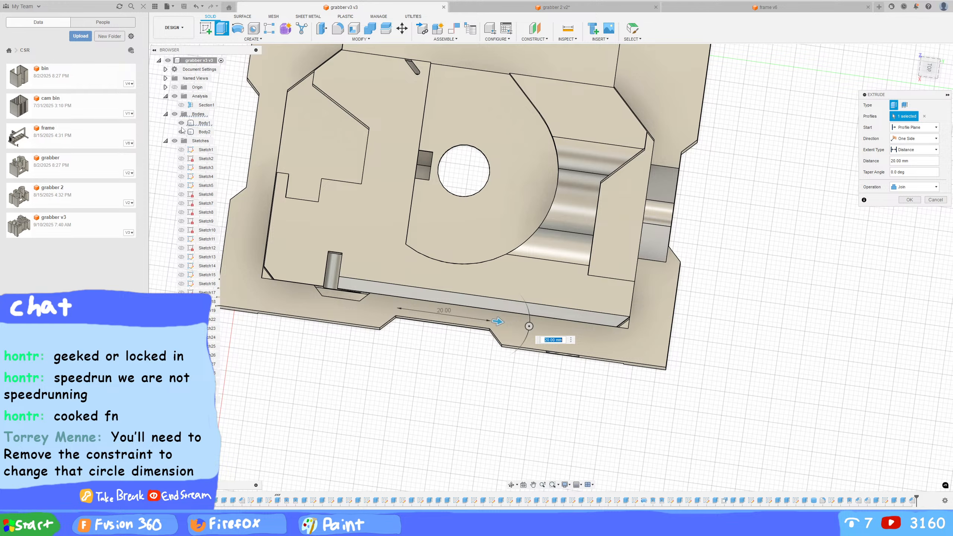
pyautogui.click(182, 132)
pyautogui.keyDown('shift'); pyautogui.moveTo(368, 377); pyautogui.dragTo(383, 363, button='middle'); pyautogui.keyUp('shift')
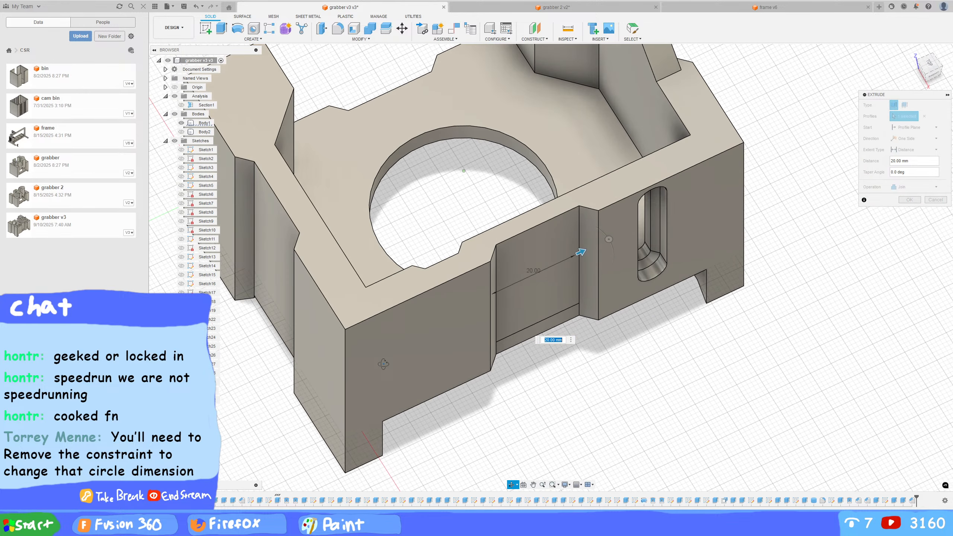
pyautogui.click(909, 199)
# Use Replace Face to bring the filled wall panel on Body1 flush with the narrow strip face beneath it
pyautogui.keyDown('shift'); pyautogui.moveTo(830, 265); pyautogui.dragTo(762, 263, button='middle'); pyautogui.keyUp('shift')
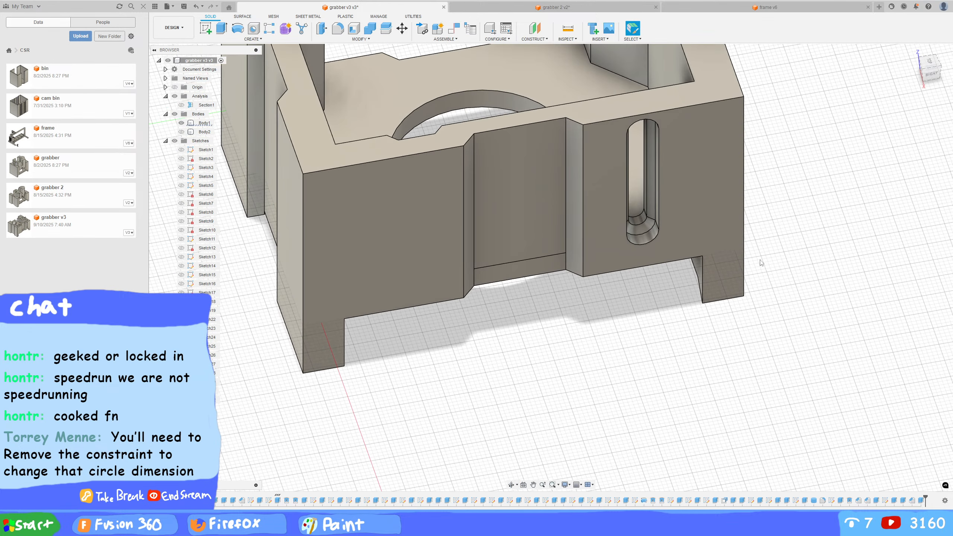
pyautogui.click(510, 234)
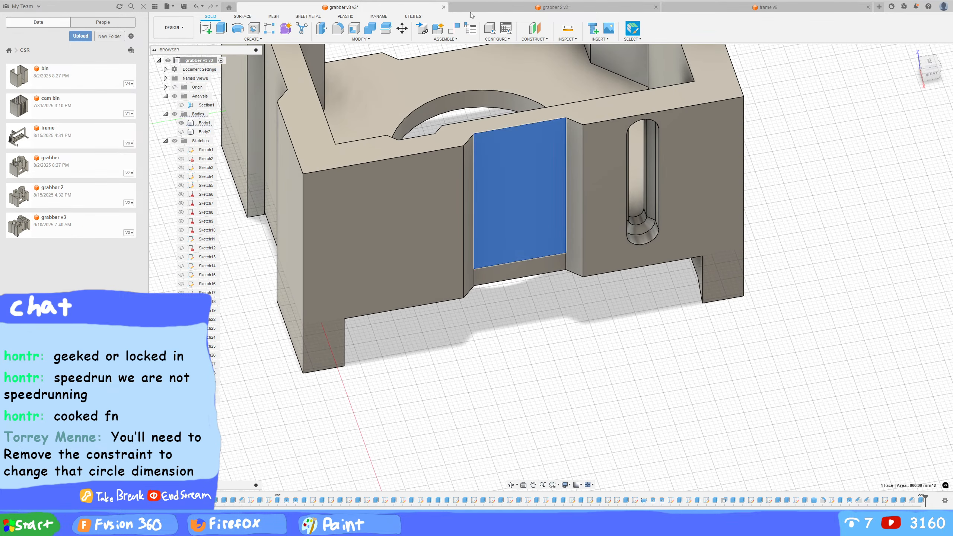
pyautogui.click(361, 39)
pyautogui.click(338, 101)
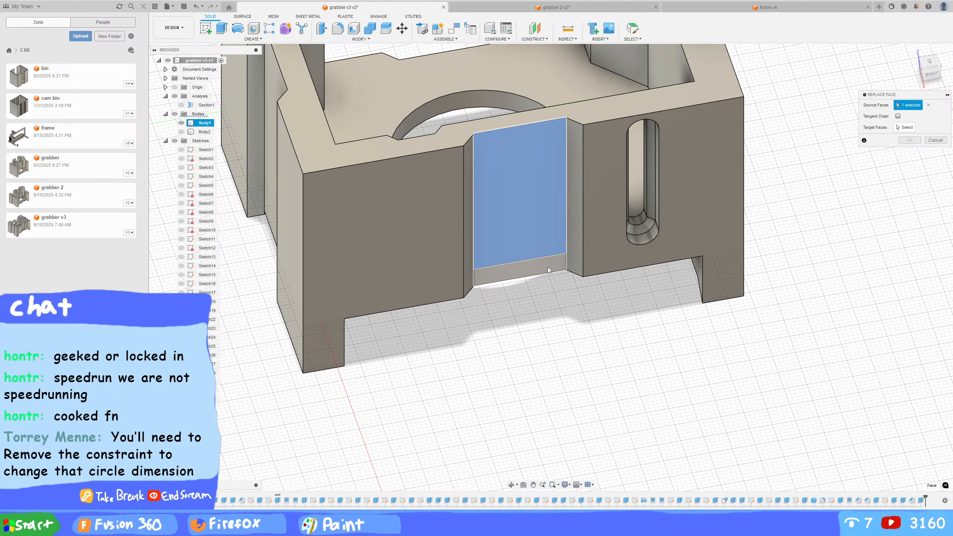
pyautogui.click(548, 270)
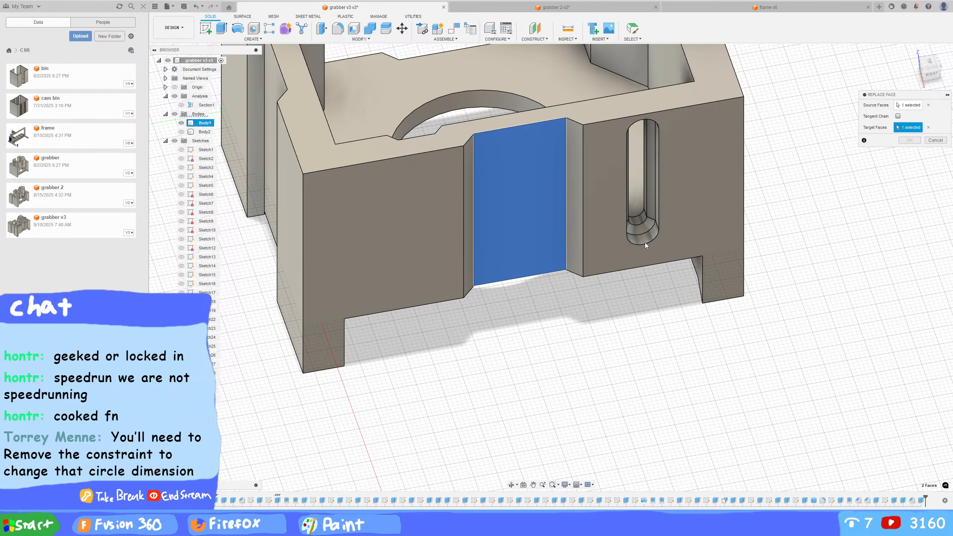
pyautogui.click(909, 140)
pyautogui.moveTo(802, 210); pyautogui.dragTo(773, 225, button='middle')
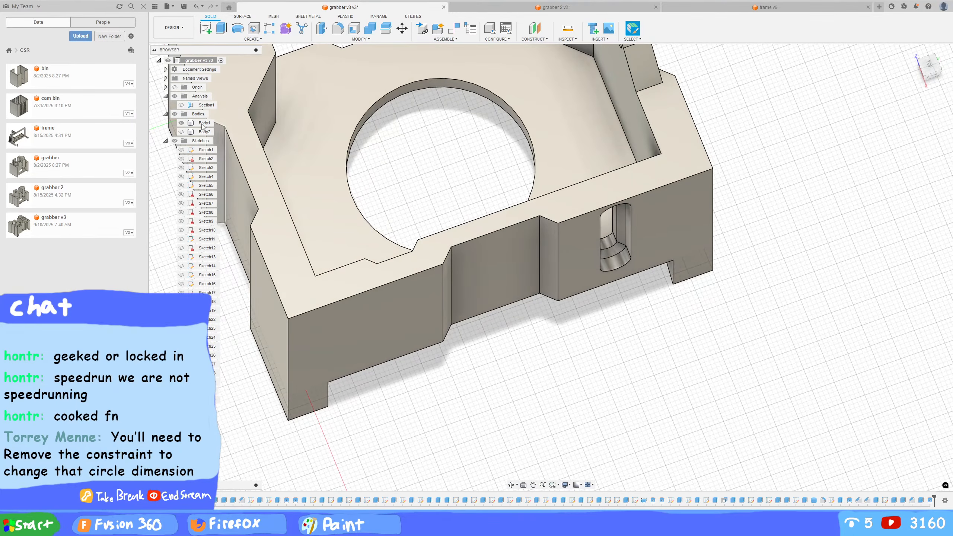
# Show Body2 again to view it inside the closed wall of Body1
pyautogui.click(181, 132)
pyautogui.keyDown('shift'); pyautogui.moveTo(570, 390); pyautogui.dragTo(556, 372, button='middle'); pyautogui.keyUp('shift')
pyautogui.scroll(-3, 527, 359)
pyautogui.keyDown('shift'); pyautogui.moveTo(496, 349); pyautogui.dragTo(493, 321, button='middle'); pyautogui.keyUp('shift')
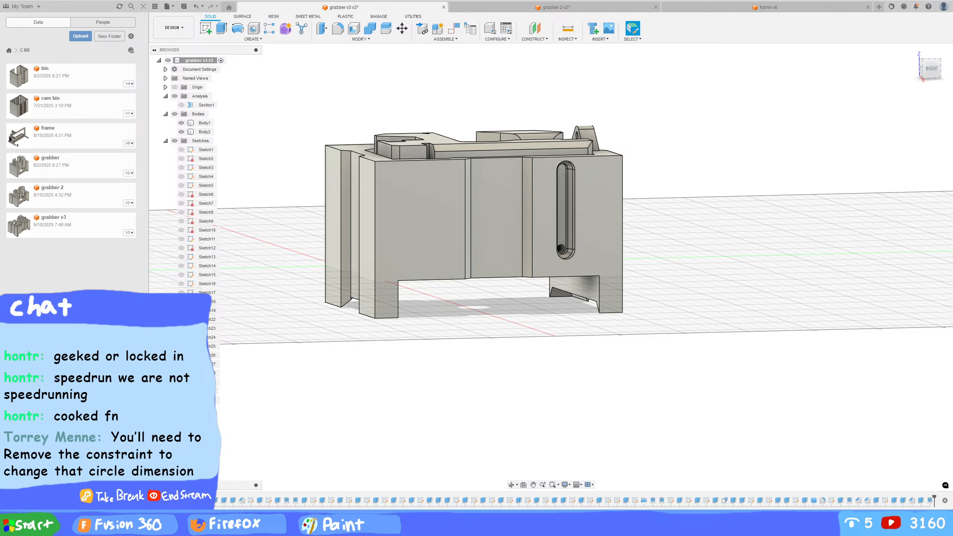
# Switch to Paint, draw a short mark beside the word WOW, and return to Fusion 360
pyautogui.hotkey('alt', 'Tab')
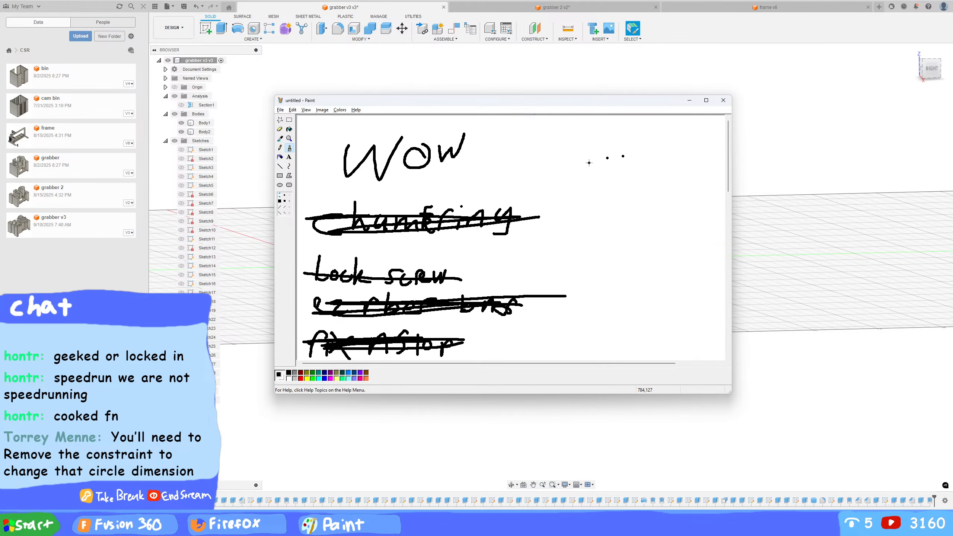
pyautogui.moveTo(589, 163); pyautogui.dragTo(650, 161)
pyautogui.hotkey('alt', 'Tab')
# Examine the assembled Body1 and Body2 from the slotted wall, underside, front, back and above
pyautogui.scroll(4, 651, 151)
pyautogui.keyDown('shift'); pyautogui.moveTo(651, 152); pyautogui.dragTo(690, 165, button='middle'); pyautogui.keyUp('shift')
pyautogui.keyDown('shift'); pyautogui.moveTo(606, 253); pyautogui.dragTo(704, 220, button='middle'); pyautogui.keyUp('shift')
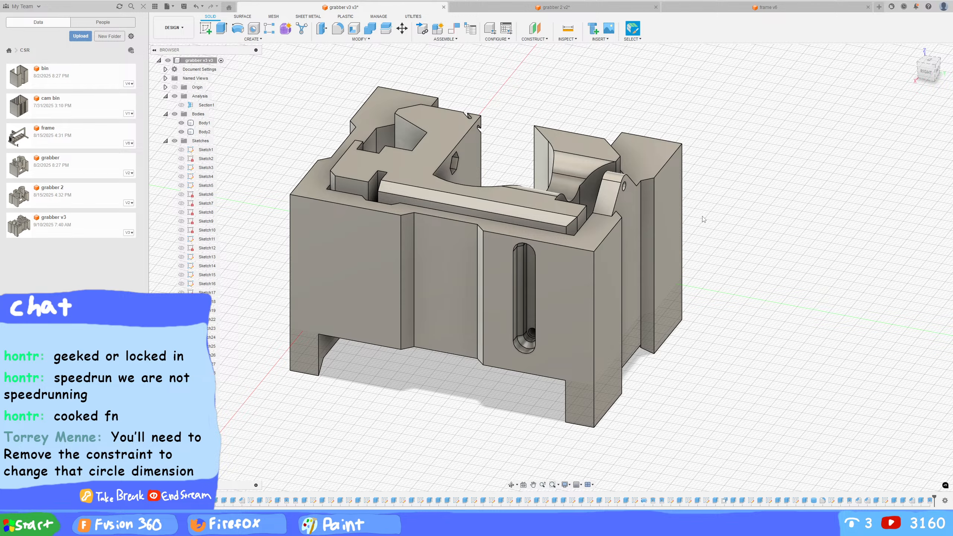
pyautogui.keyDown('shift'); pyautogui.moveTo(703, 220); pyautogui.dragTo(731, 194, button='middle'); pyautogui.keyUp('shift')
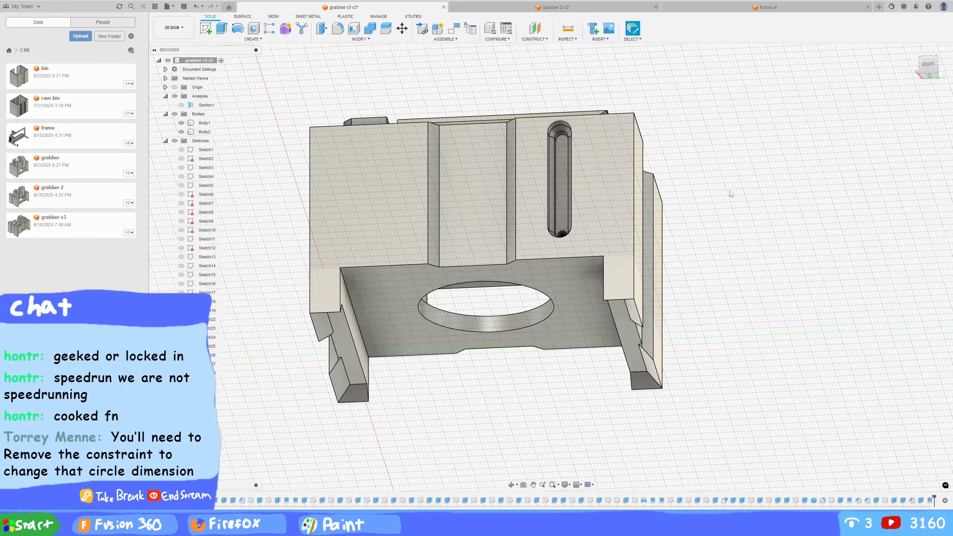
pyautogui.keyDown('shift'); pyautogui.moveTo(801, 229); pyautogui.dragTo(819, 262, button='middle'); pyautogui.keyUp('shift')
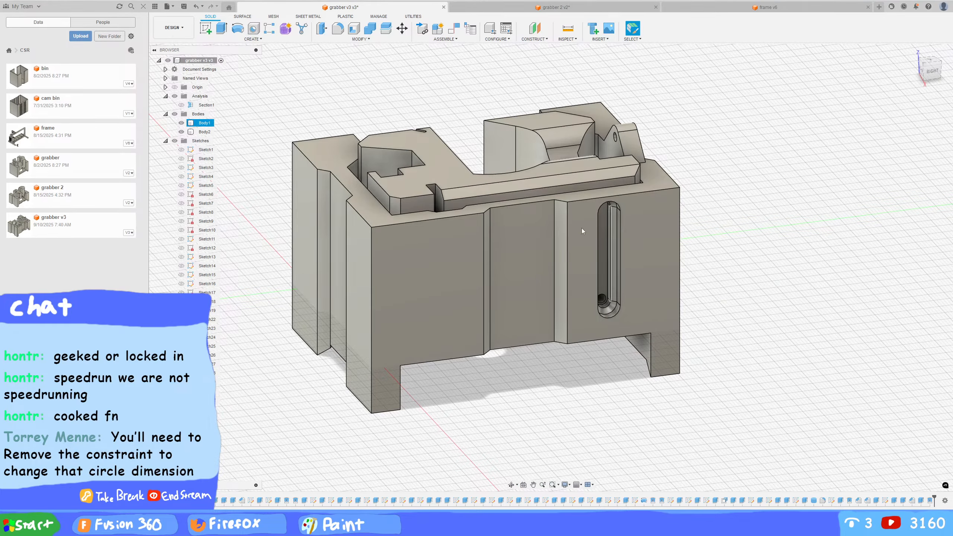
pyautogui.keyDown('shift'); pyautogui.moveTo(749, 222); pyautogui.dragTo(671, 250, button='middle'); pyautogui.keyUp('shift')
pyautogui.keyDown('shift'); pyautogui.moveTo(589, 215); pyautogui.dragTo(702, 202, button='middle'); pyautogui.keyUp('shift')
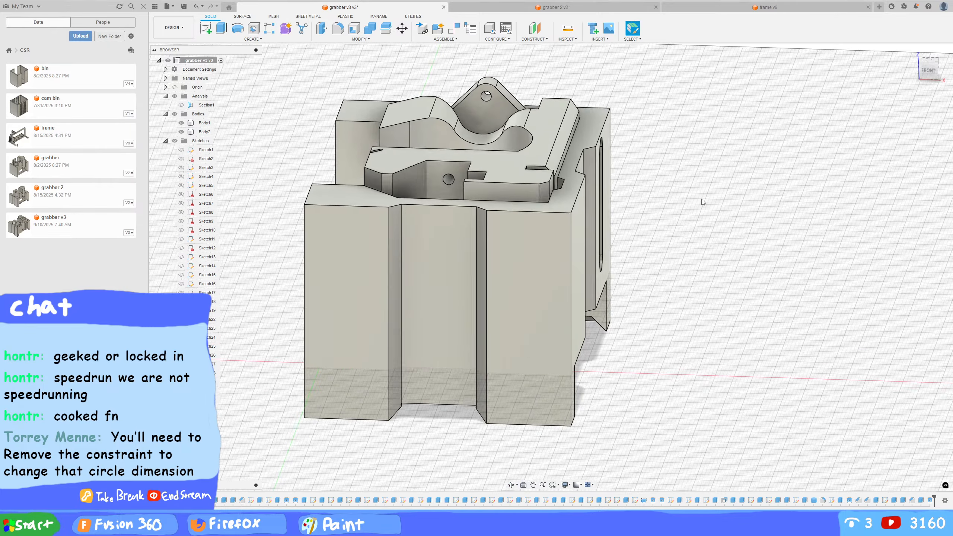
pyautogui.scroll(1, 703, 202)
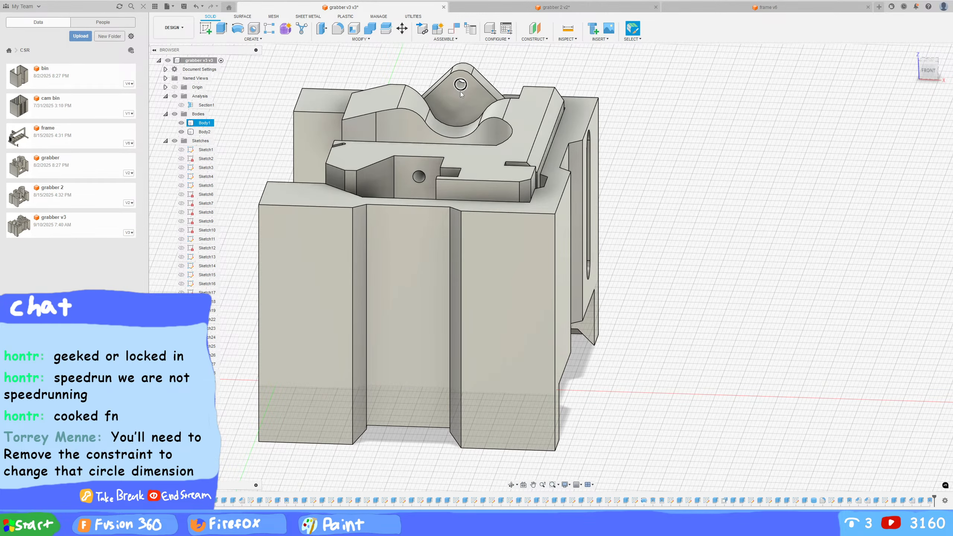
pyautogui.keyDown('shift'); pyautogui.moveTo(706, 167); pyautogui.dragTo(785, 202, button='middle'); pyautogui.keyUp('shift')
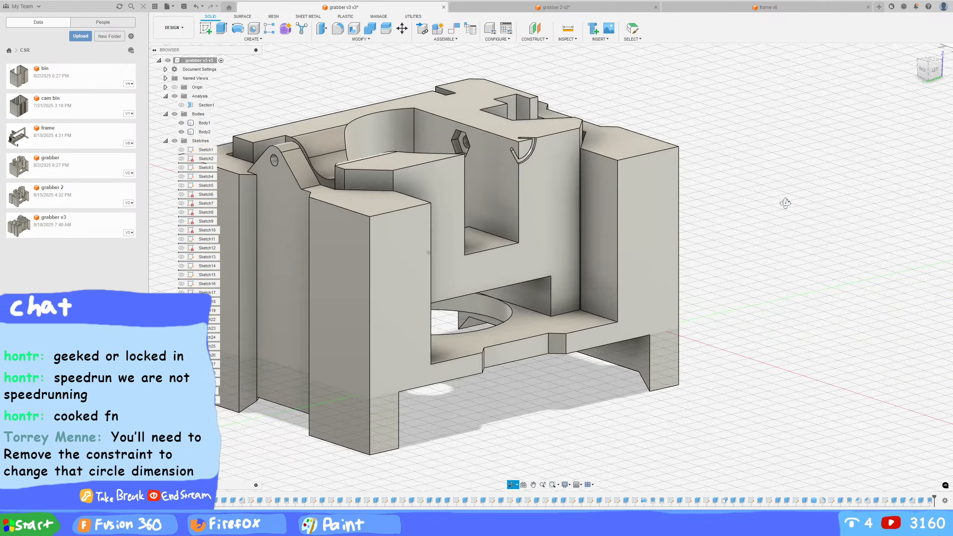
pyautogui.keyDown('shift'); pyautogui.moveTo(708, 172); pyautogui.dragTo(695, 199, button='middle'); pyautogui.keyUp('shift')
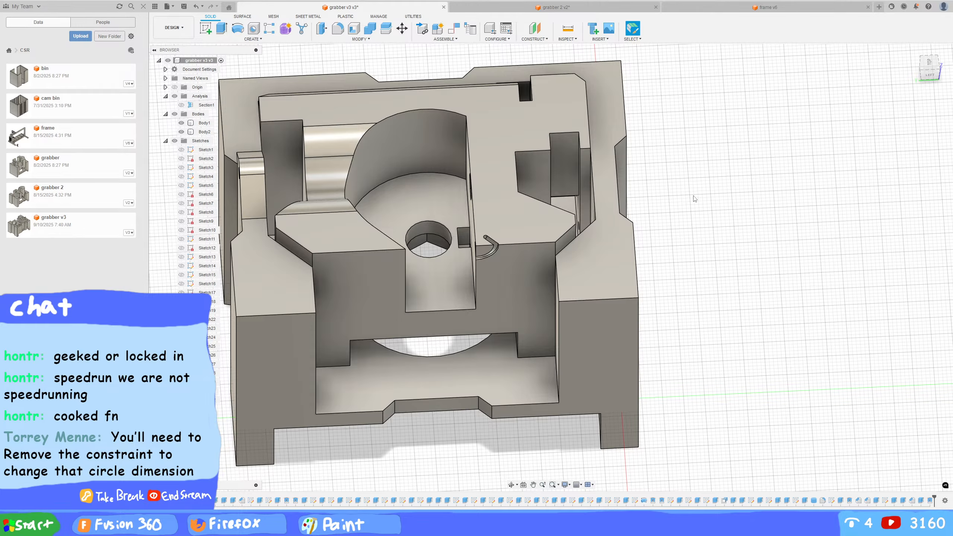
pyautogui.keyDown('shift'); pyautogui.moveTo(683, 193); pyautogui.dragTo(650, 196, button='middle'); pyautogui.keyUp('shift')
pyautogui.scroll(2, 650, 196)
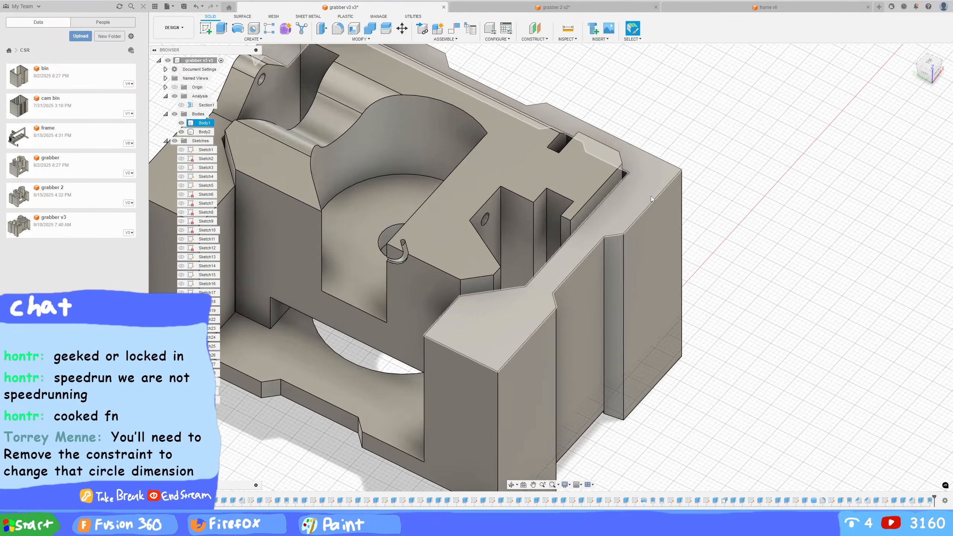
pyautogui.scroll(-4, 539, 261)
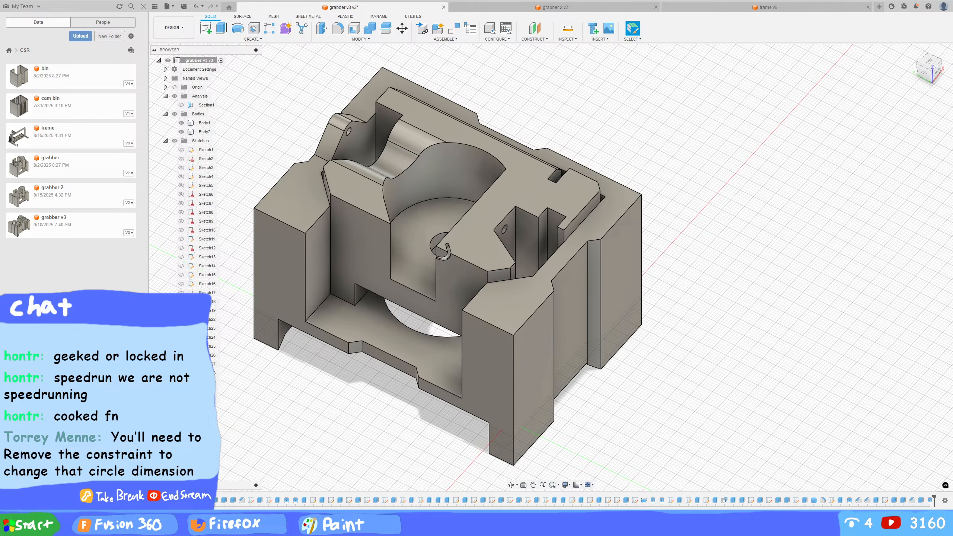
# Switch to Paint and handwrite "Thanks 4" in a blank area of the canvas
pyautogui.click(525, 526)
pyautogui.scroll(-4, 526, 250)
pyautogui.moveTo(335, 146)
pyautogui.mouseDown()
pyautogui.moveTo(325, 216)
pyautogui.moveTo(356, 143)
pyautogui.moveTo(415, 176)
pyautogui.moveTo(412, 205)
pyautogui.mouseUp()
pyautogui.moveTo(425, 176)
pyautogui.mouseDown()
pyautogui.moveTo(442, 187)
pyautogui.moveTo(448, 216)
pyautogui.mouseUp()
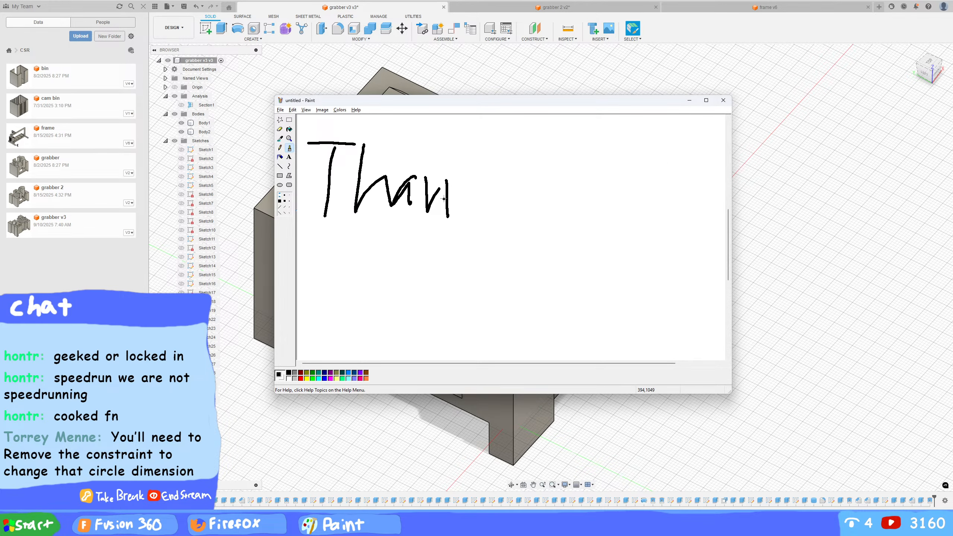
pyautogui.moveTo(472, 149); pyautogui.dragTo(462, 215)
pyautogui.moveTo(486, 172)
pyautogui.mouseDown()
pyautogui.moveTo(465, 190)
pyautogui.moveTo(514, 206)
pyautogui.mouseUp()
pyautogui.moveTo(533, 173)
pyautogui.mouseDown()
pyautogui.moveTo(523, 169)
pyautogui.moveTo(518, 210)
pyautogui.mouseUp()
pyautogui.moveTo(622, 142)
pyautogui.mouseDown()
pyautogui.moveTo(617, 220)
pyautogui.moveTo(656, 178)
pyautogui.moveTo(671, 177)
pyautogui.mouseUp()
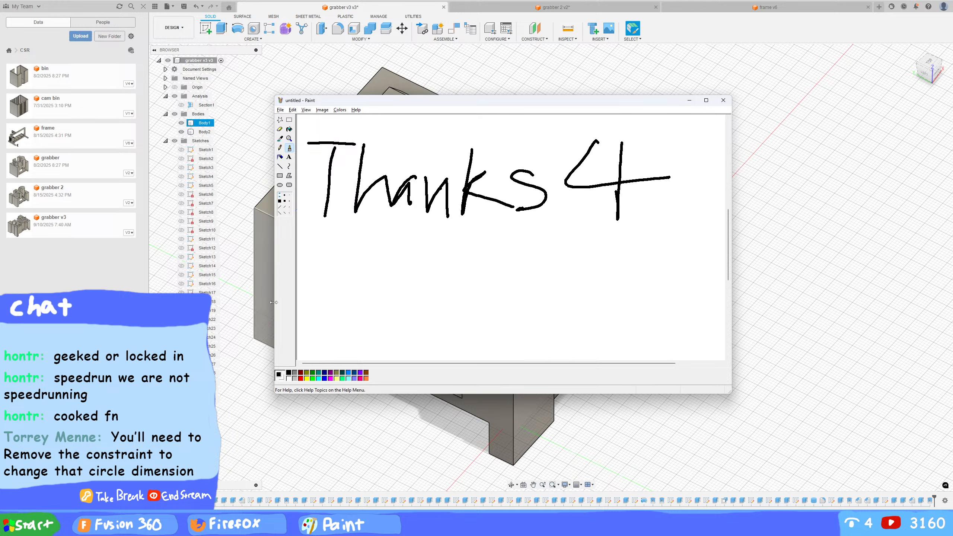
# Handwrite "Watching" below "Thanks 4" and show the desktop
pyautogui.moveTo(325, 266)
pyautogui.mouseDown()
pyautogui.moveTo(322, 335)
pyautogui.moveTo(395, 254)
pyautogui.moveTo(423, 281)
pyautogui.moveTo(428, 337)
pyautogui.mouseUp()
pyautogui.moveTo(447, 275)
pyautogui.mouseDown()
pyautogui.moveTo(436, 332)
pyautogui.moveTo(455, 299)
pyautogui.mouseUp()
pyautogui.moveTo(483, 289)
pyautogui.mouseDown()
pyautogui.moveTo(469, 314)
pyautogui.moveTo(516, 318)
pyautogui.mouseUp()
pyautogui.moveTo(536, 234)
pyautogui.mouseDown()
pyautogui.moveTo(518, 331)
pyautogui.moveTo(554, 337)
pyautogui.mouseUp()
pyautogui.moveTo(567, 311); pyautogui.dragTo(560, 340)
pyautogui.moveTo(582, 277)
pyautogui.mouseDown()
pyautogui.moveTo(586, 337)
pyautogui.moveTo(633, 335)
pyautogui.mouseUp()
pyautogui.moveTo(668, 282)
pyautogui.mouseDown()
pyautogui.moveTo(645, 297)
pyautogui.moveTo(637, 348)
pyautogui.mouseUp()
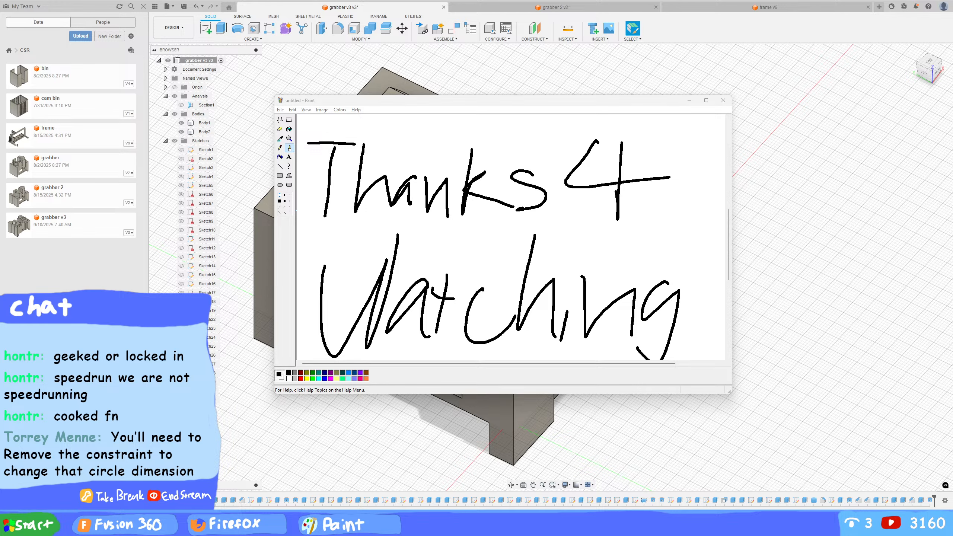
pyautogui.press('super+d')
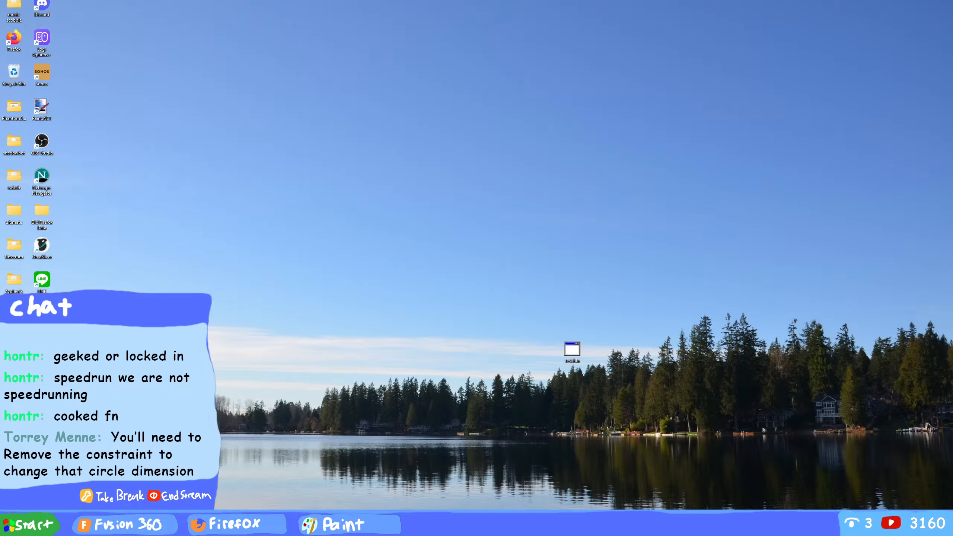